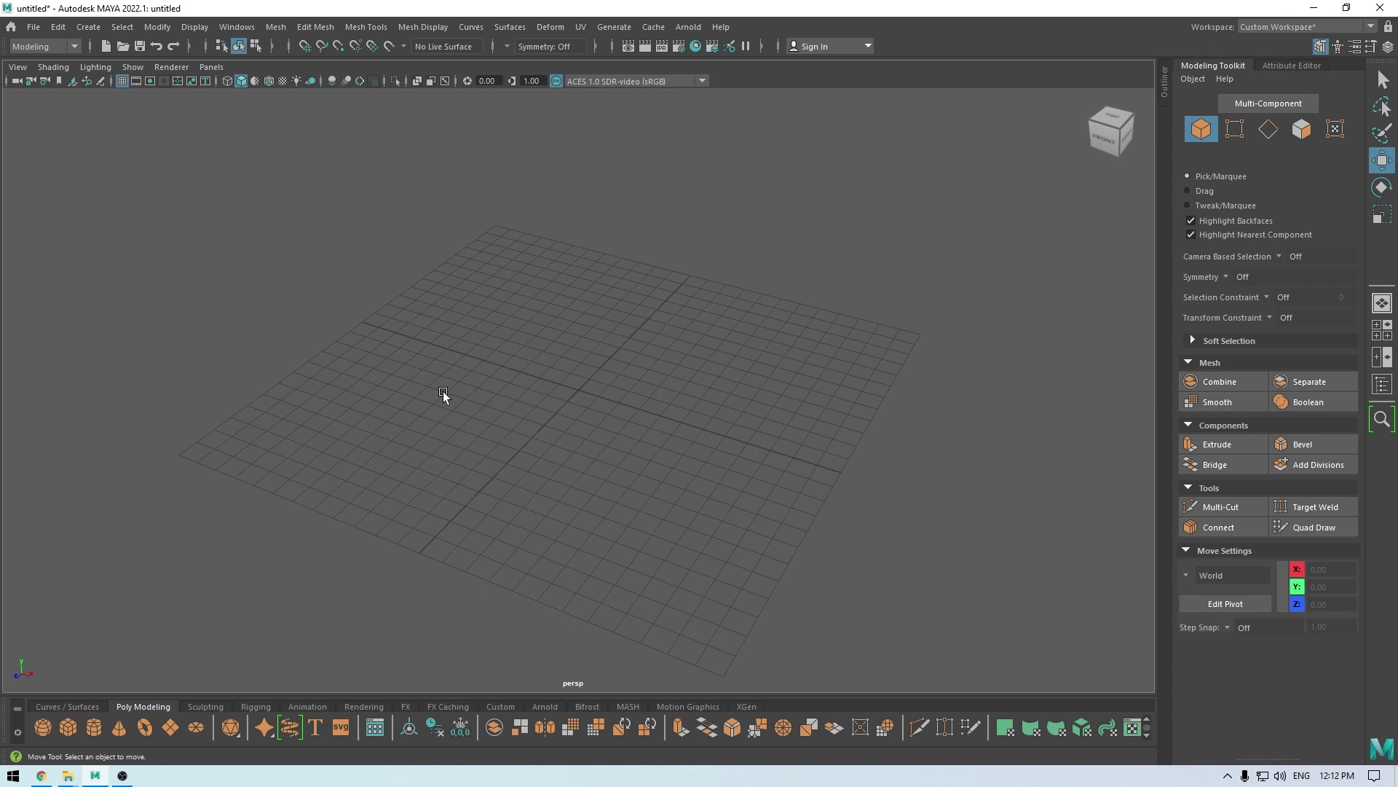
Step: Select rockGen.mel in the Downloads\Compressed folder to copy it
alt+drag(442, 391, 466, 409)
mouse_move(68, 775)
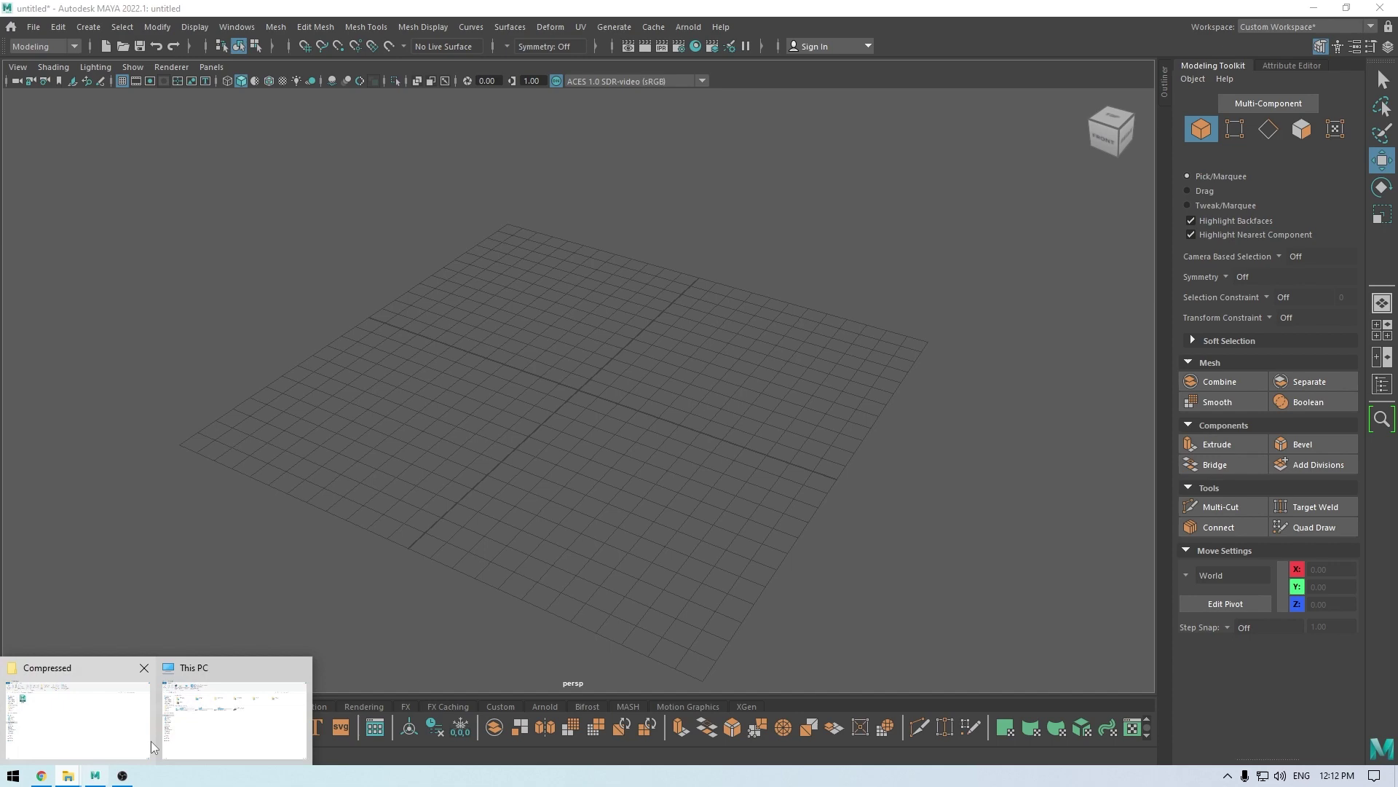
click(73, 703)
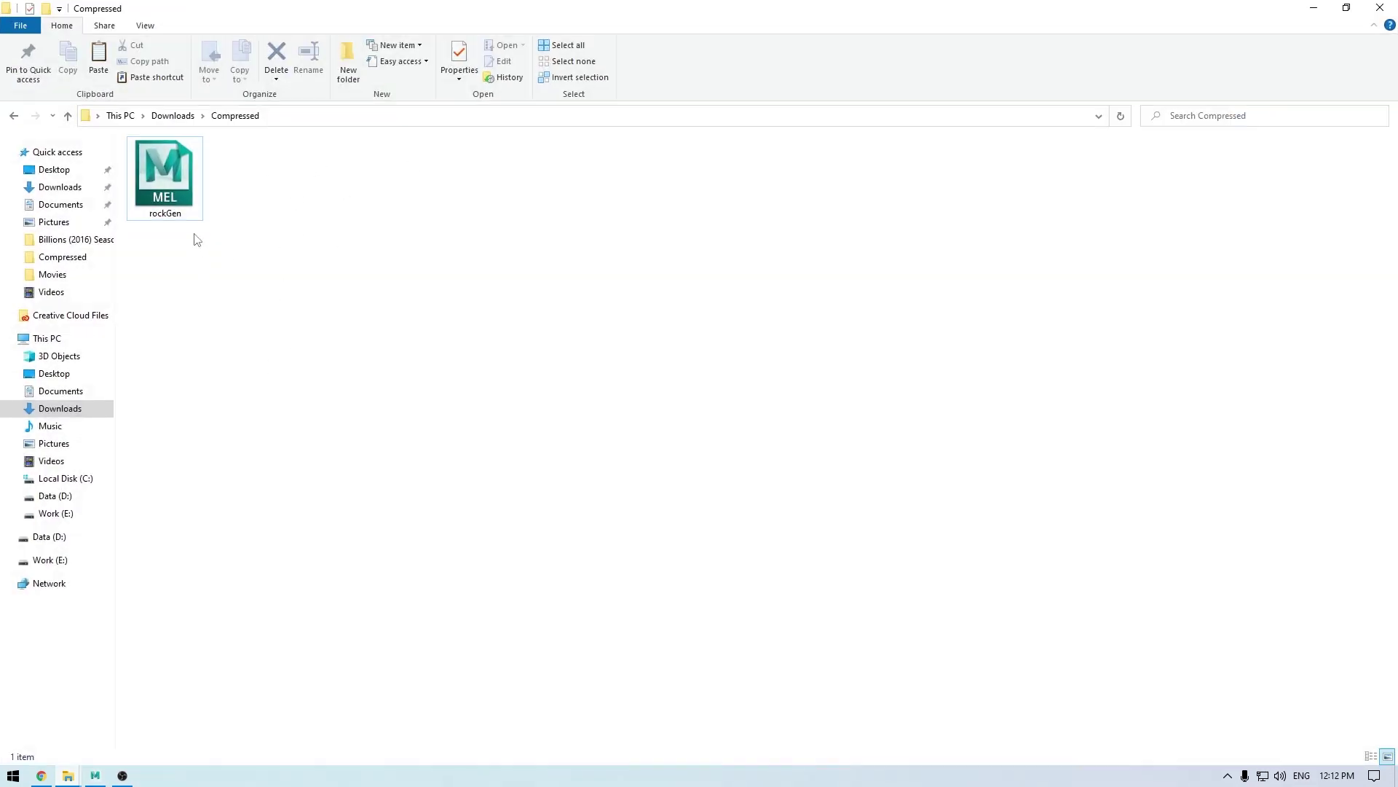
click(177, 204)
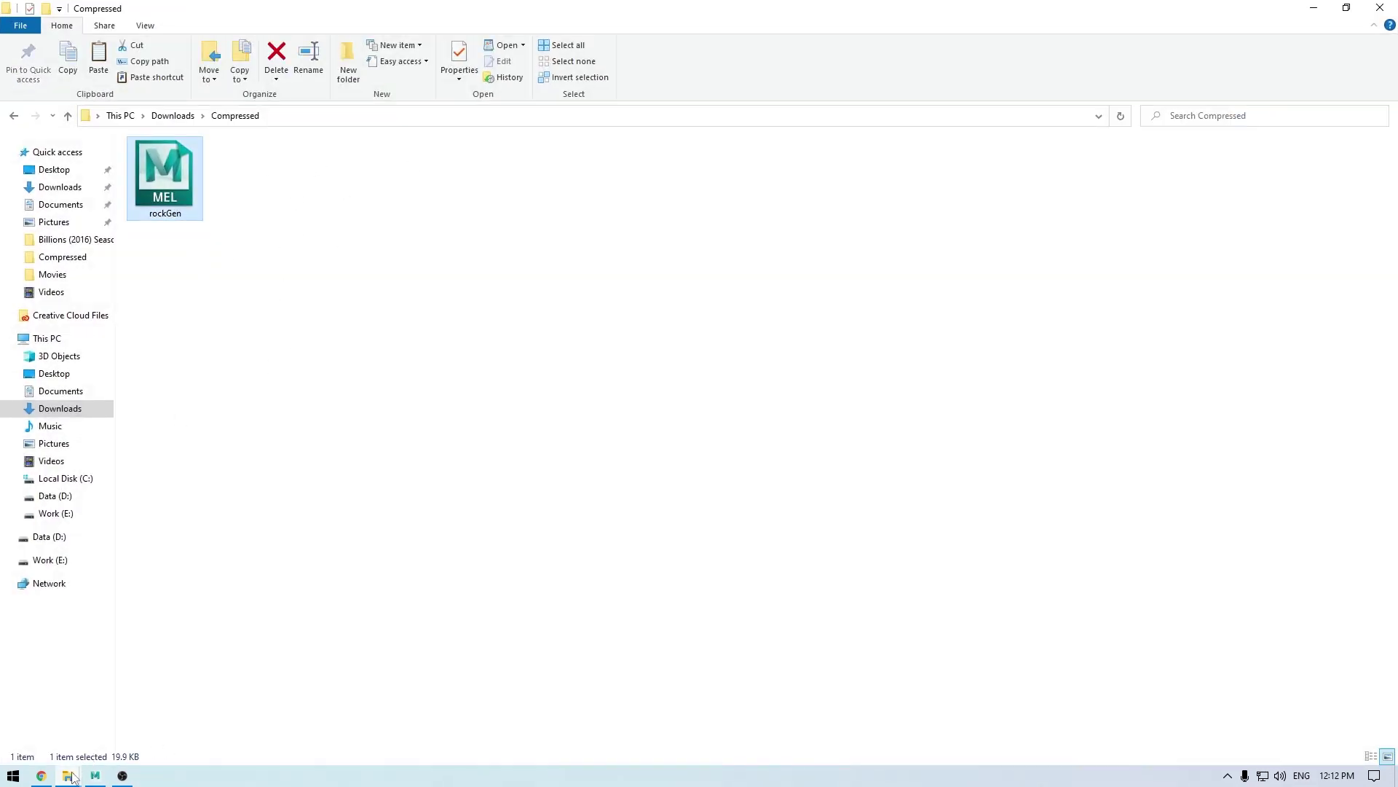
Step: Browse to C:\Program Files\Autodesk\Maya2022\scripts
mouse_move(68, 775)
click(233, 710)
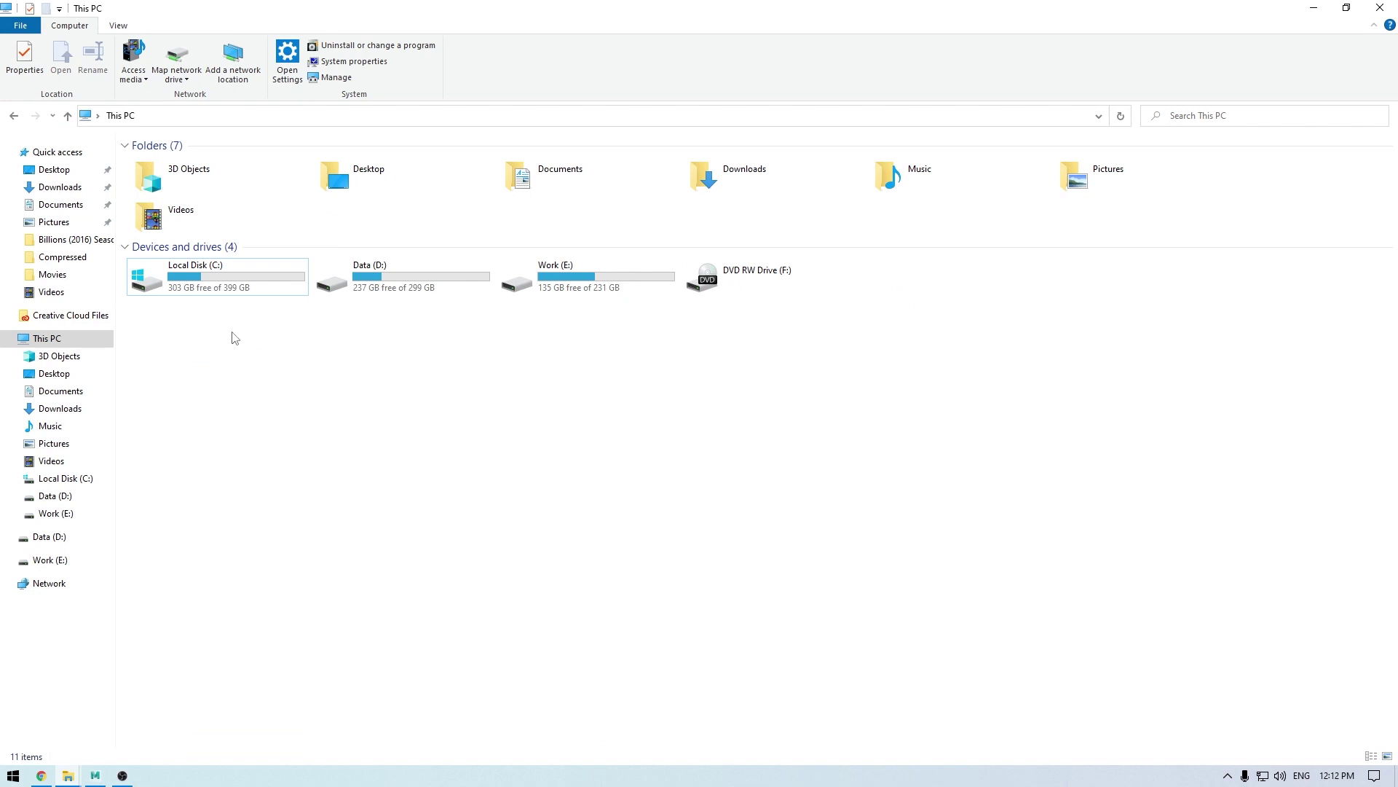
double_click(219, 292)
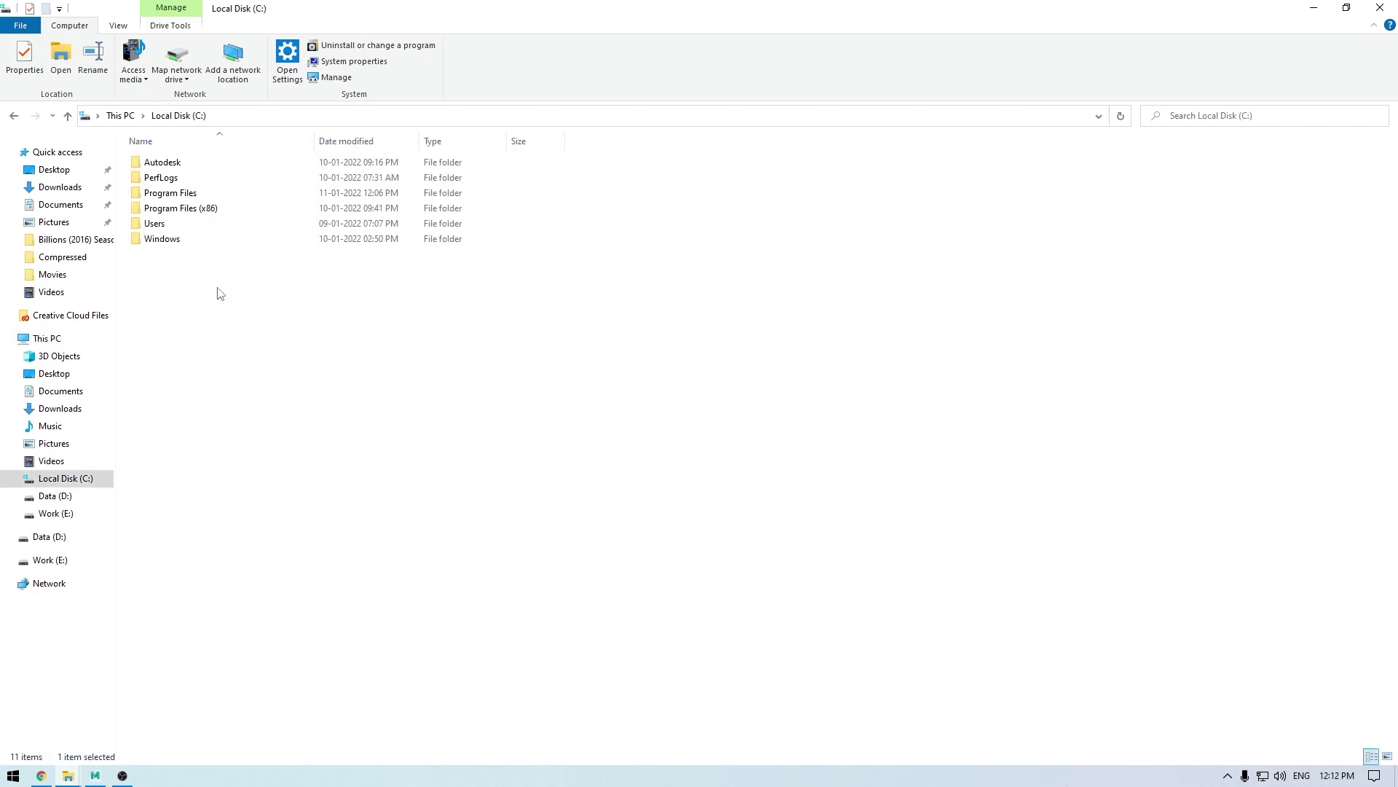
double_click(188, 194)
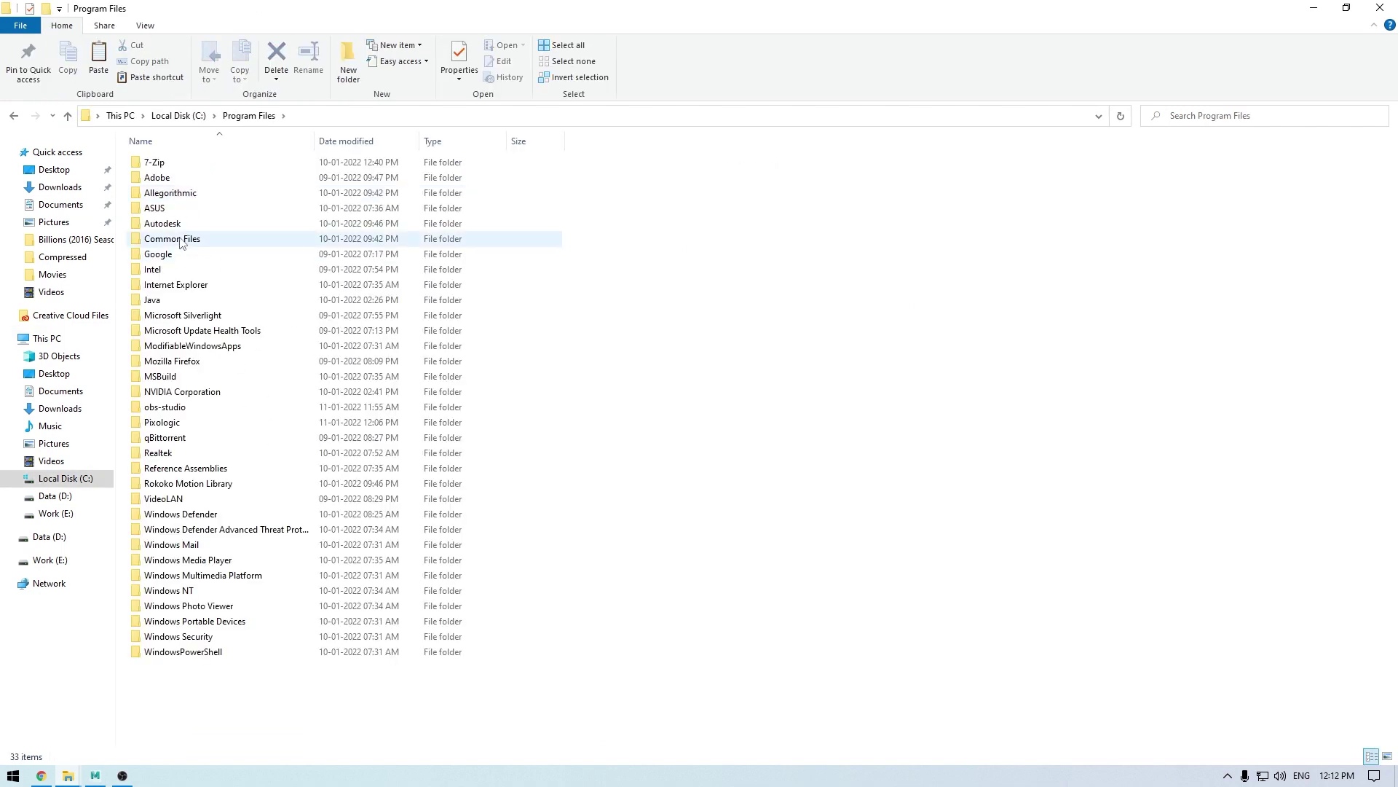
double_click(179, 224)
click(178, 226)
double_click(177, 225)
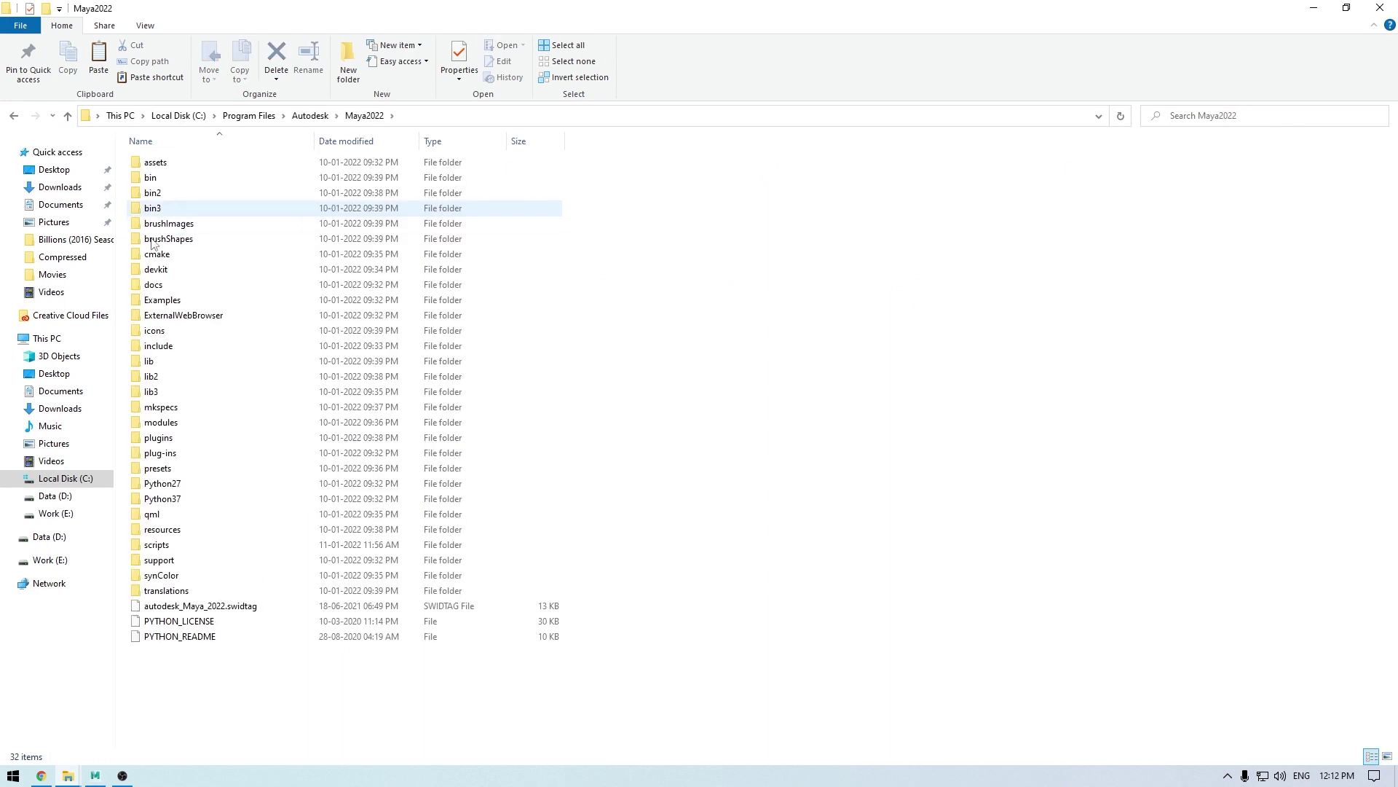
double_click(167, 548)
Step: Paste rockGen.mel there, replacing the existing file, and return to Maya
key(ctrl+v)
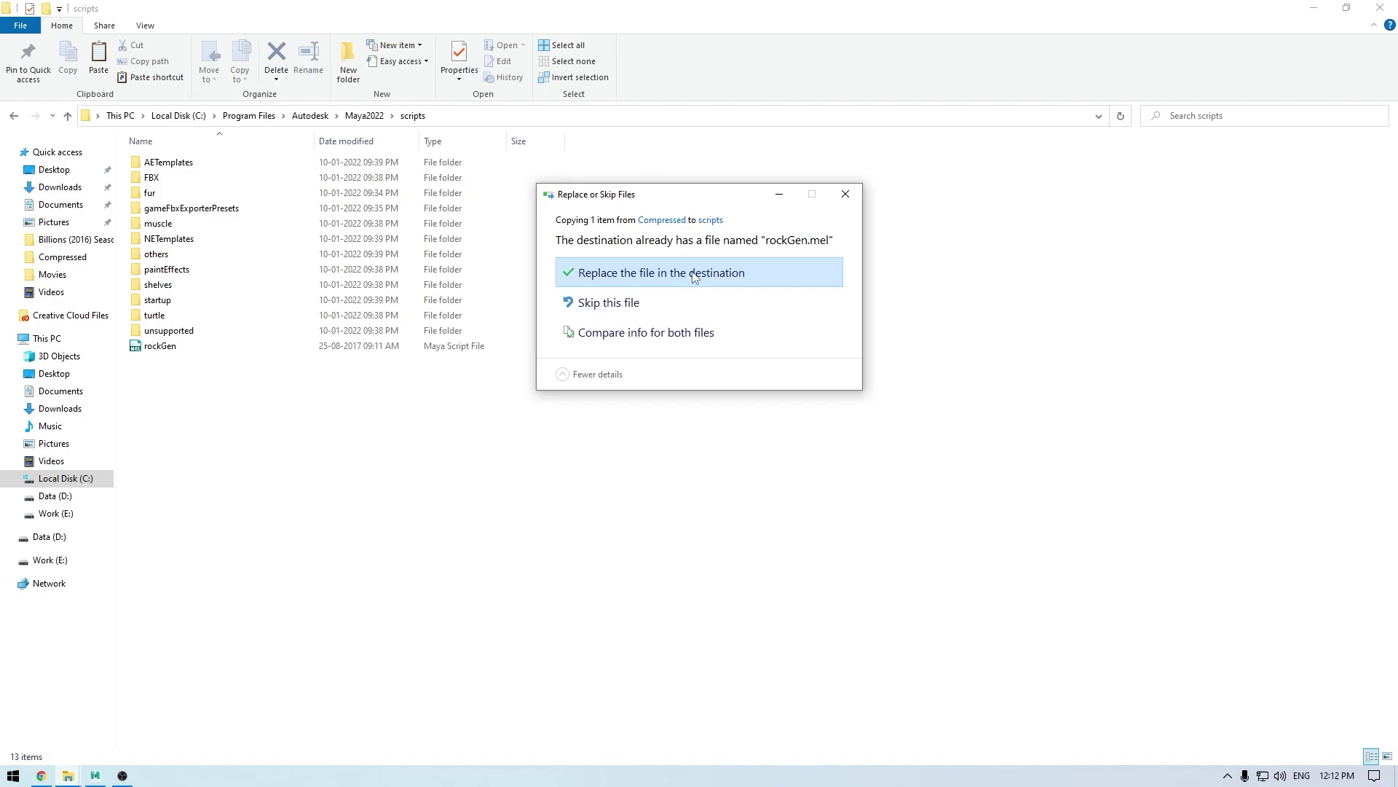
click(656, 253)
key(alt+Tab)
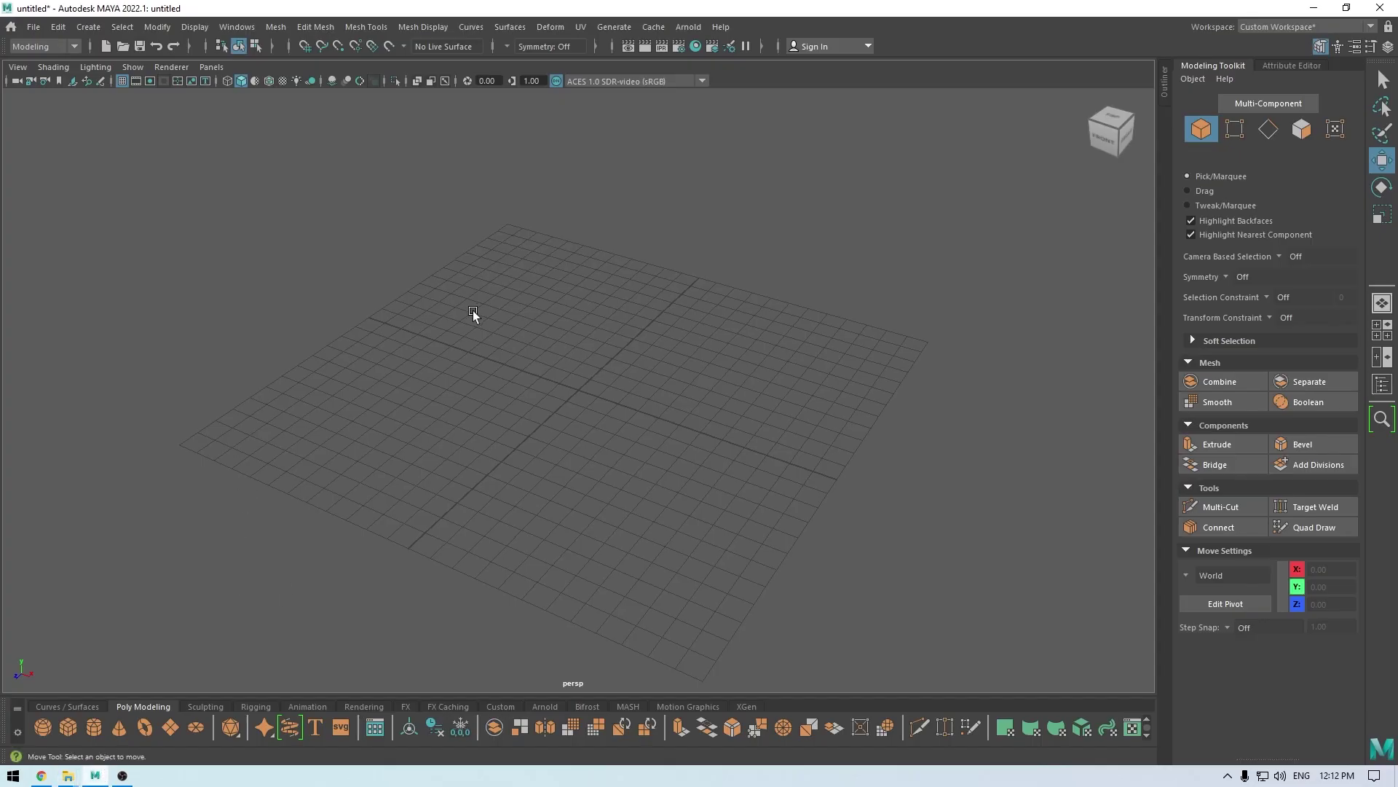
Step: Switch to the General workspace and enter rockGen in the MEL command line
click(1298, 27)
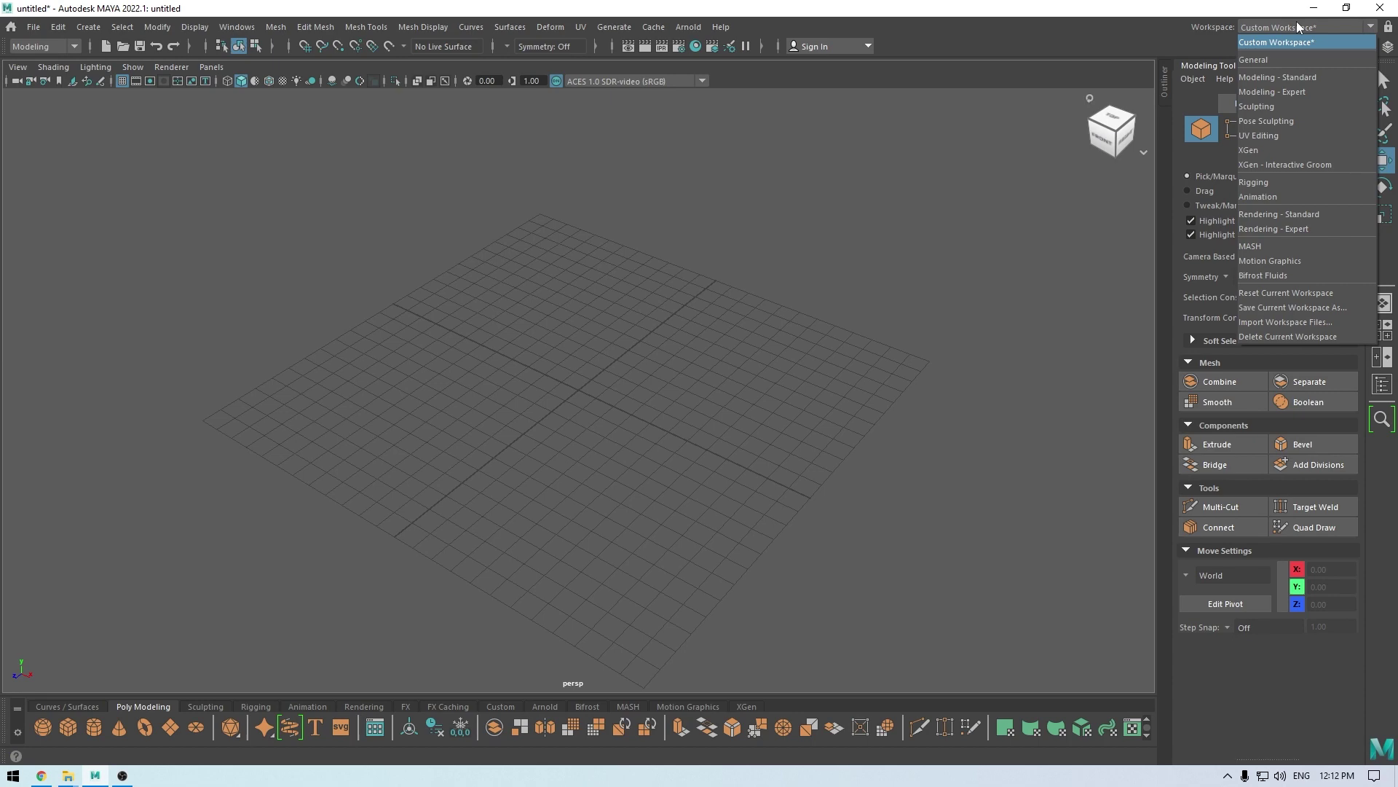
click(1282, 58)
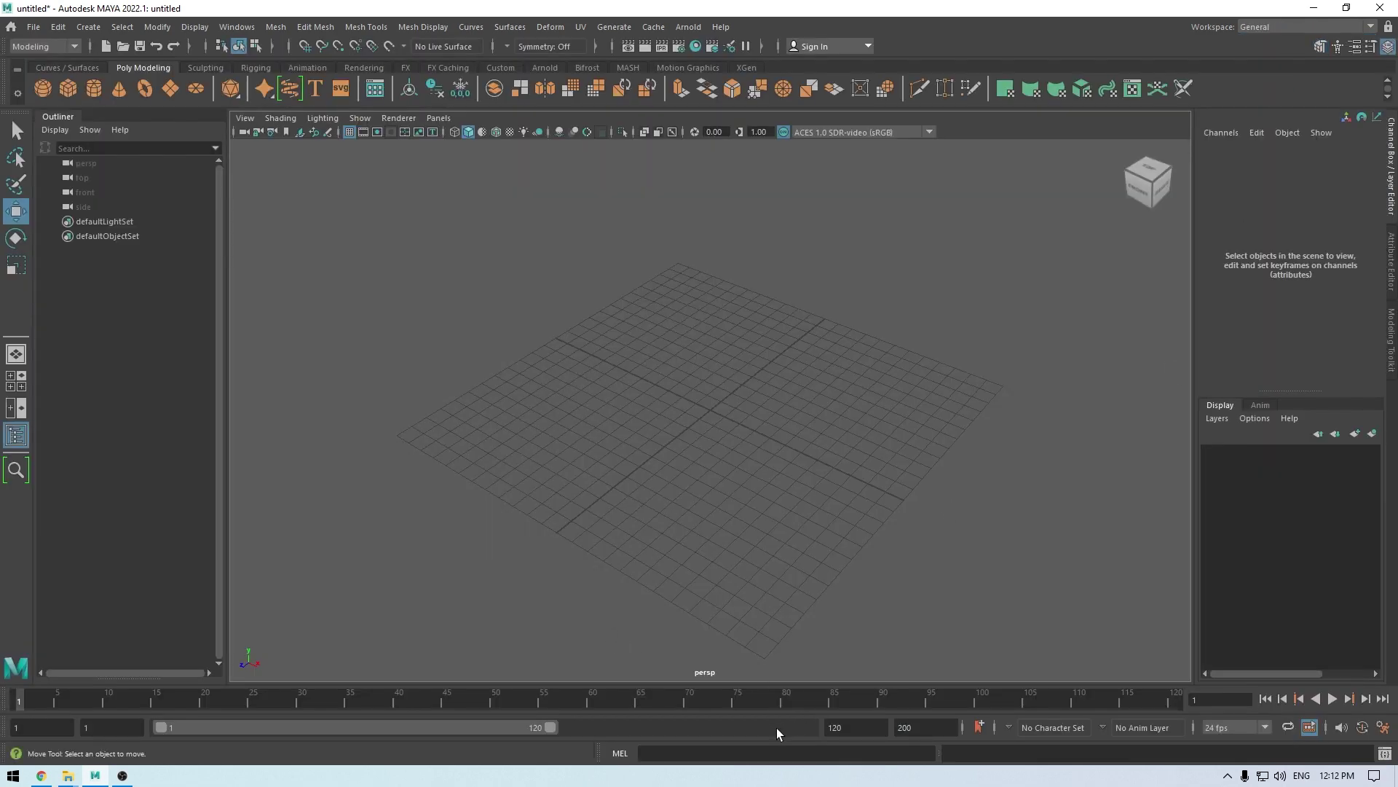
click(718, 753)
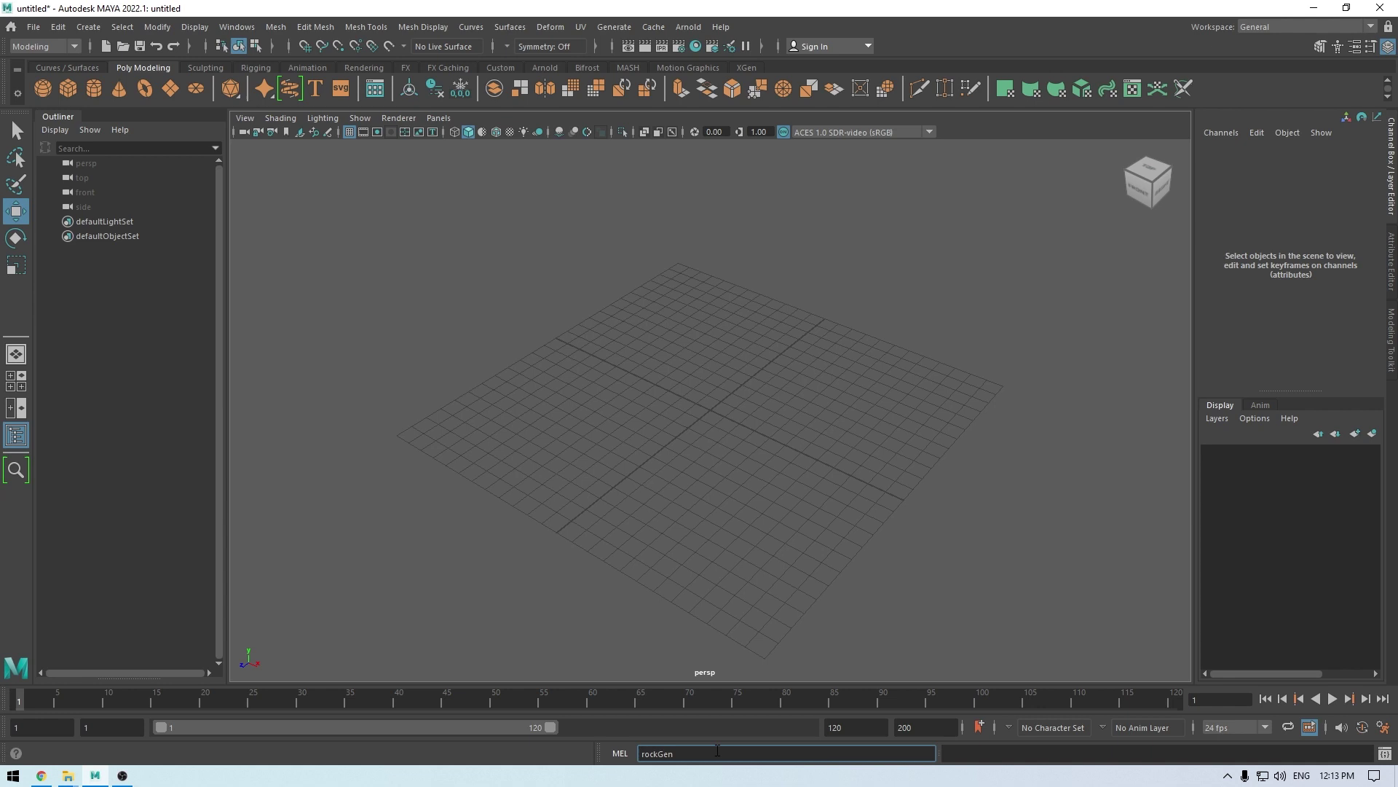
Step: Run rockGen, move the Rock Generator window aside, and hide the Outliner
key(Return)
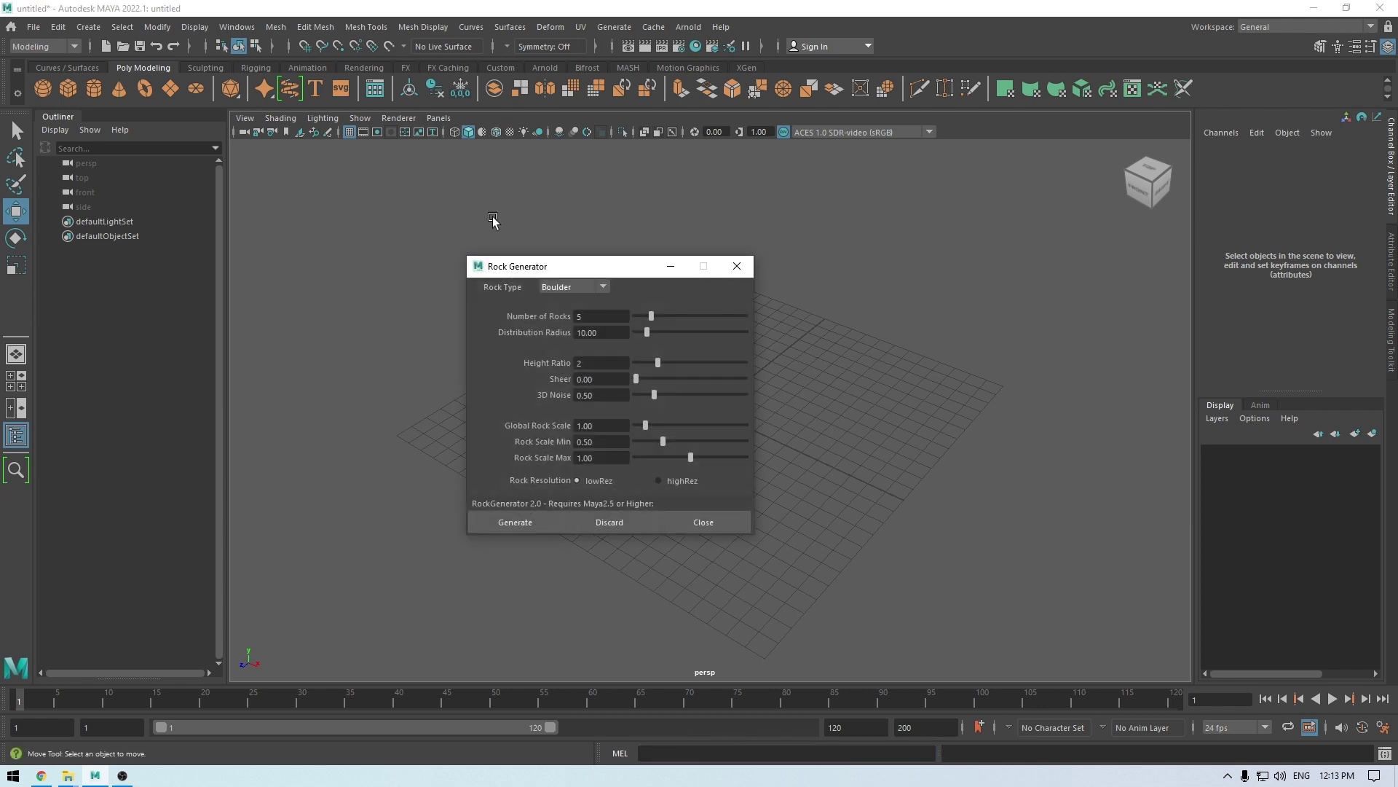
drag(545, 269, 1046, 105)
alt+drag(766, 319, 505, 495)
click(16, 435)
Step: Set Number of Rocks to 5 and tumble the view over the grid
alt+right_drag(505, 495, 726, 406)
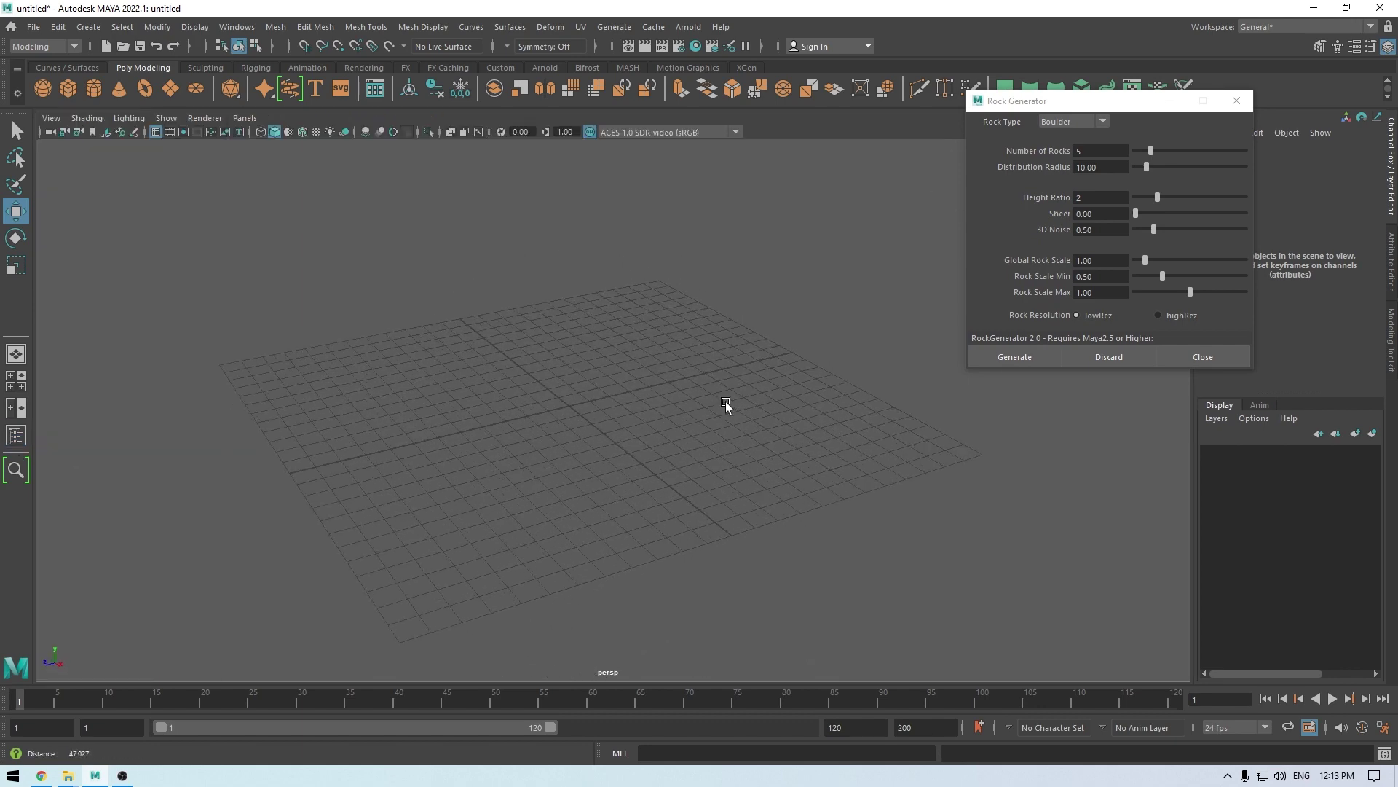
mouse_move(1151, 150)
mouse_down()
mouse_move(1187, 149)
mouse_move(1141, 156)
mouse_up()
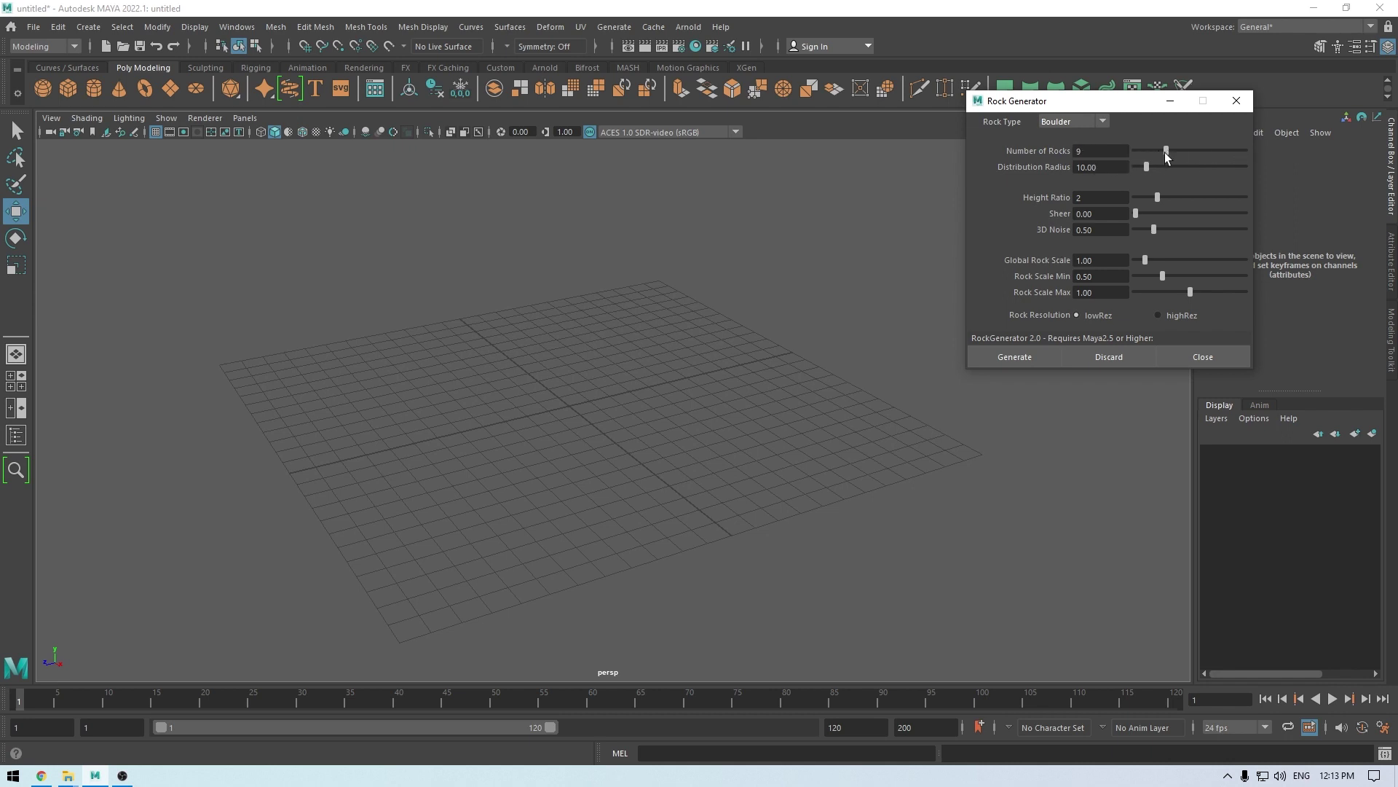
mouse_move(1162, 154)
mouse_down()
mouse_move(1205, 158)
mouse_move(1151, 155)
mouse_up()
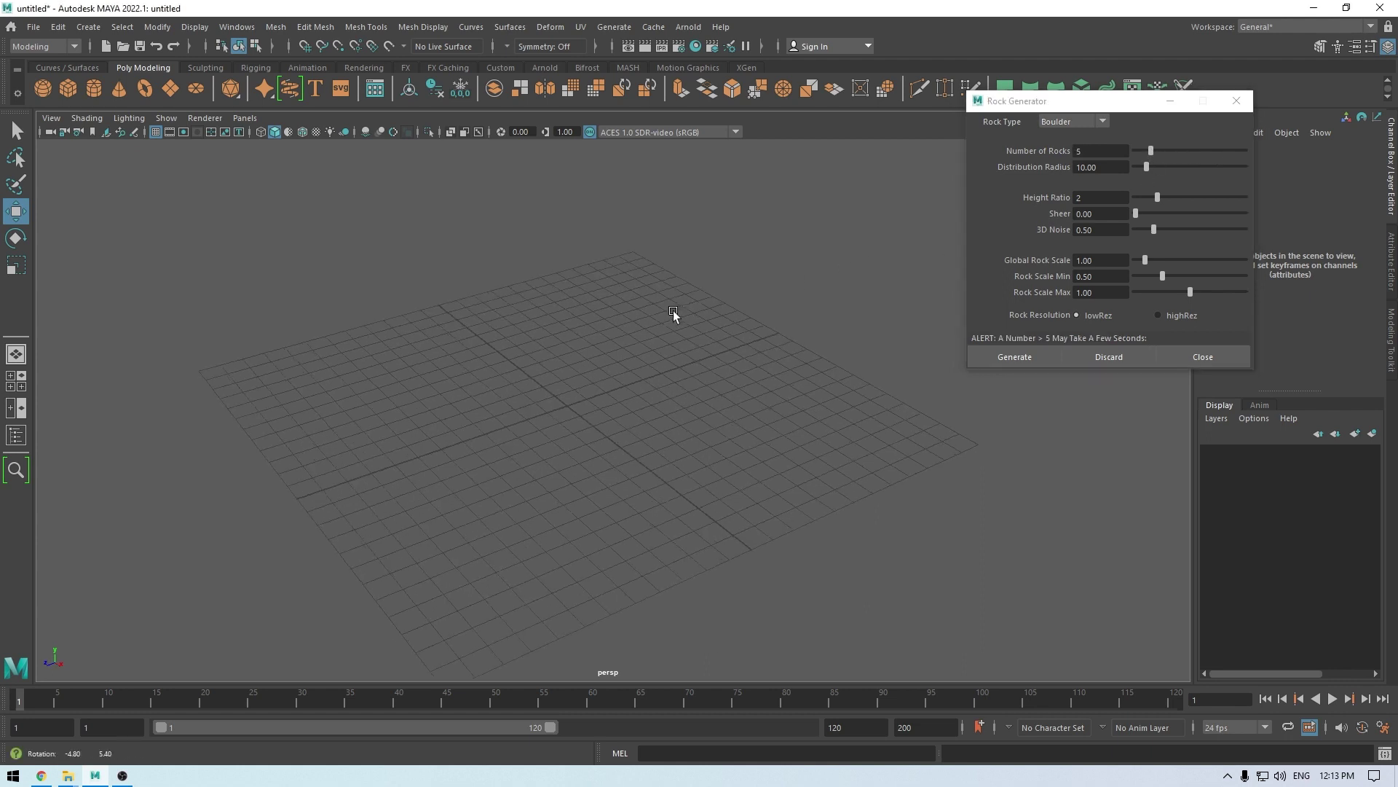
alt+drag(674, 312, 661, 291)
scroll(683, 383, up, 5)
alt+drag(732, 421, 705, 394)
alt+drag(839, 359, 743, 362)
alt+drag(838, 342, 701, 382)
Step: Generate the five boulders, inspect them, then delete them
click(1018, 357)
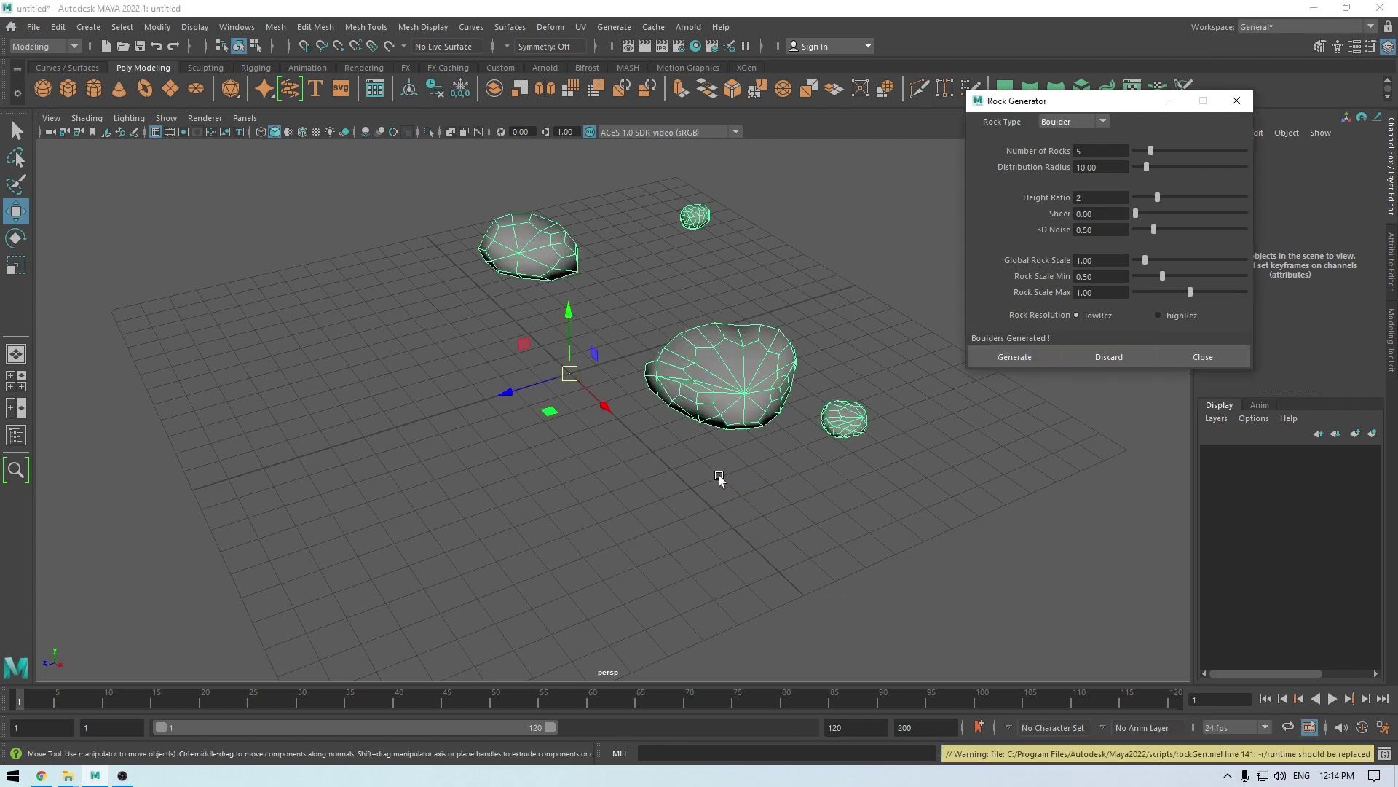
alt+drag(662, 488, 602, 316)
click(728, 474)
alt+drag(479, 477, 618, 500)
key(shift+z)
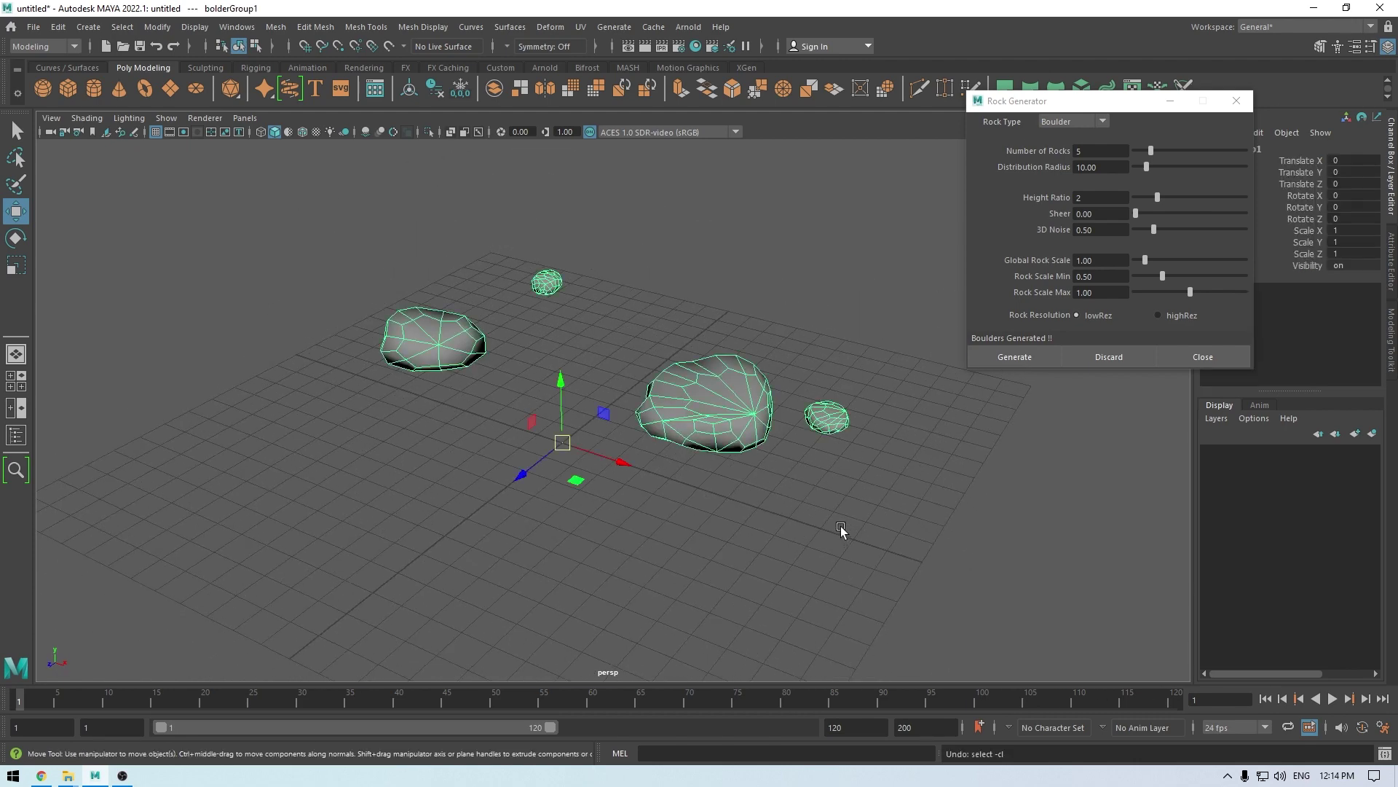
key(Delete)
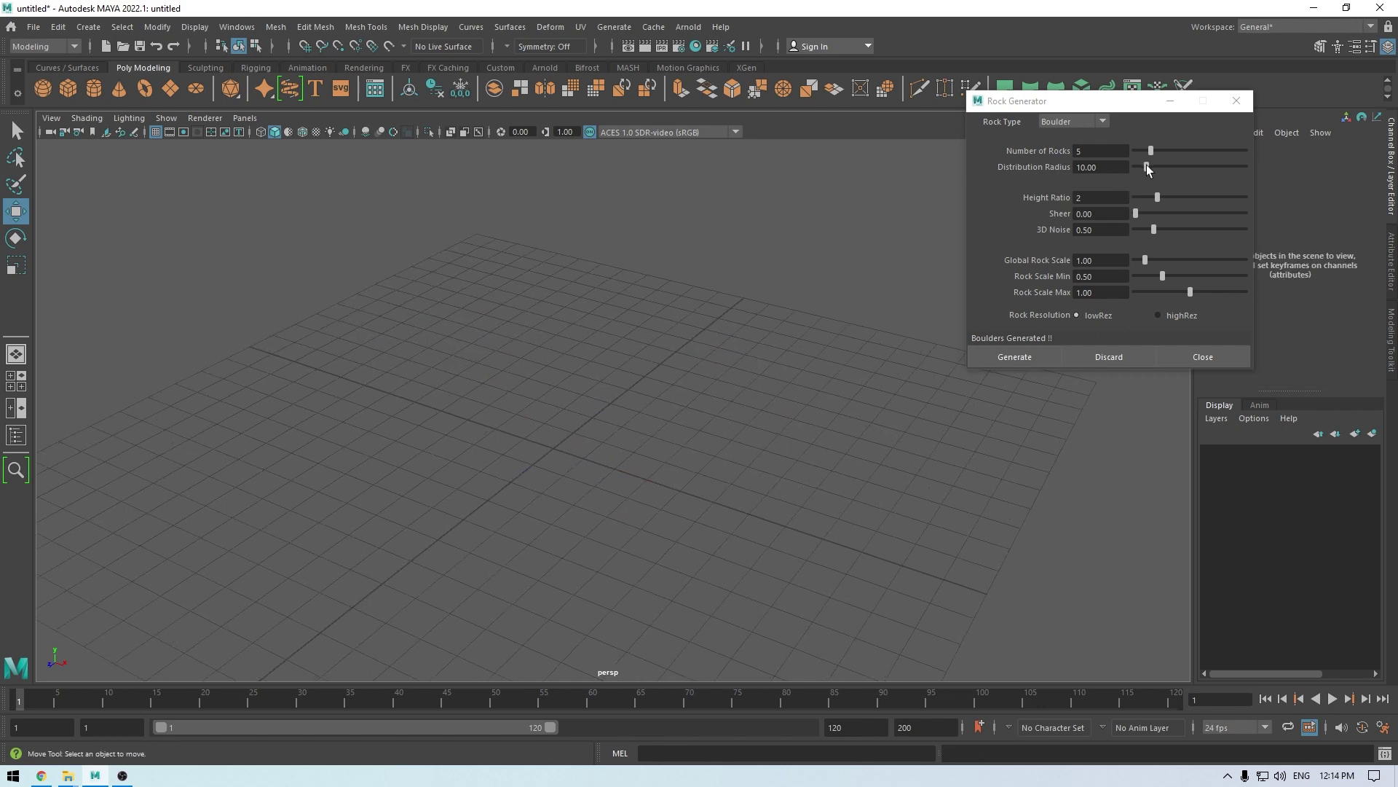
Step: Generate a cluster at minimum Distribution Radius, then delete it and the stray cube
drag(1147, 166, 1135, 165)
click(1116, 173)
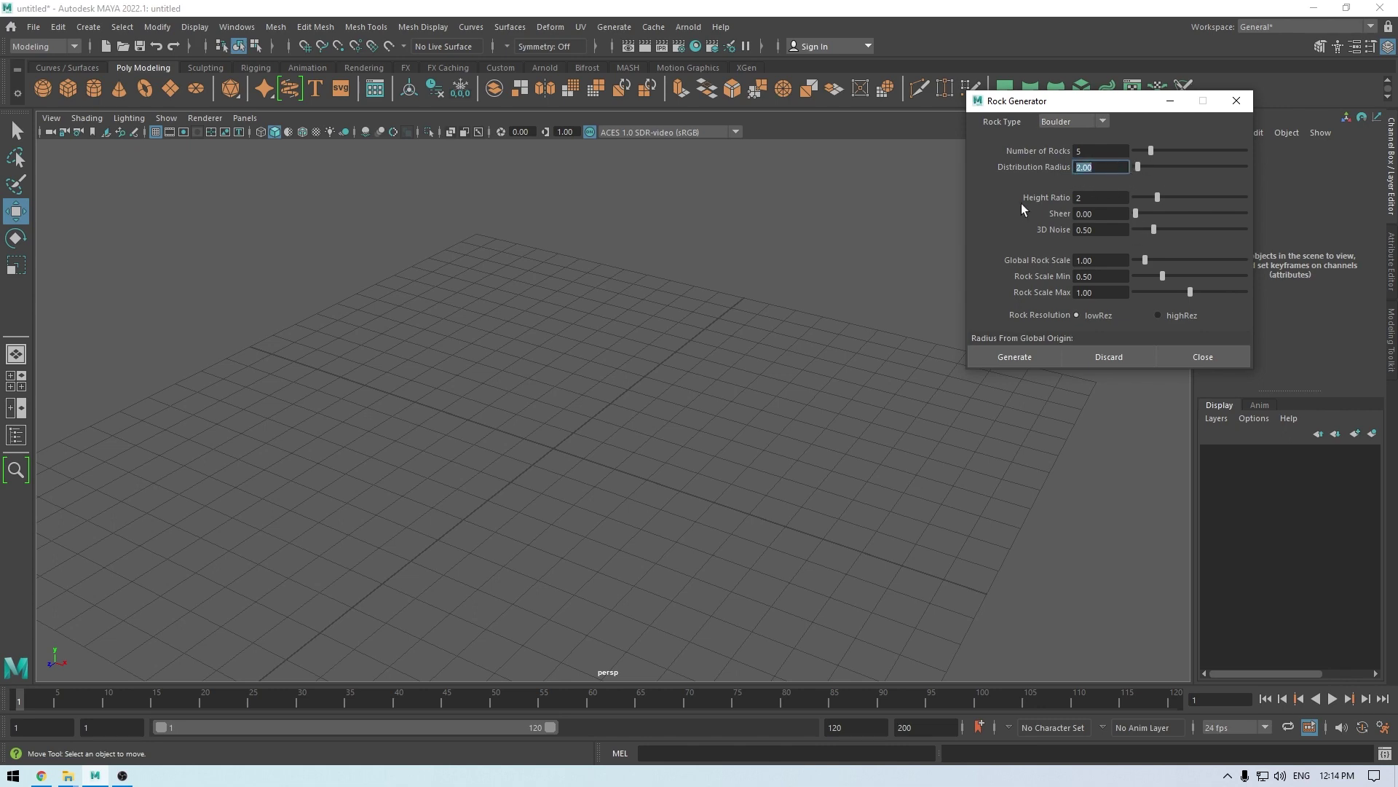
click(1030, 360)
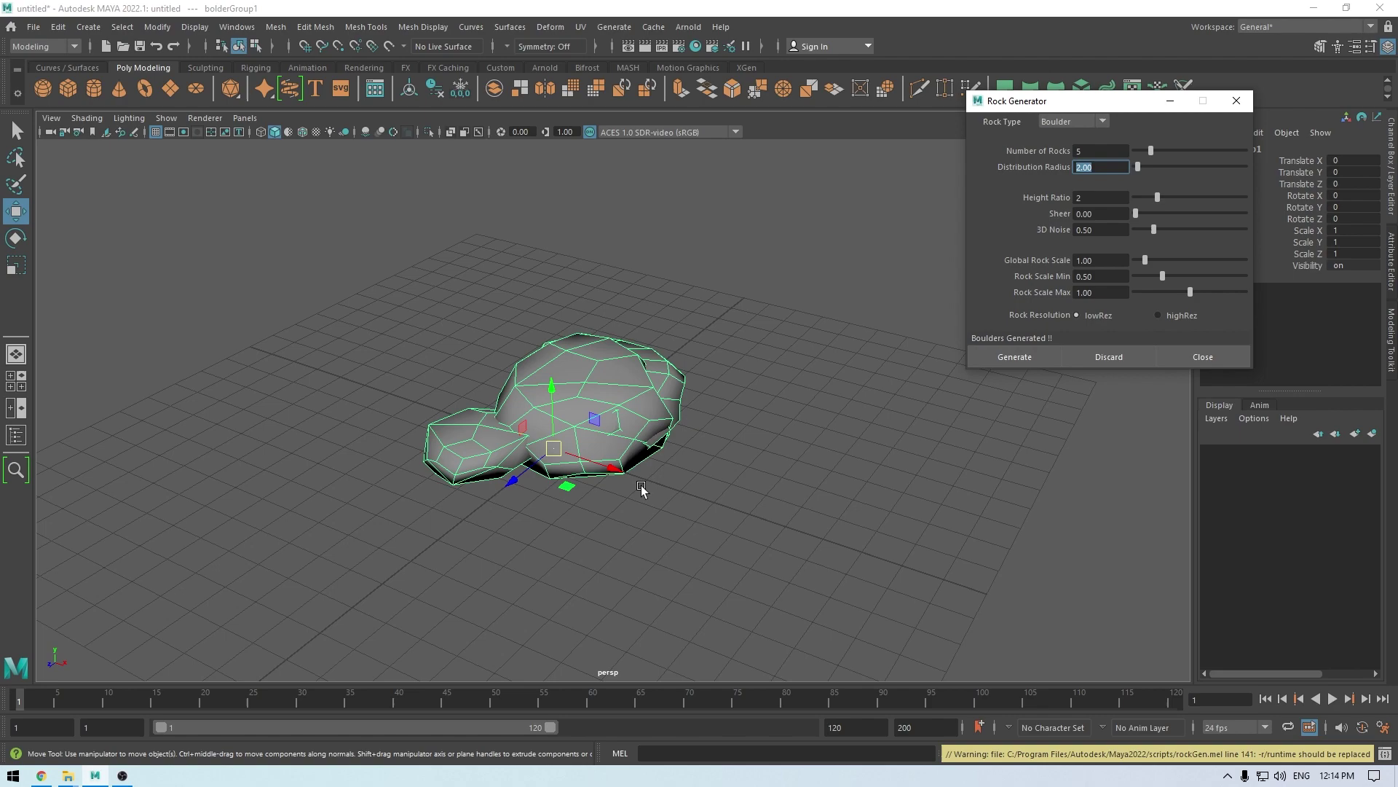
alt+drag(641, 485, 843, 510)
click(702, 536)
click(837, 501)
key(Delete)
click(986, 360)
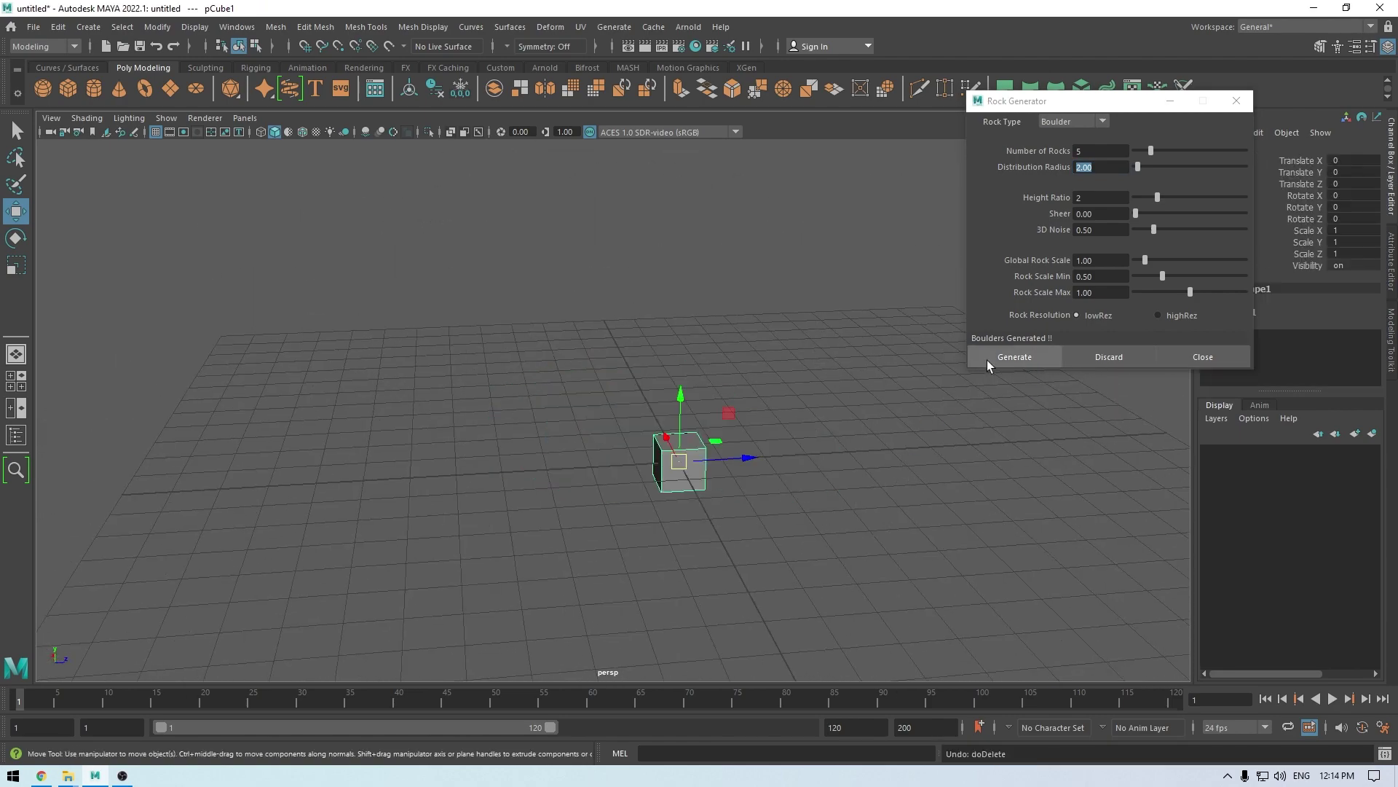
key(shift+z)
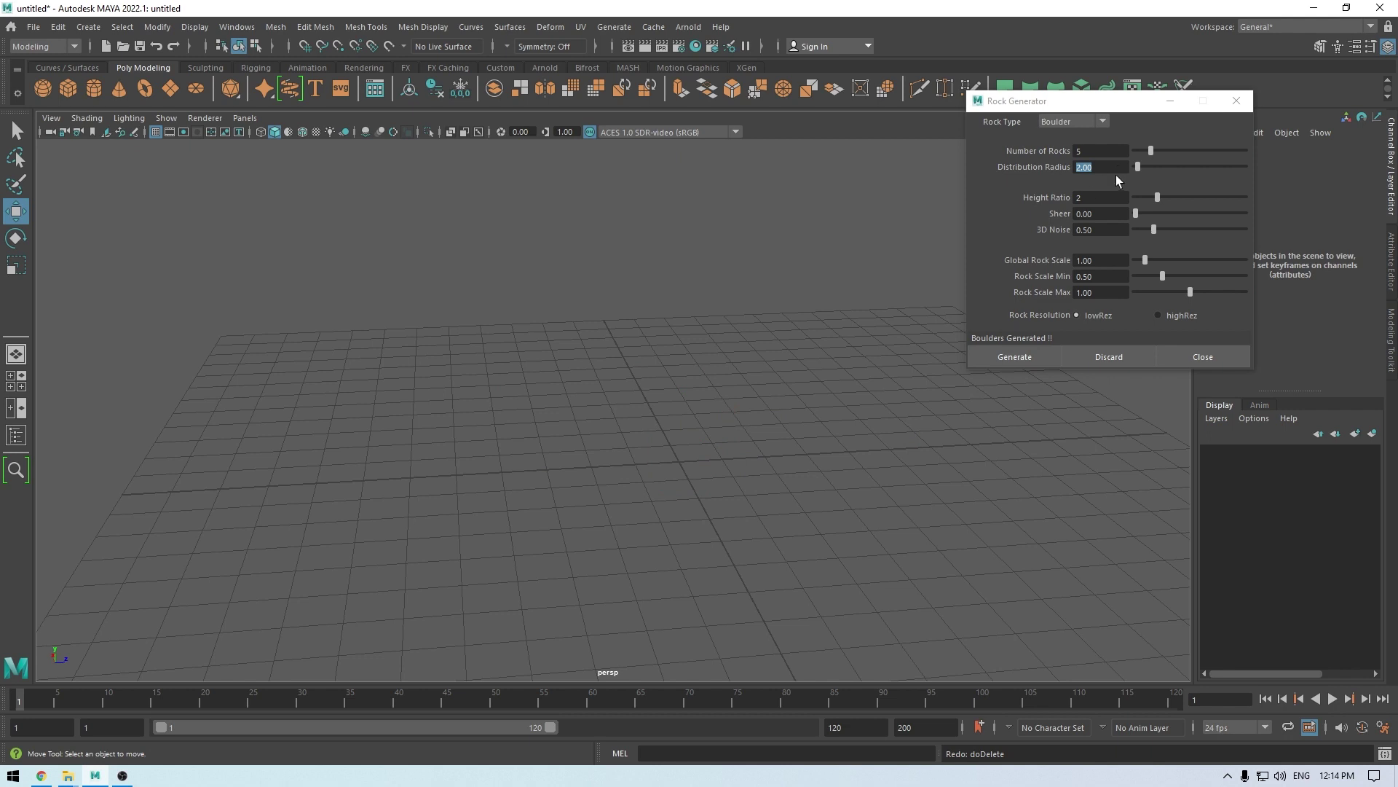
Step: In wireframe, set Distribution Radius to 4 and generate boulders, framing them
key(4)
click(1109, 166)
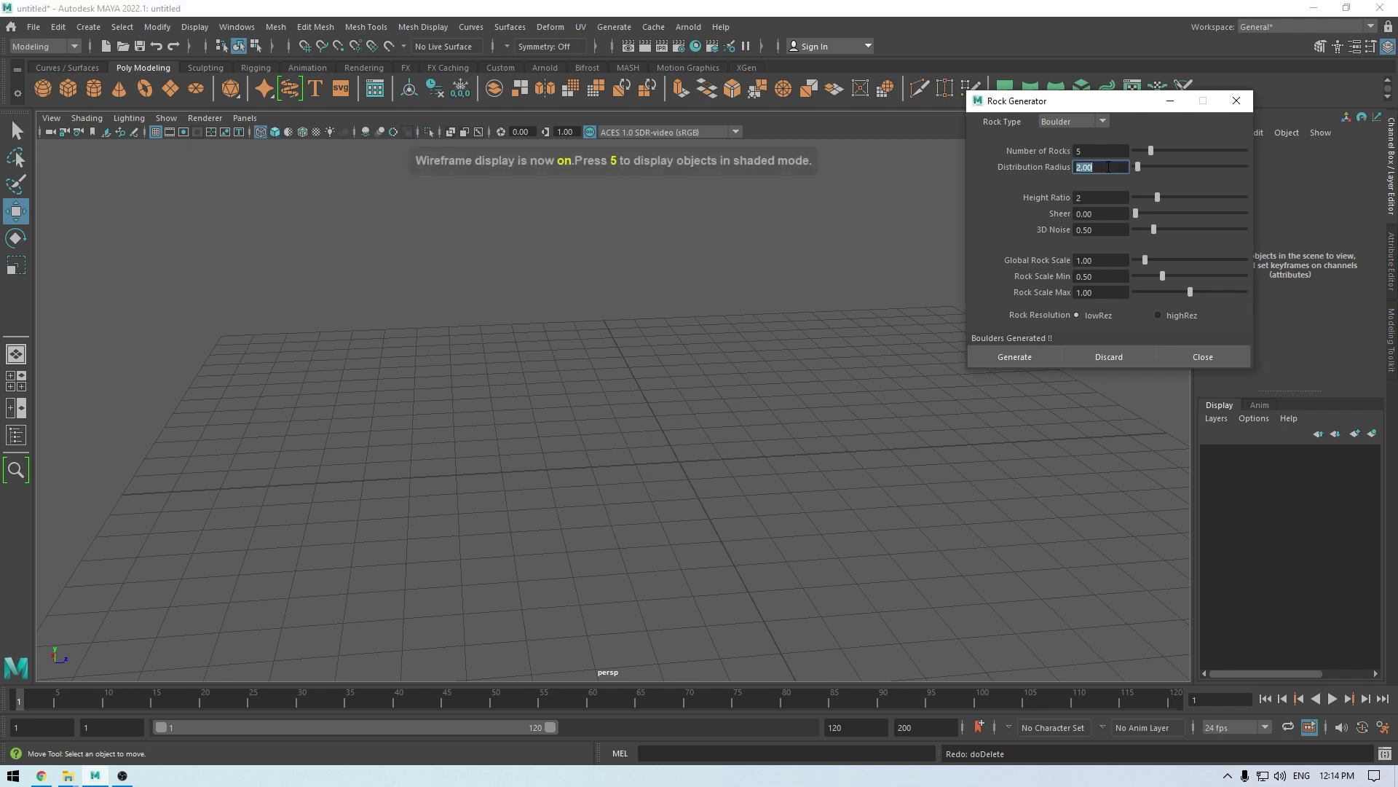
text(4)
key(Return)
click(1014, 356)
key(f)
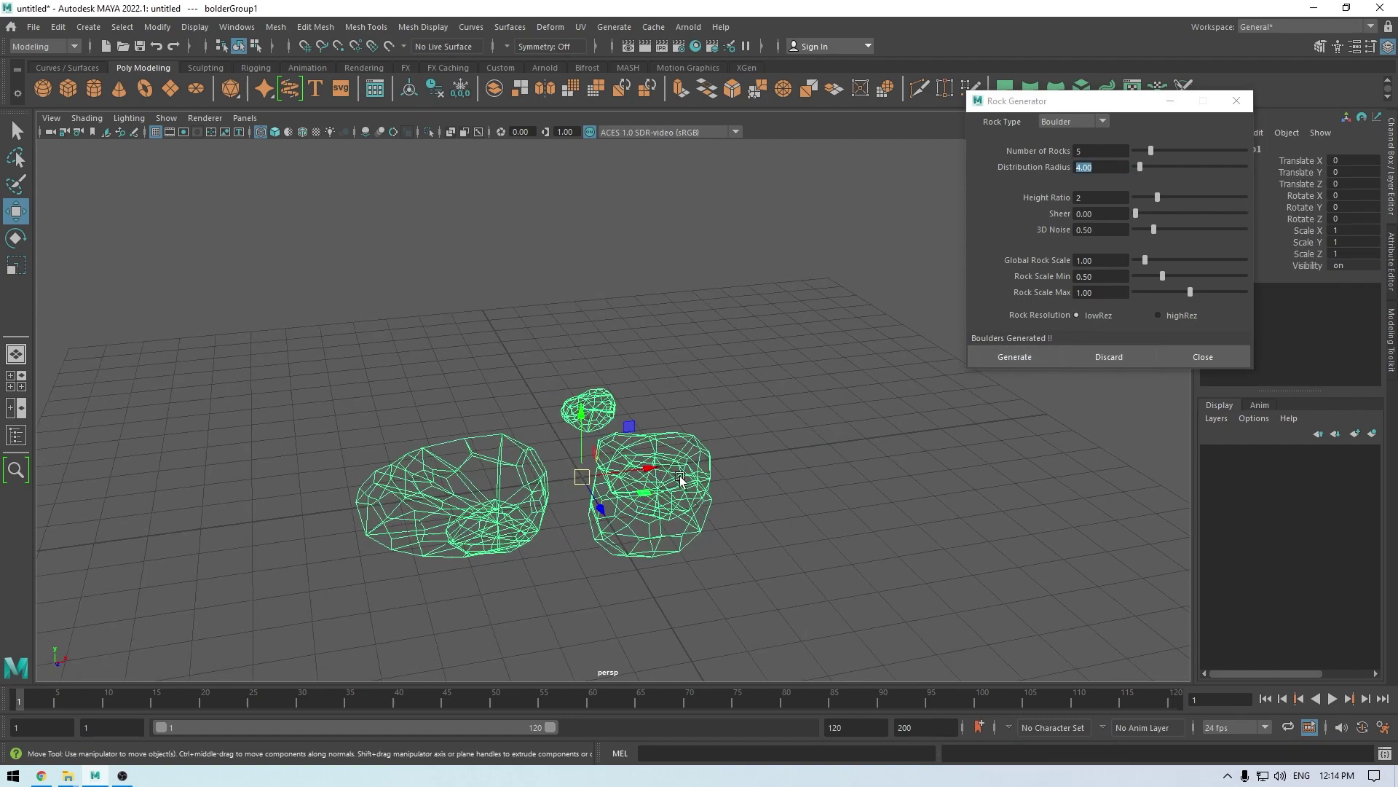
Step: Return to shaded display and orbit around the tighter boulder cluster
click(818, 431)
key(5)
alt+drag(641, 514, 748, 424)
click(699, 528)
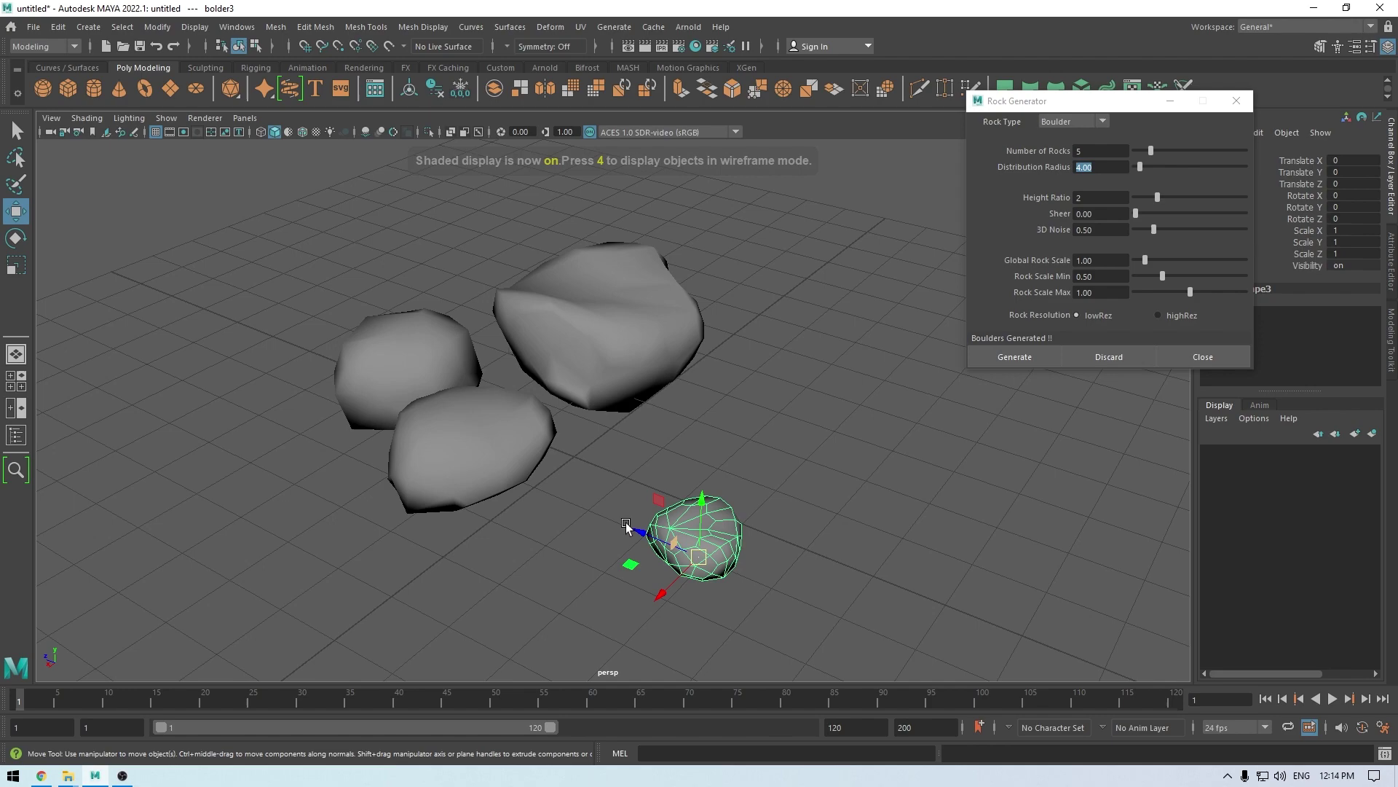
alt+drag(699, 528, 469, 462)
alt+drag(685, 568, 794, 503)
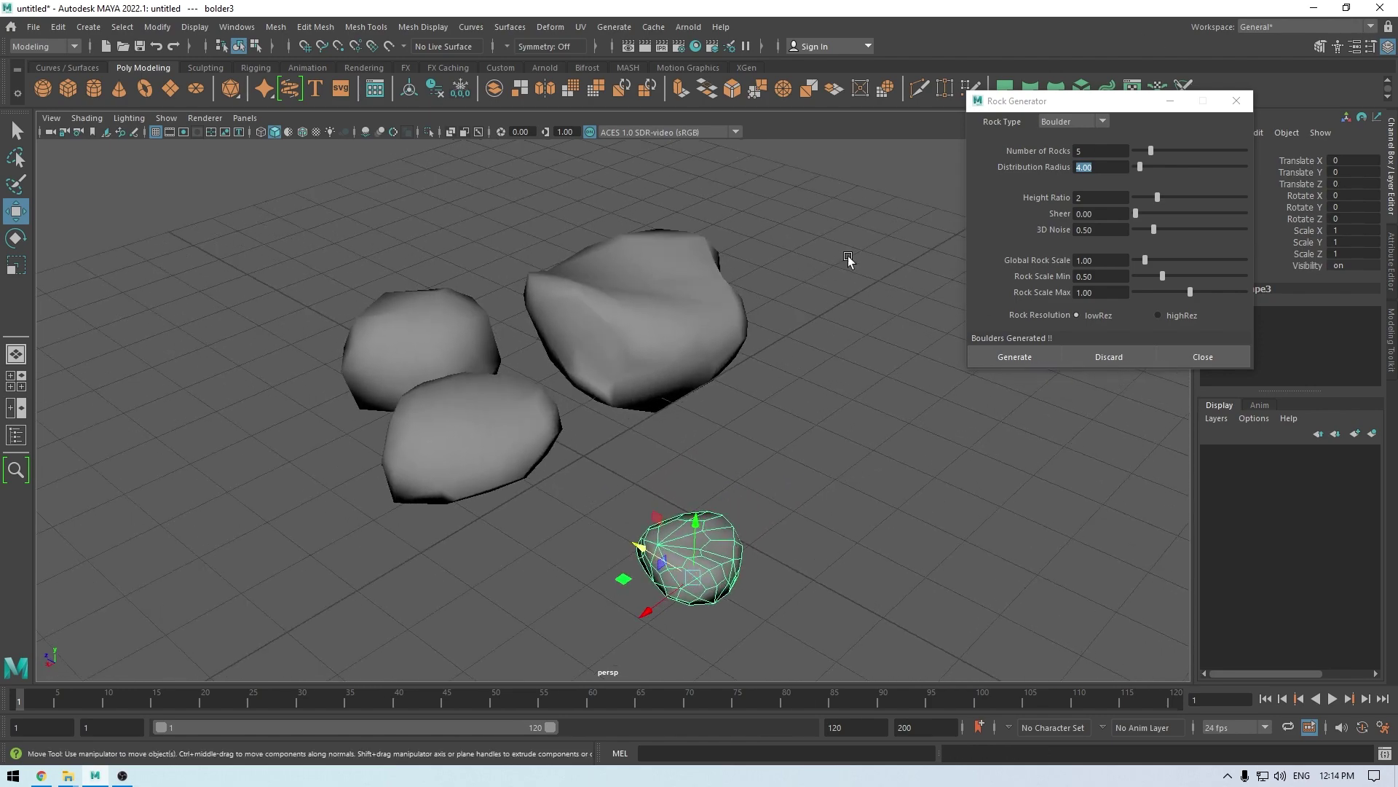
alt+drag(848, 263, 813, 357)
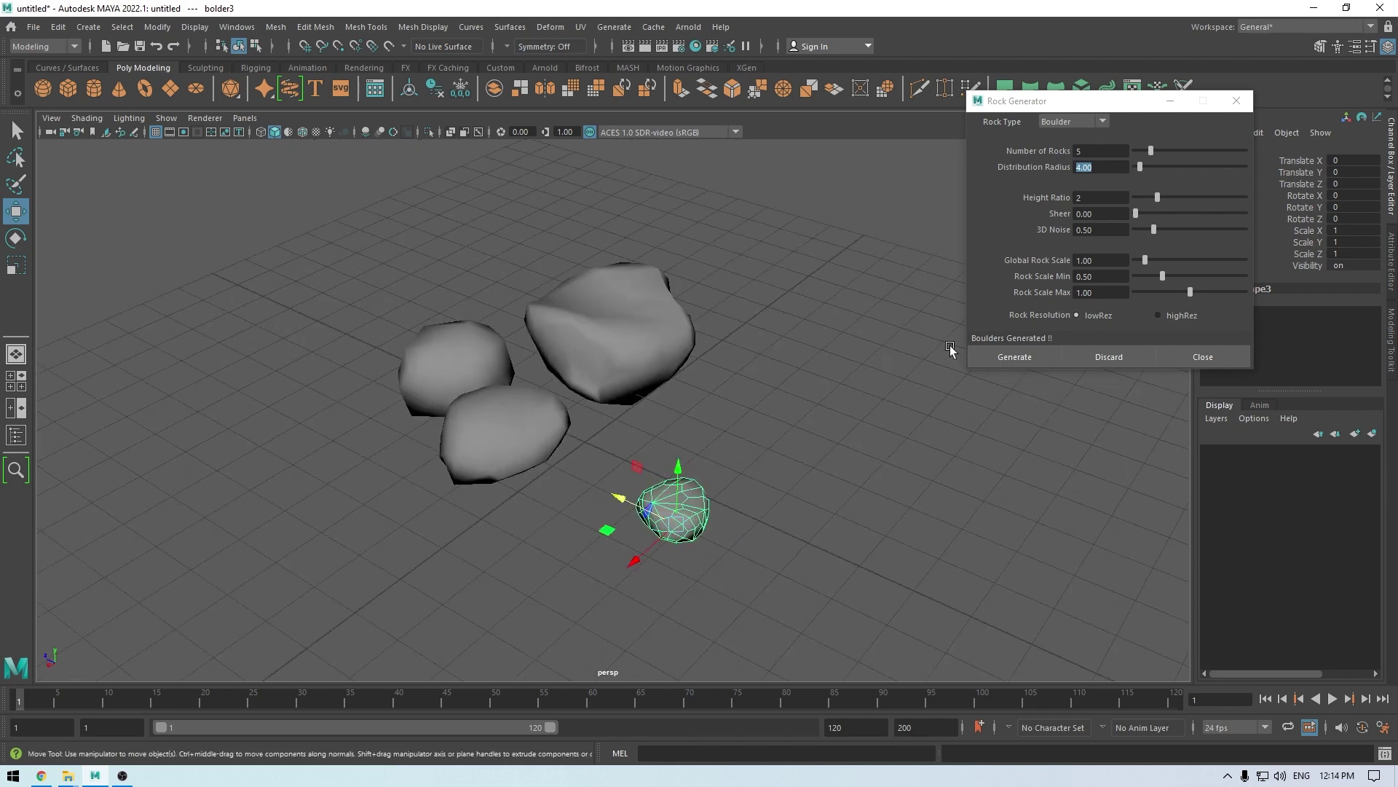
Step: Switch Rock Type to Quartz, set 8 rocks, and generate the crystals
click(1070, 127)
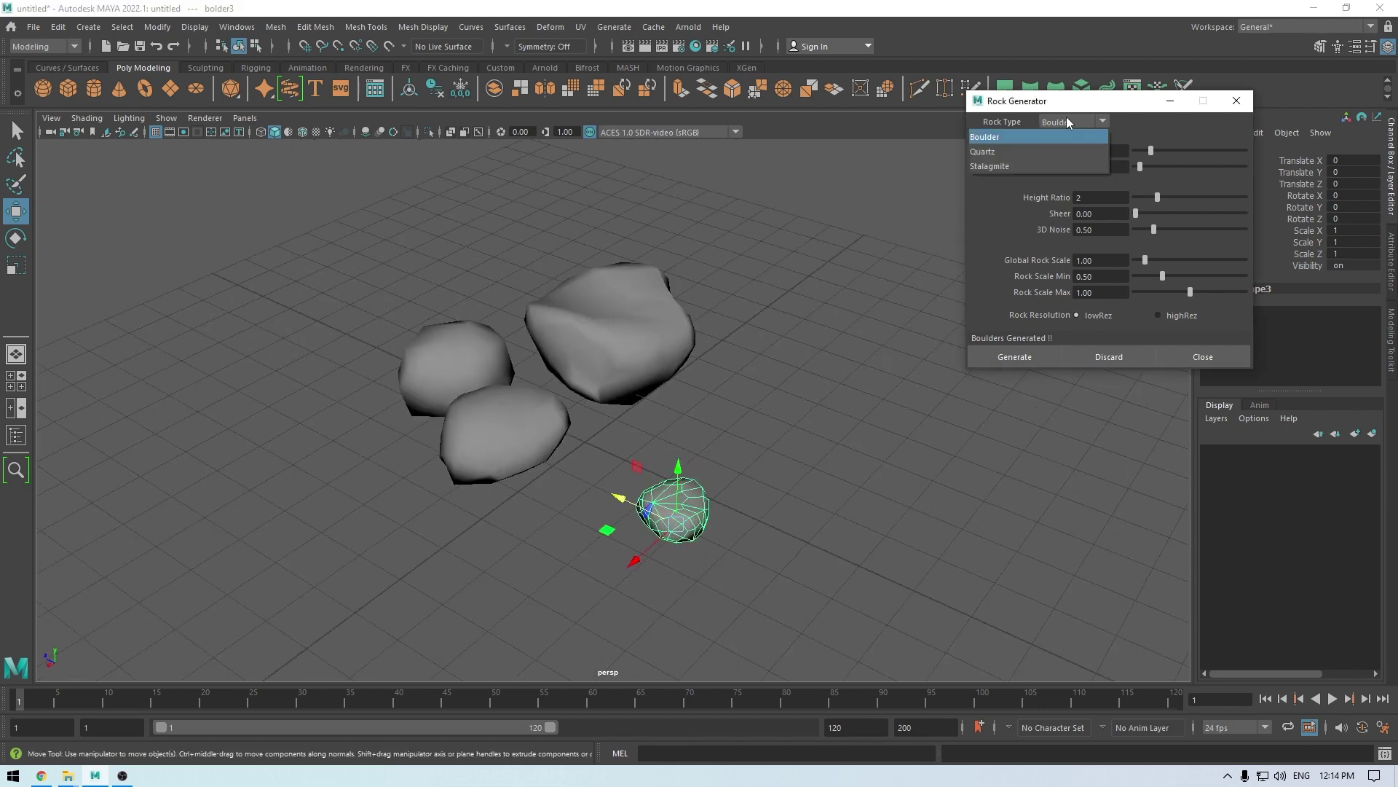
click(1020, 150)
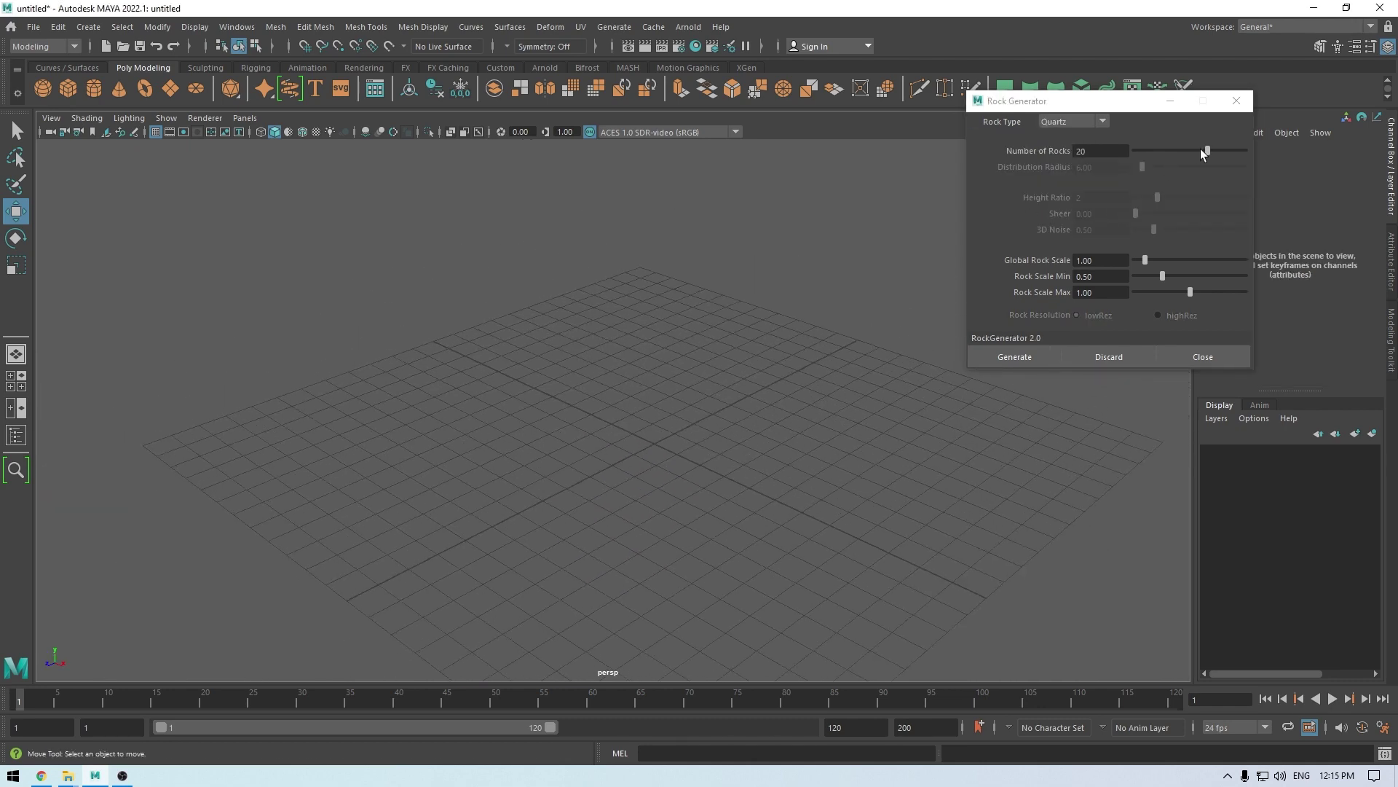
drag(1208, 151, 1161, 154)
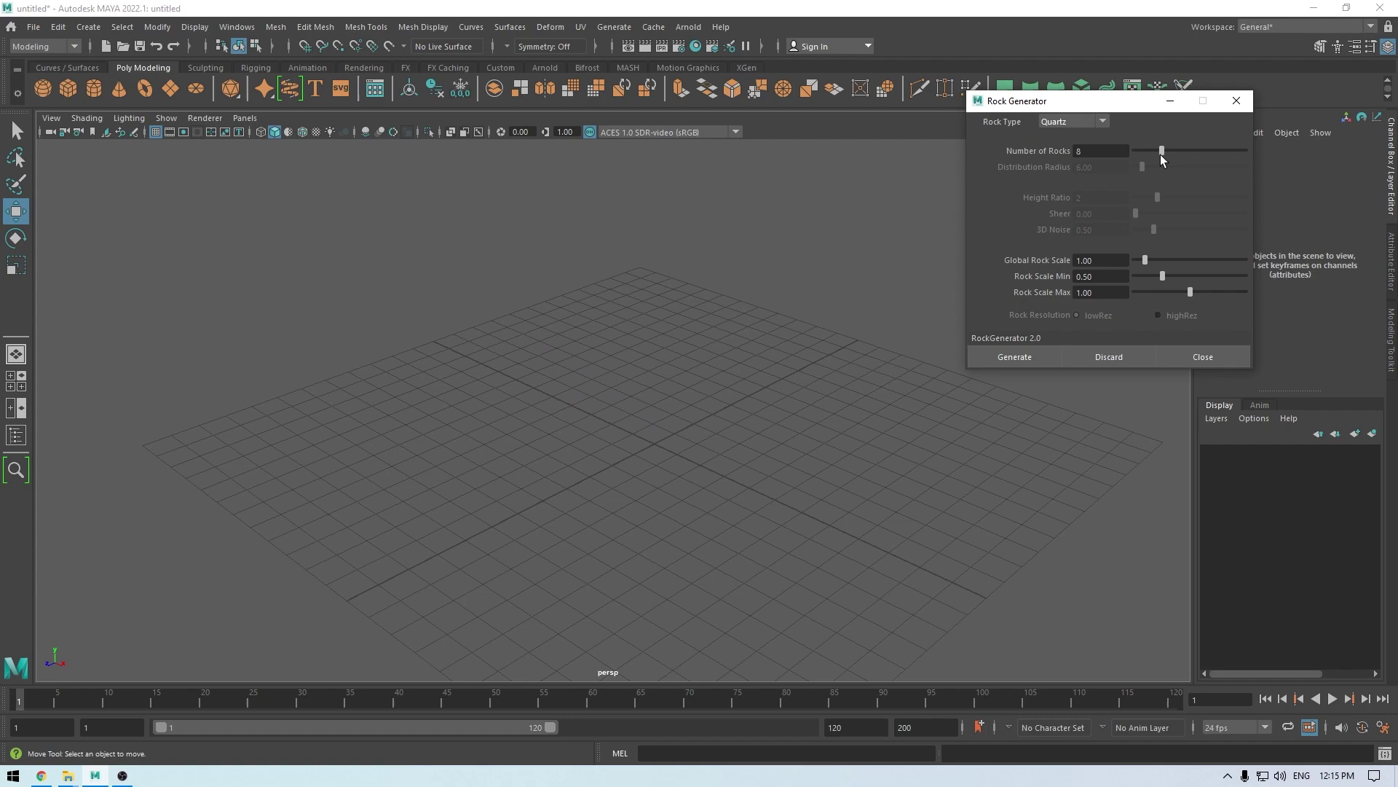
click(1003, 357)
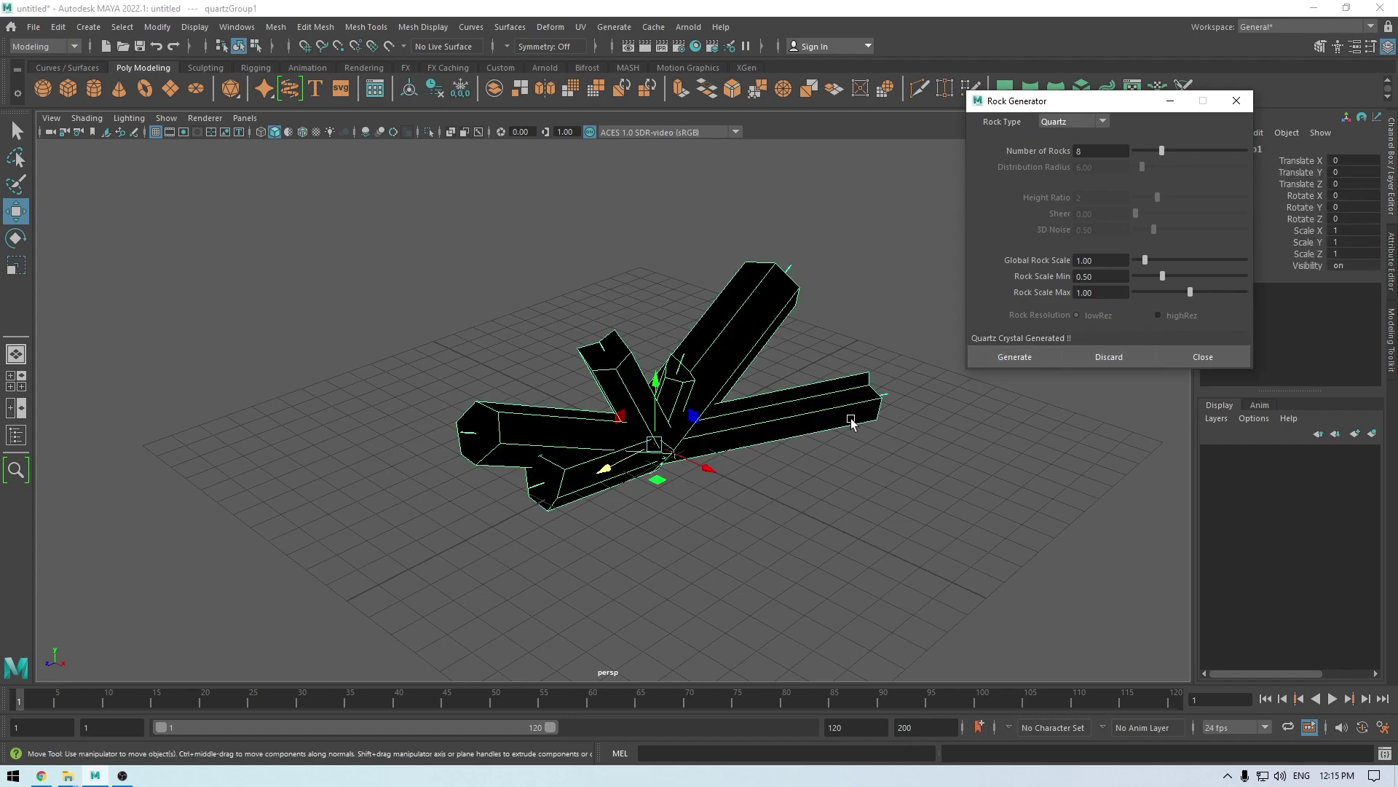
alt+drag(853, 415, 790, 425)
click(866, 462)
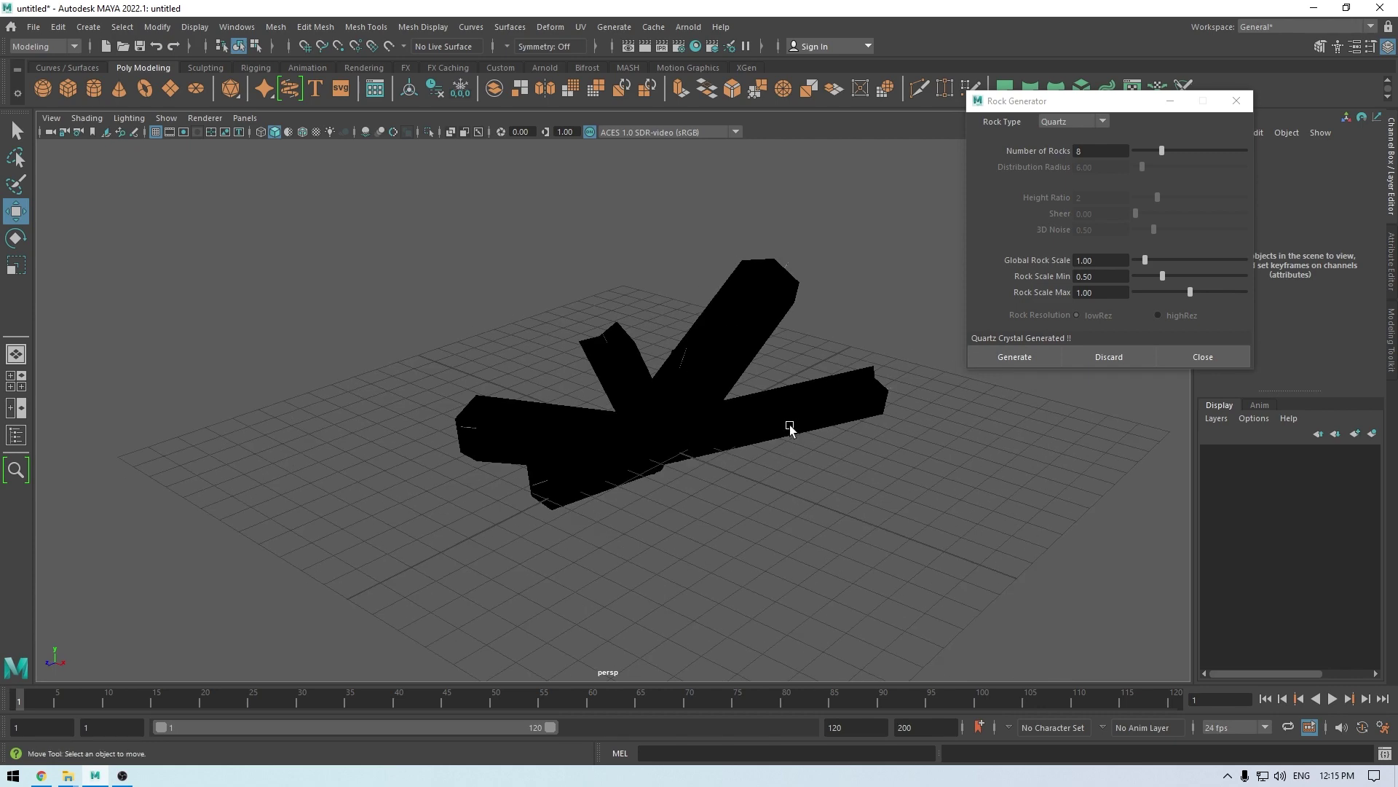
alt+drag(789, 426, 980, 407)
Step: Undo the quartz generation so the grid is empty again
key(ctrl+z)
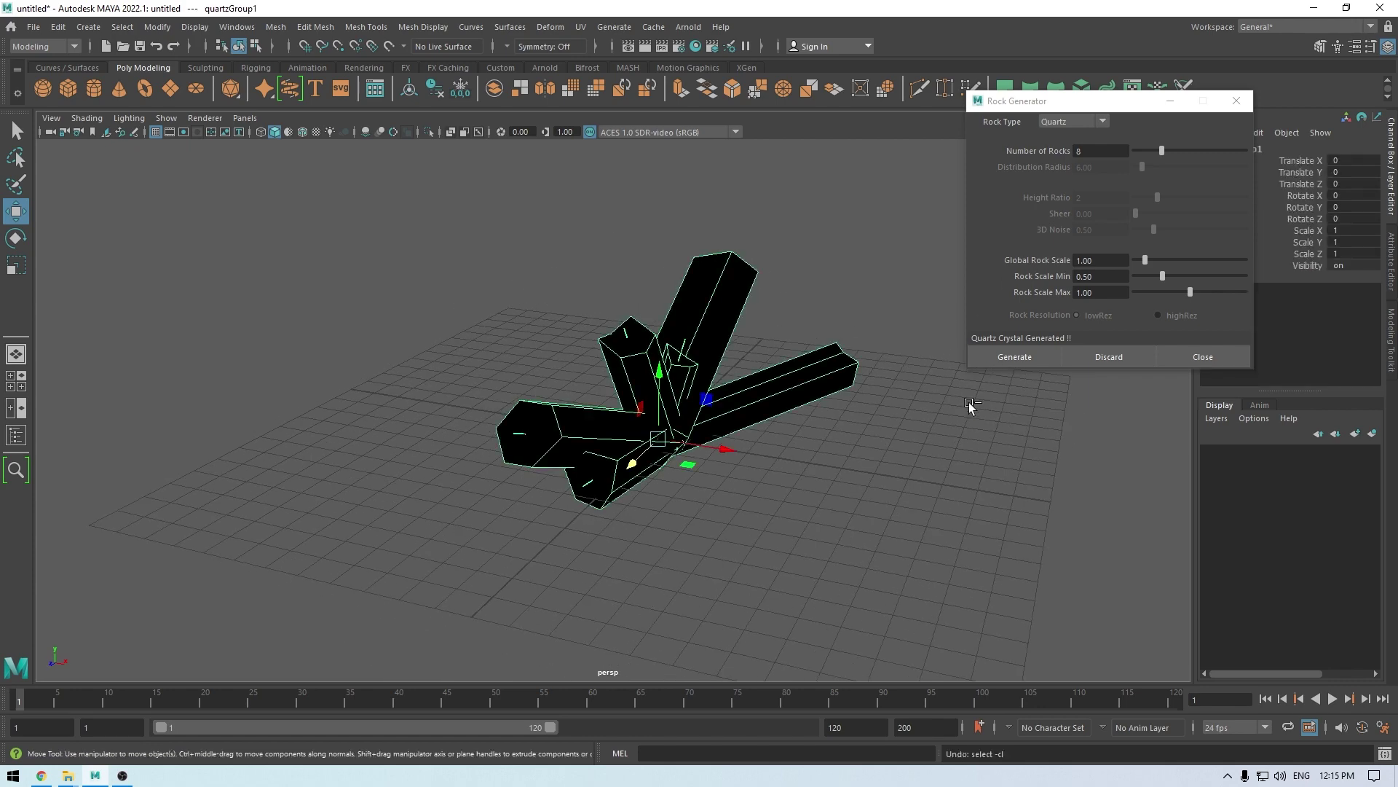
key(ctrl+z)
click(1085, 120)
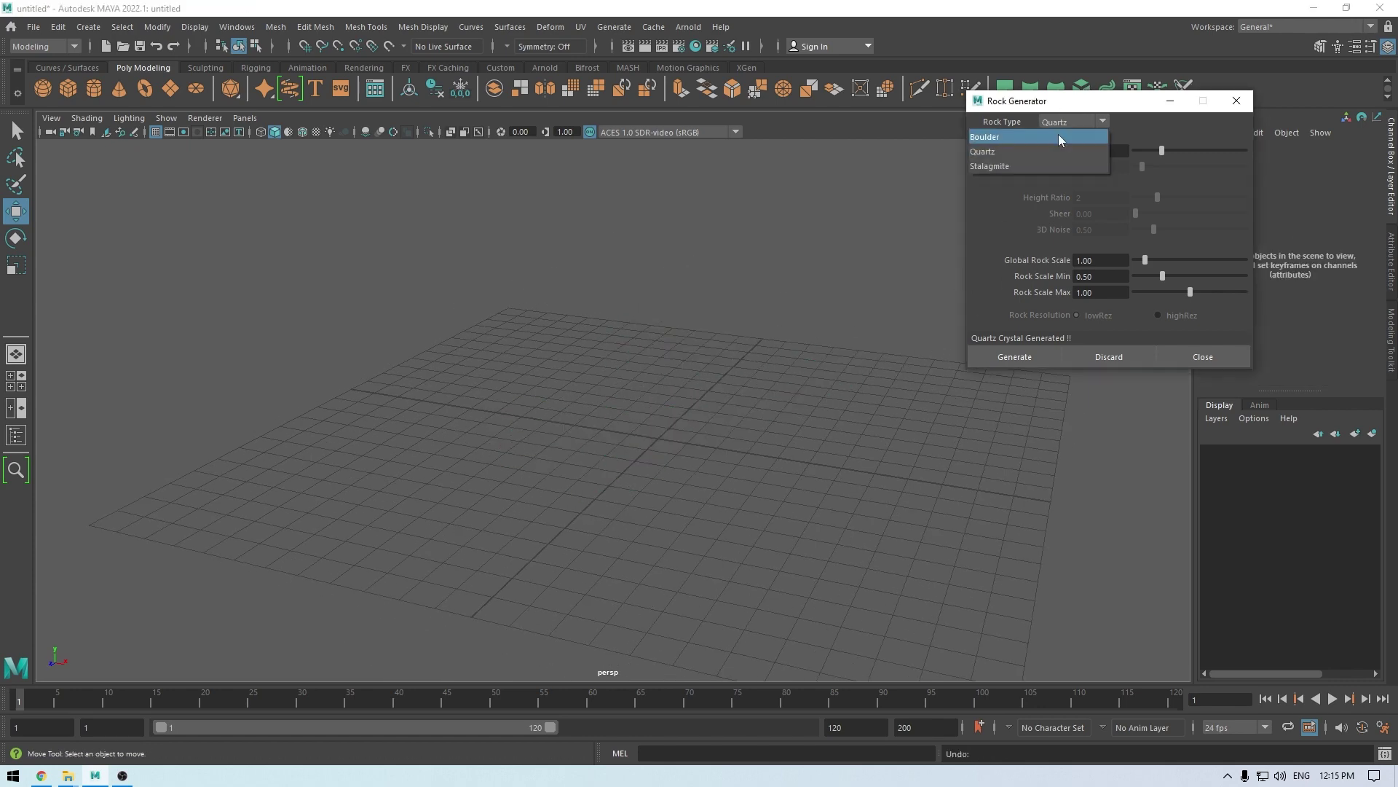
Step: Set Boulder type, 3 rocks, Distribution Radius 5, Rock Scale Min 1 and Max 2
click(1059, 135)
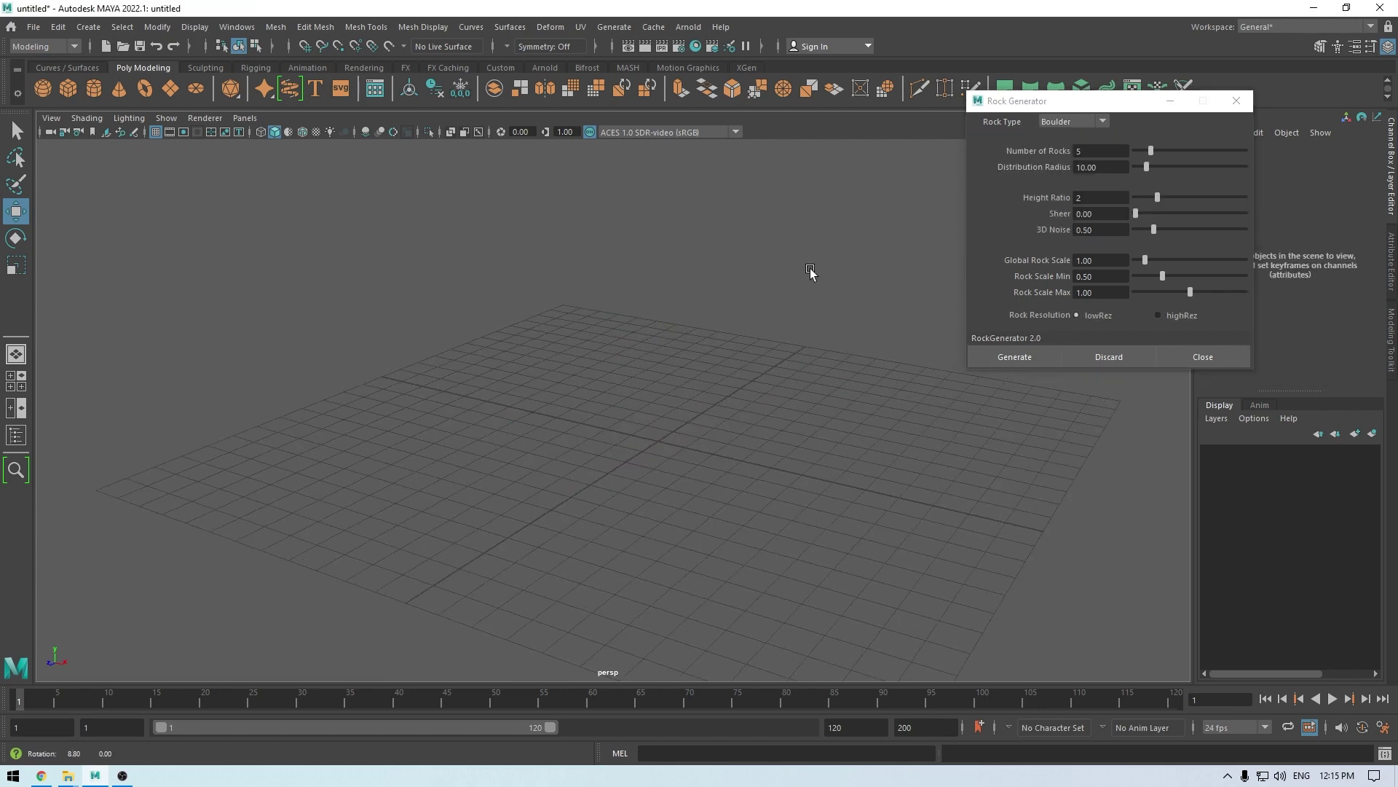
click(1116, 150)
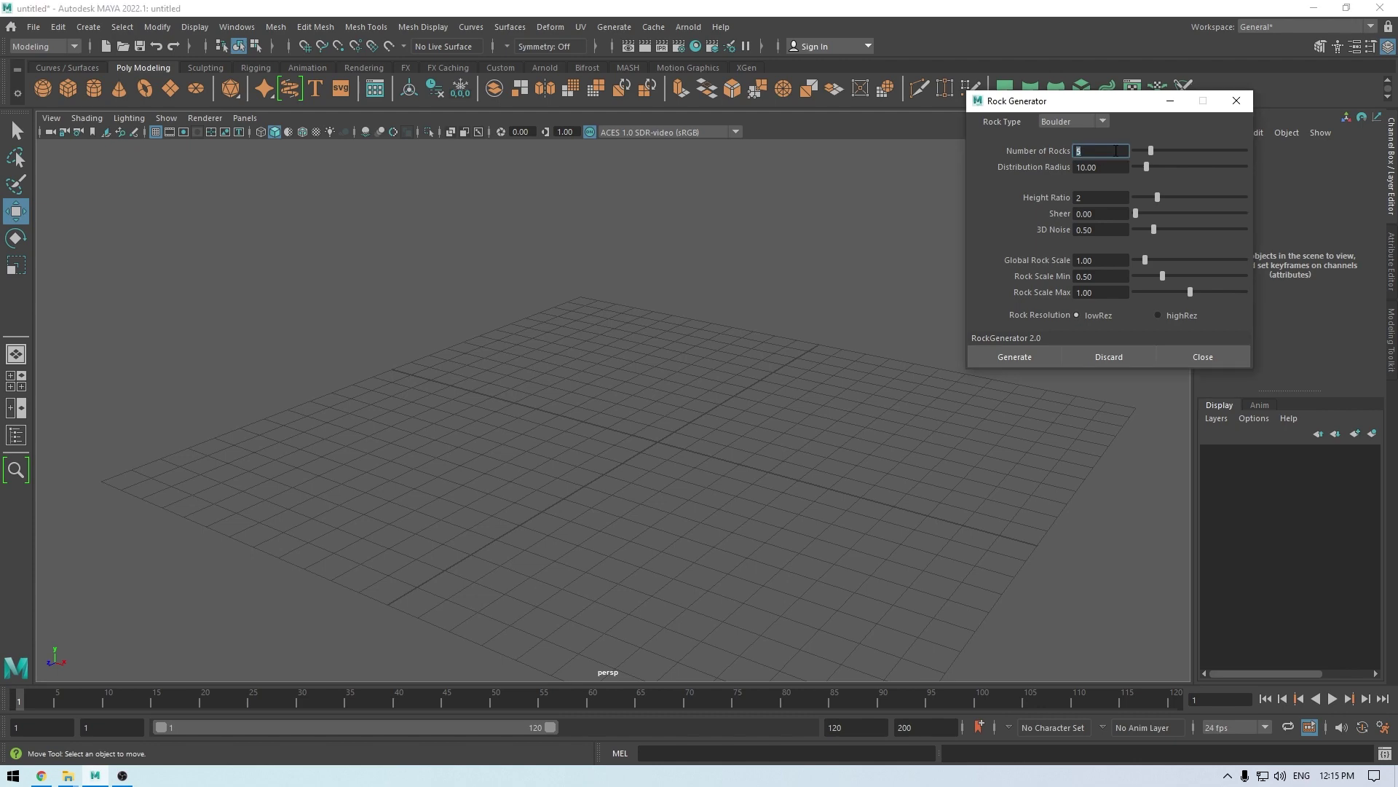
key(Return)
click(1114, 167)
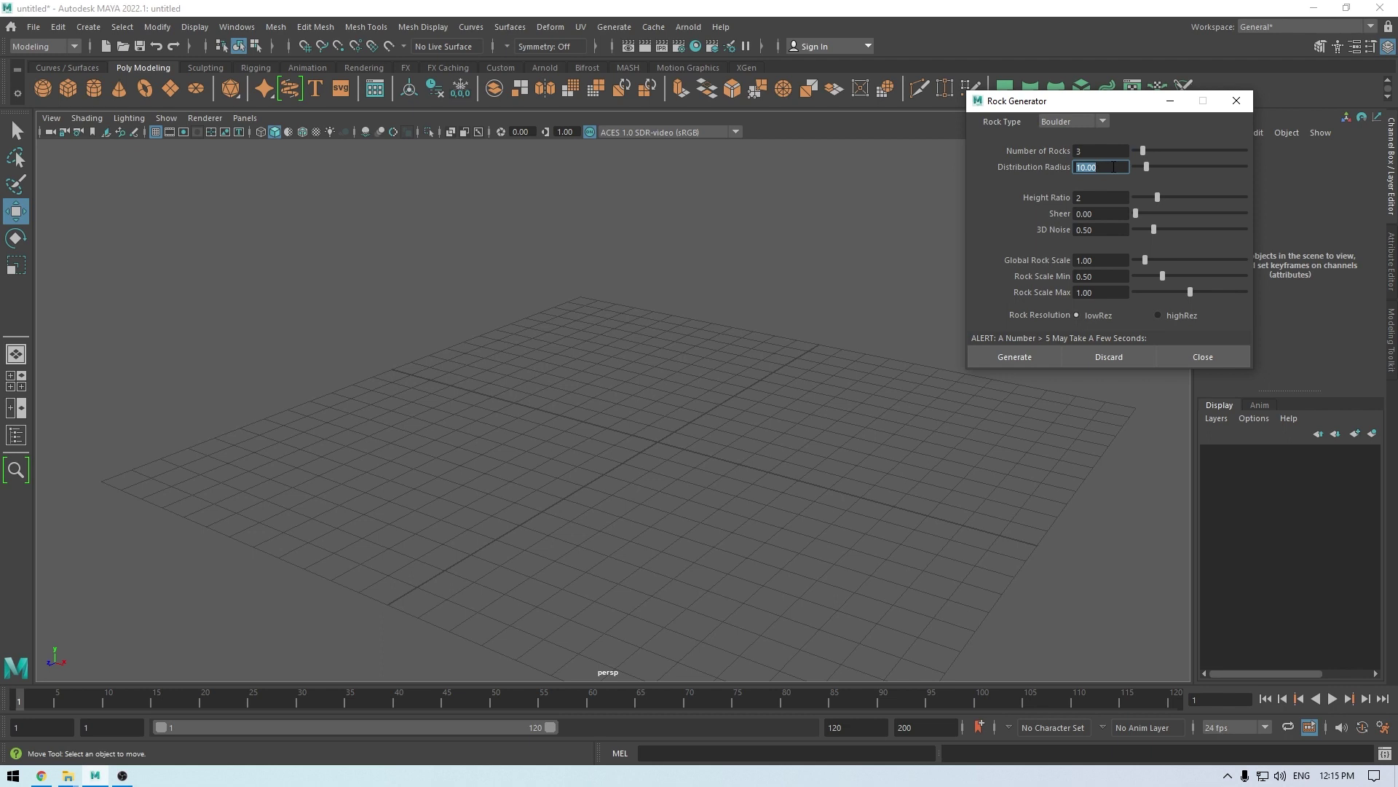
text(5)
key(Return)
click(1118, 277)
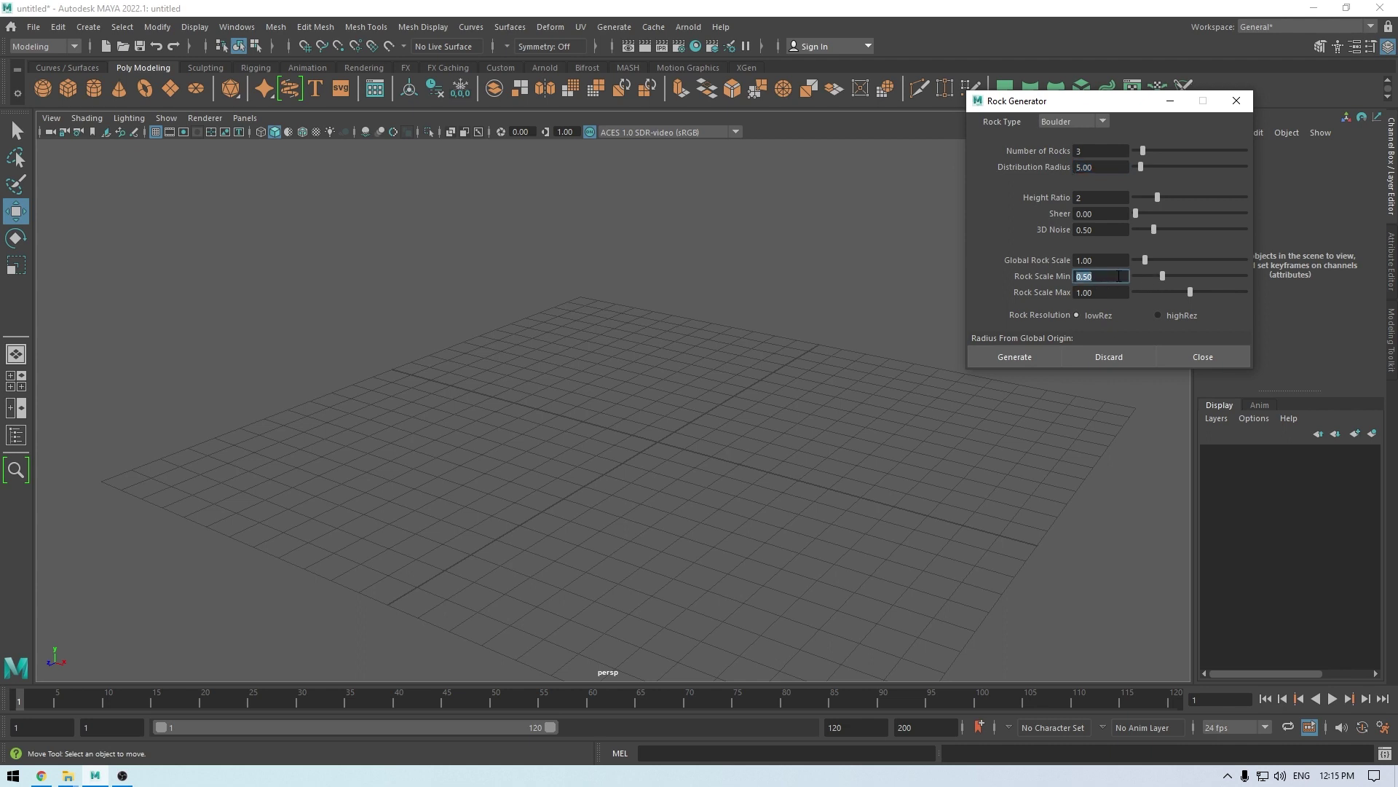
text(1)
key(Return)
click(1094, 293)
text(2)
key(Return)
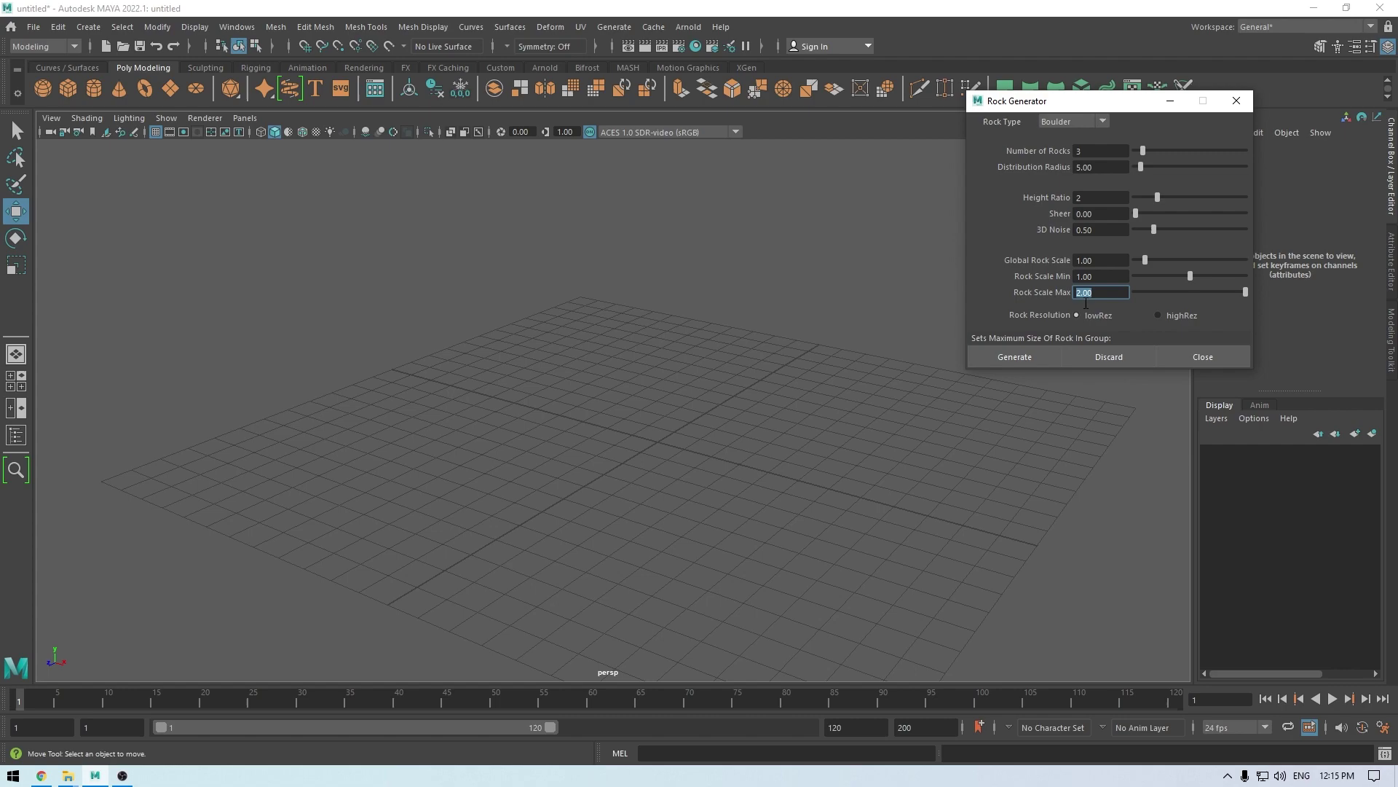
Step: Generate the three boulders and orbit the view to inspect them
click(1015, 356)
scroll(740, 437, down, 3)
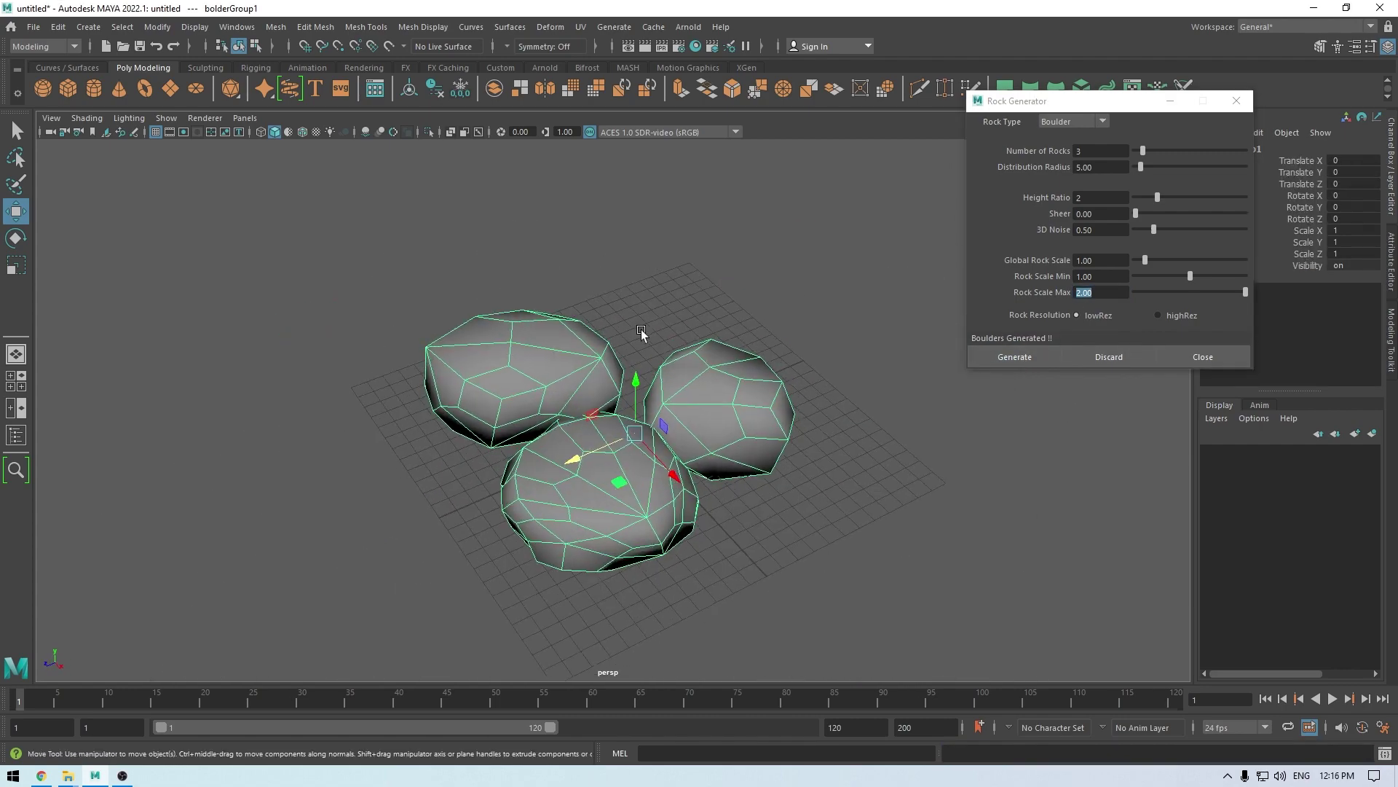
click(641, 331)
alt+drag(641, 331, 684, 381)
click(756, 466)
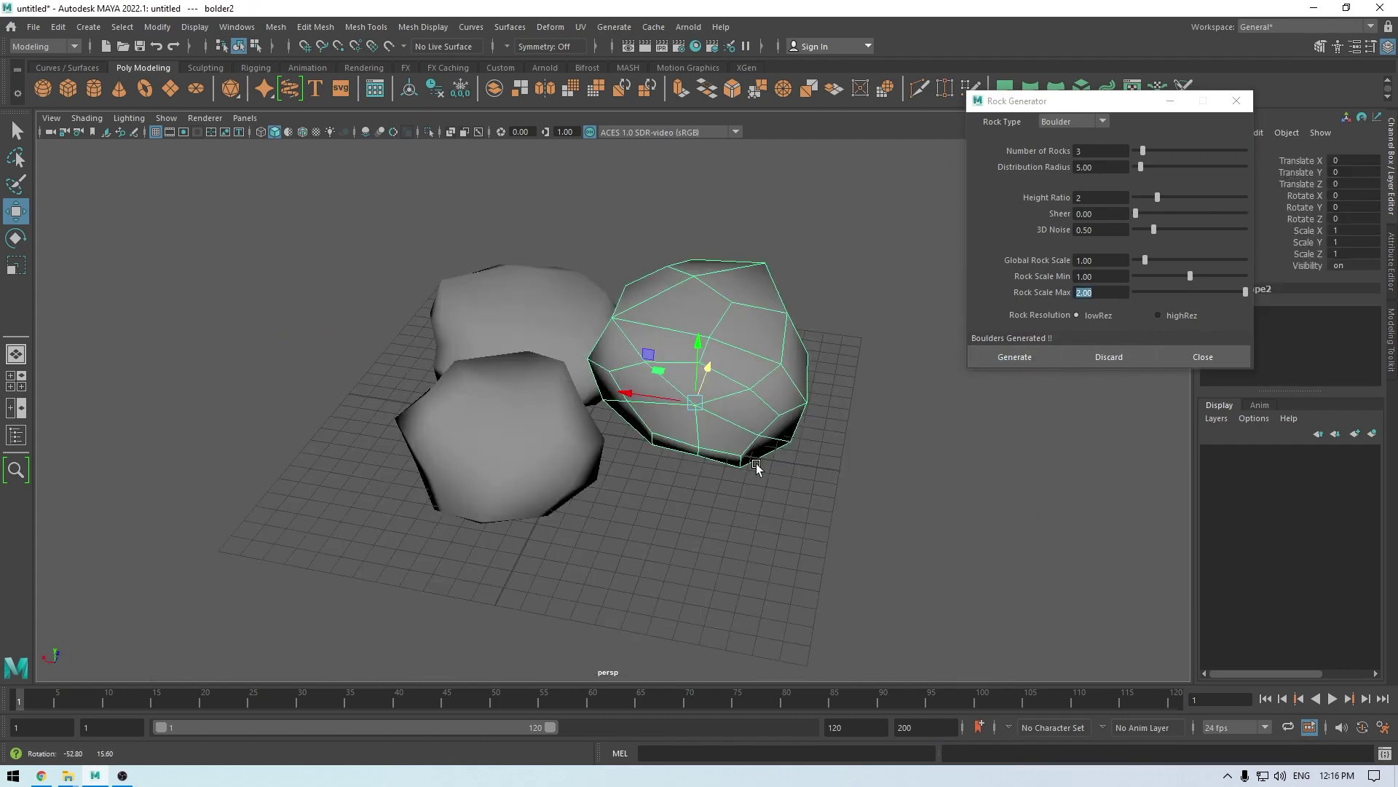
mouse_move(757, 467)
alt+mouse_down()
mouse_move(687, 375)
mouse_move(641, 365)
mouse_move(624, 390)
mouse_move(868, 492)
mouse_move(776, 474)
alt+mouse_up()
click(868, 493)
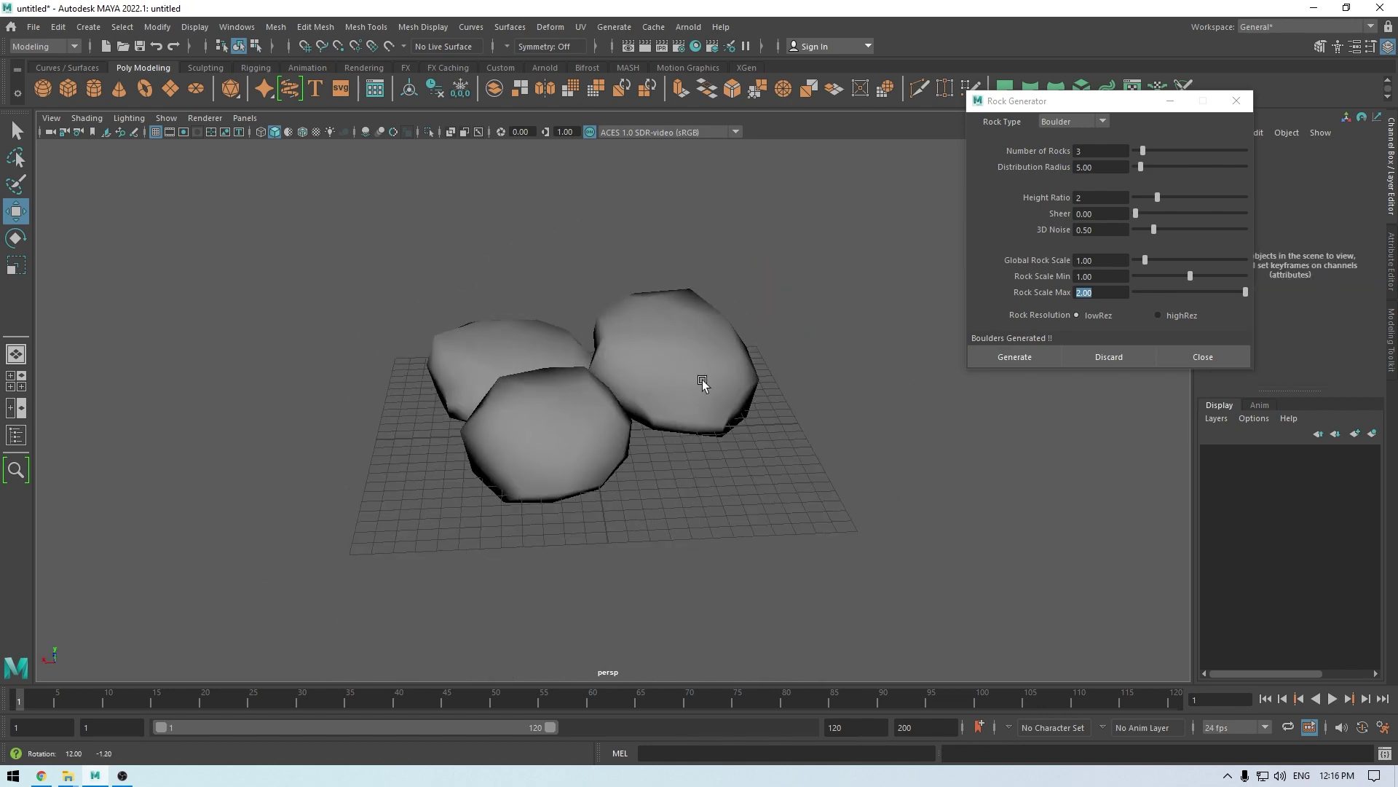
scroll(728, 422, up, 5)
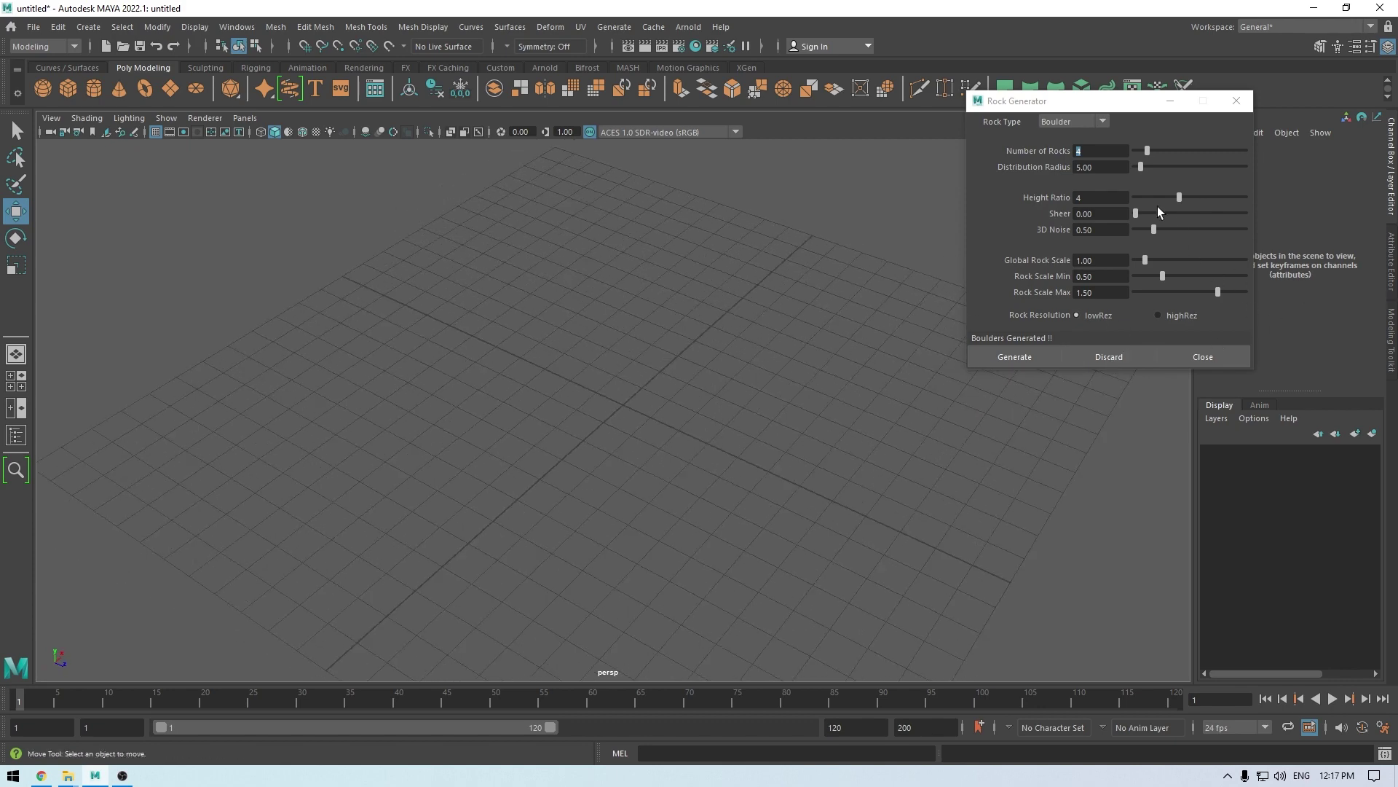
Step: Raise Height Ratio to 6 and regenerate three tall boulders
drag(1179, 201, 1185, 201)
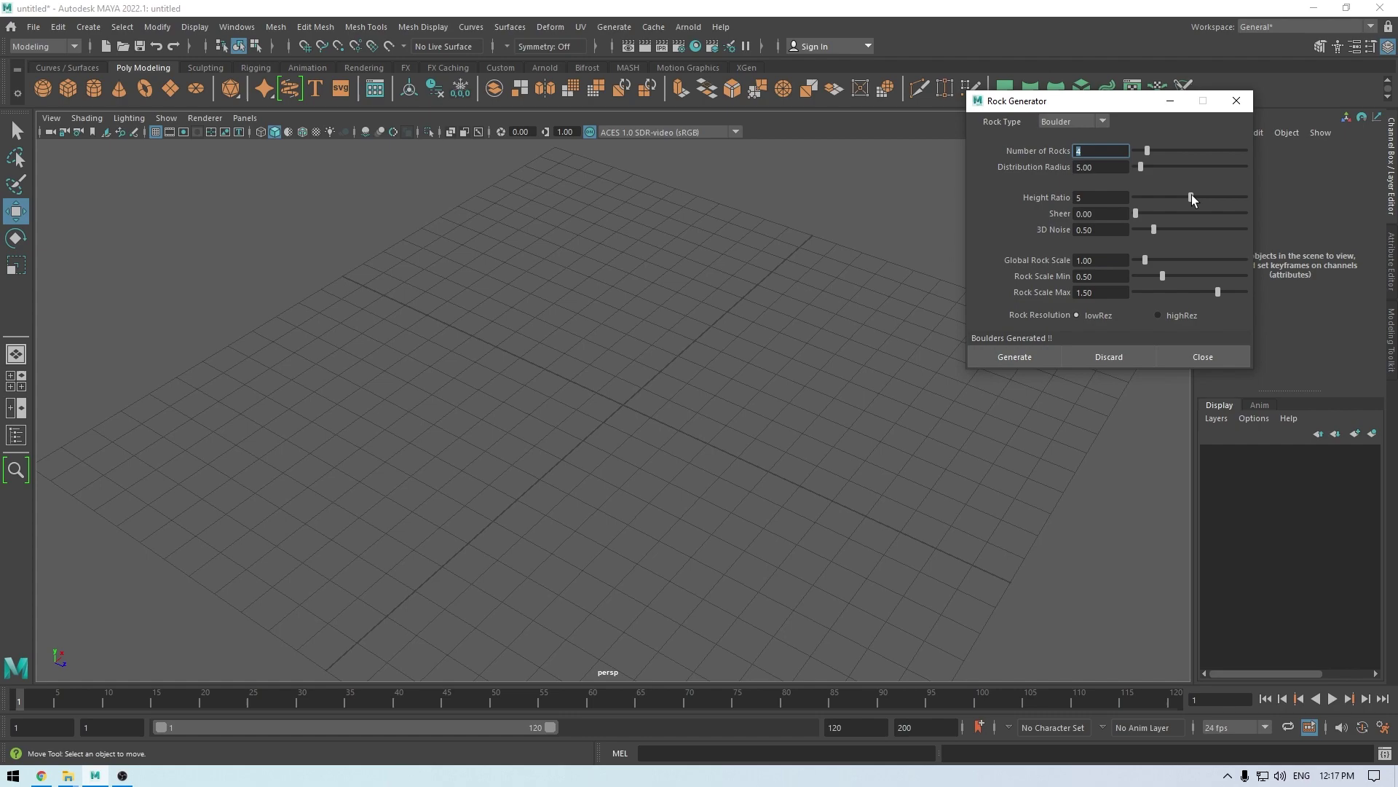
click(1020, 356)
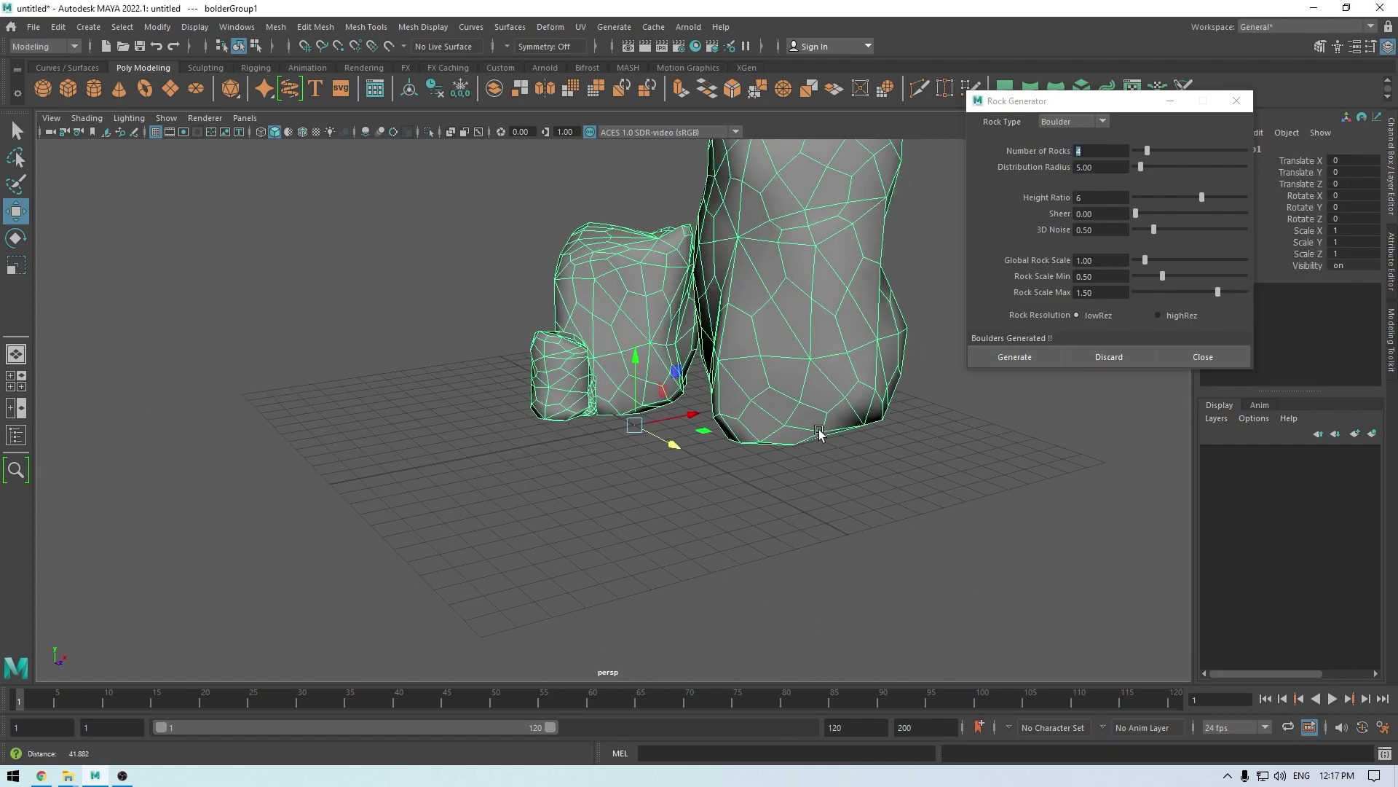
click(863, 304)
alt+drag(863, 305, 736, 452)
Step: Close the Rock Generator and shift the smallest rock along Z and X
click(1203, 357)
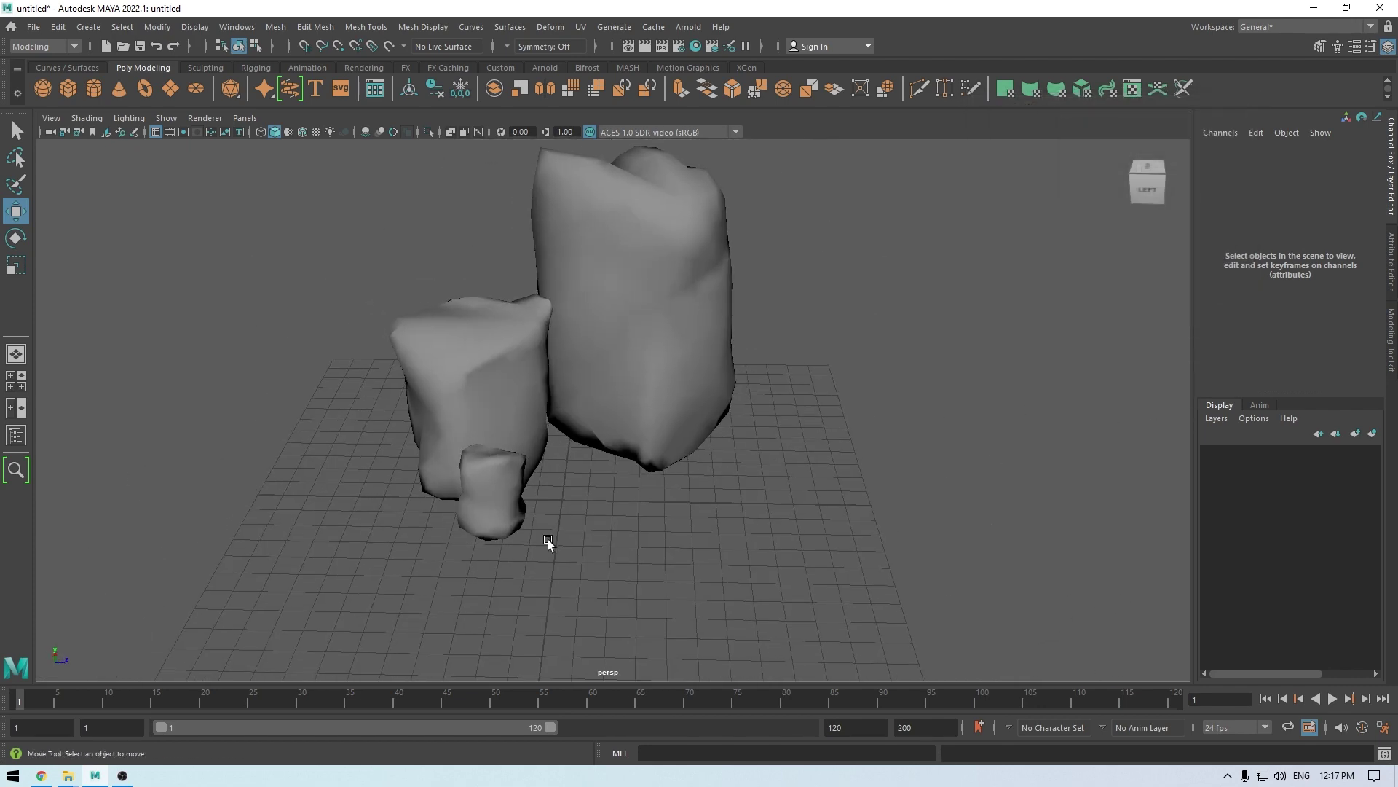
click(509, 503)
alt+drag(625, 557, 624, 504)
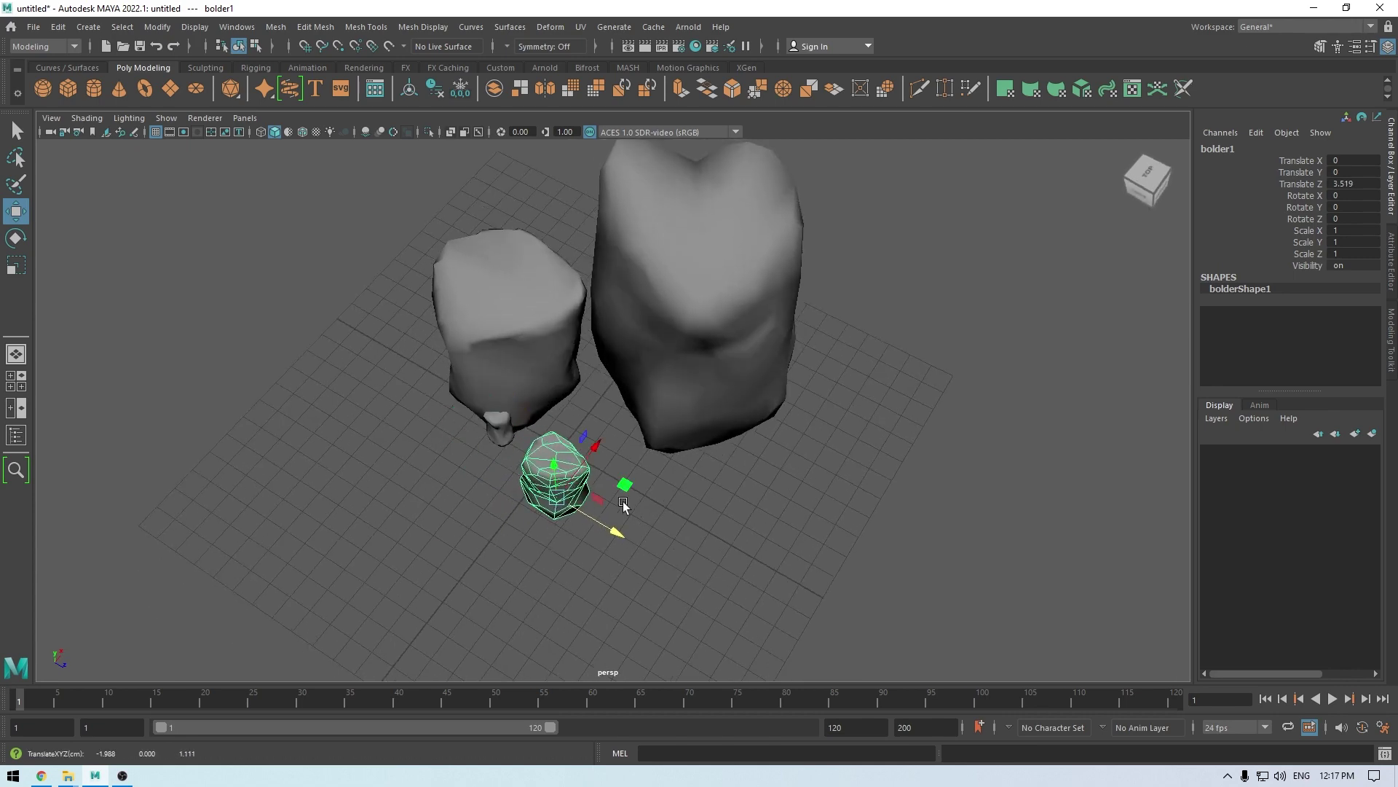
drag(594, 448, 638, 408)
alt+drag(638, 408, 620, 530)
Step: In front view, rotate the other small rock about 90° onto its side and set it on the ground
click(510, 400)
key(space)
scroll(755, 568, up, 3)
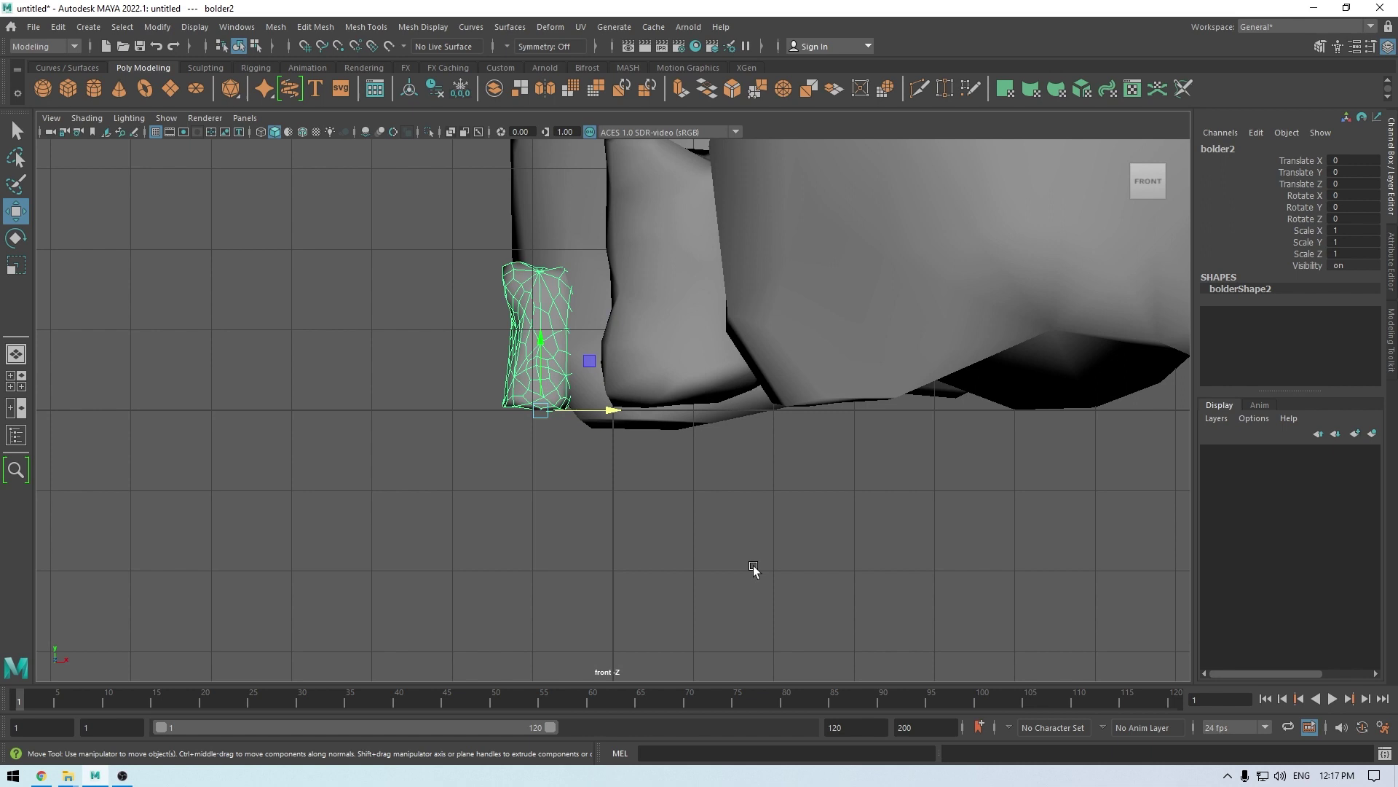
key(e)
drag(483, 367, 443, 490)
key(w)
drag(537, 336, 536, 297)
key(e)
drag(555, 437, 563, 442)
key(w)
drag(537, 301, 537, 312)
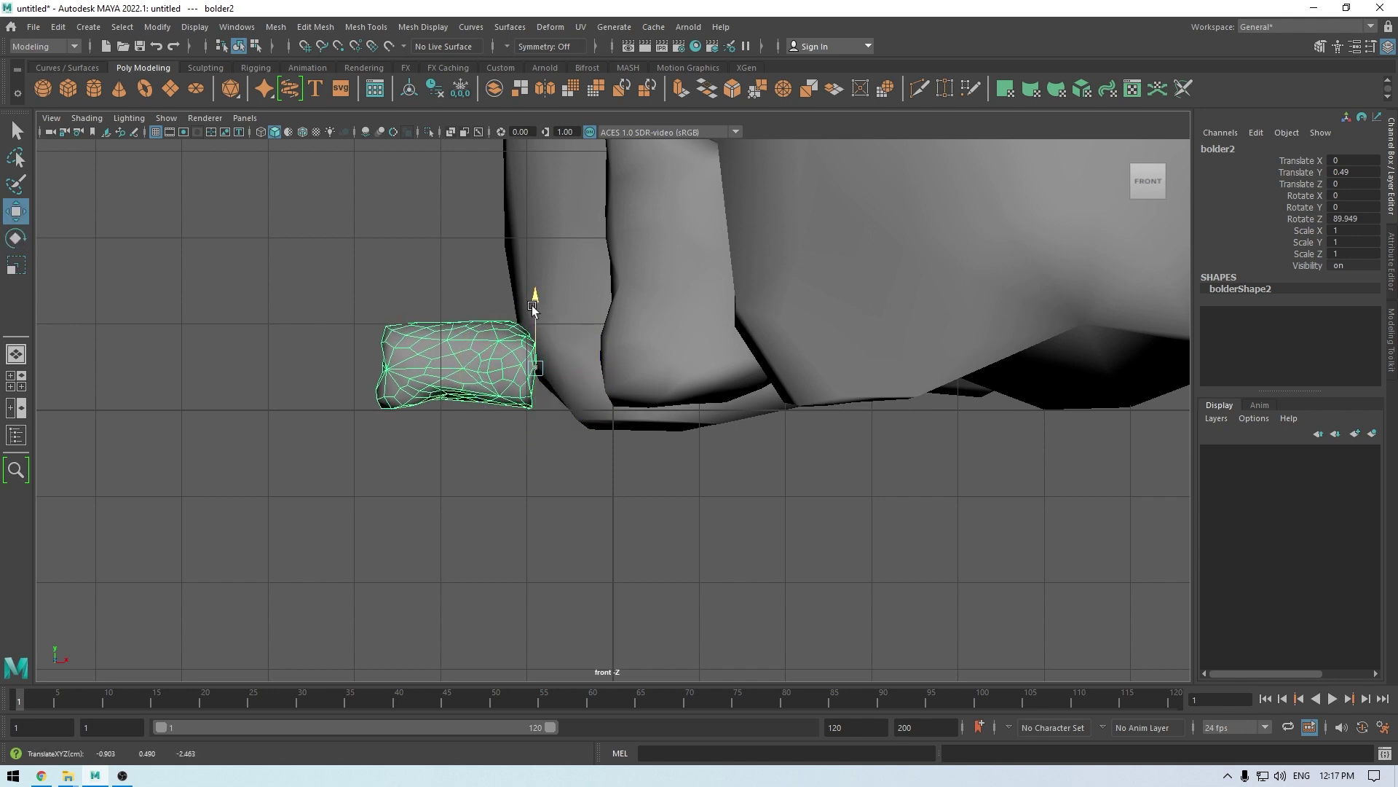
key(space)
key(space)
Step: Tip bolder2 further to 119.589° on X and slide it to the tall rocks' base
key(e)
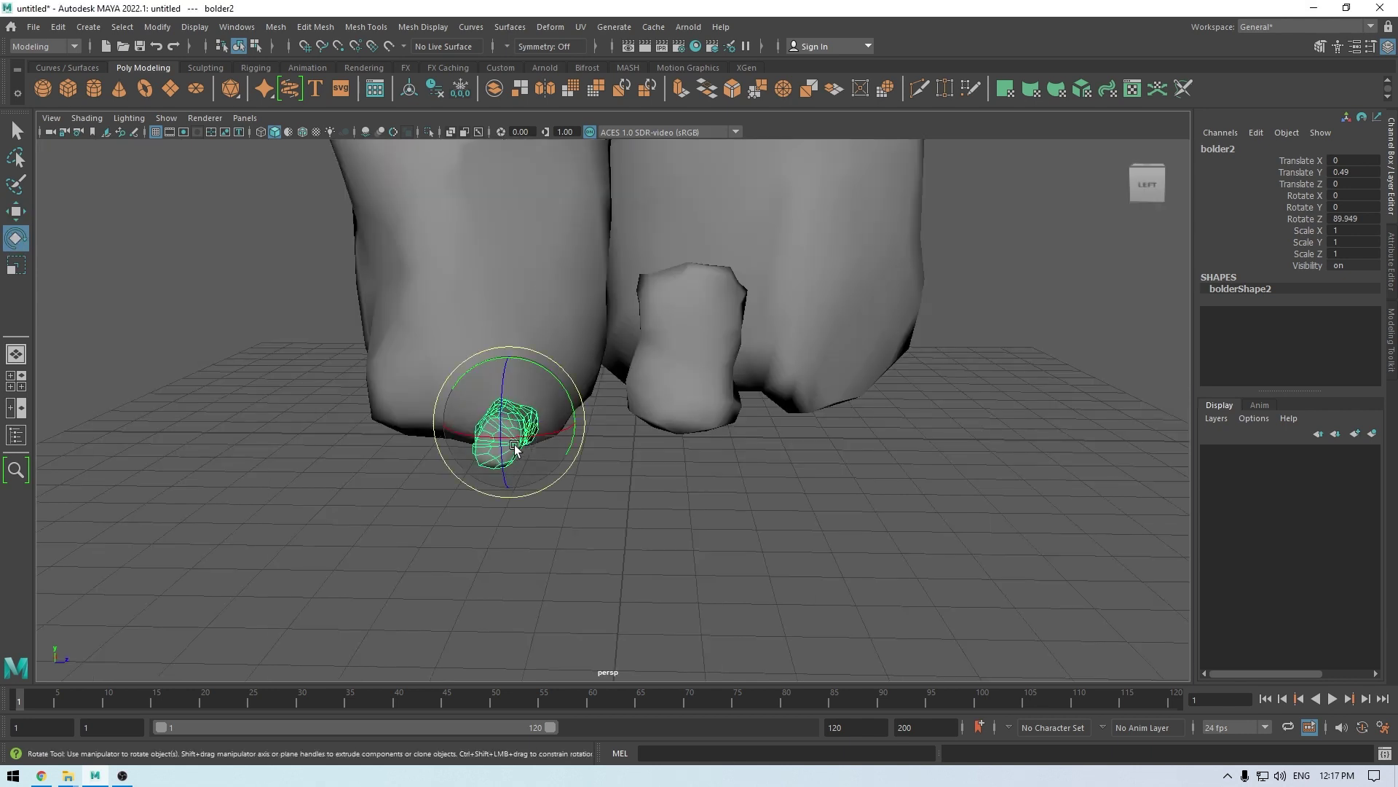
drag(515, 448, 621, 428)
key(w)
alt+drag(615, 365, 576, 467)
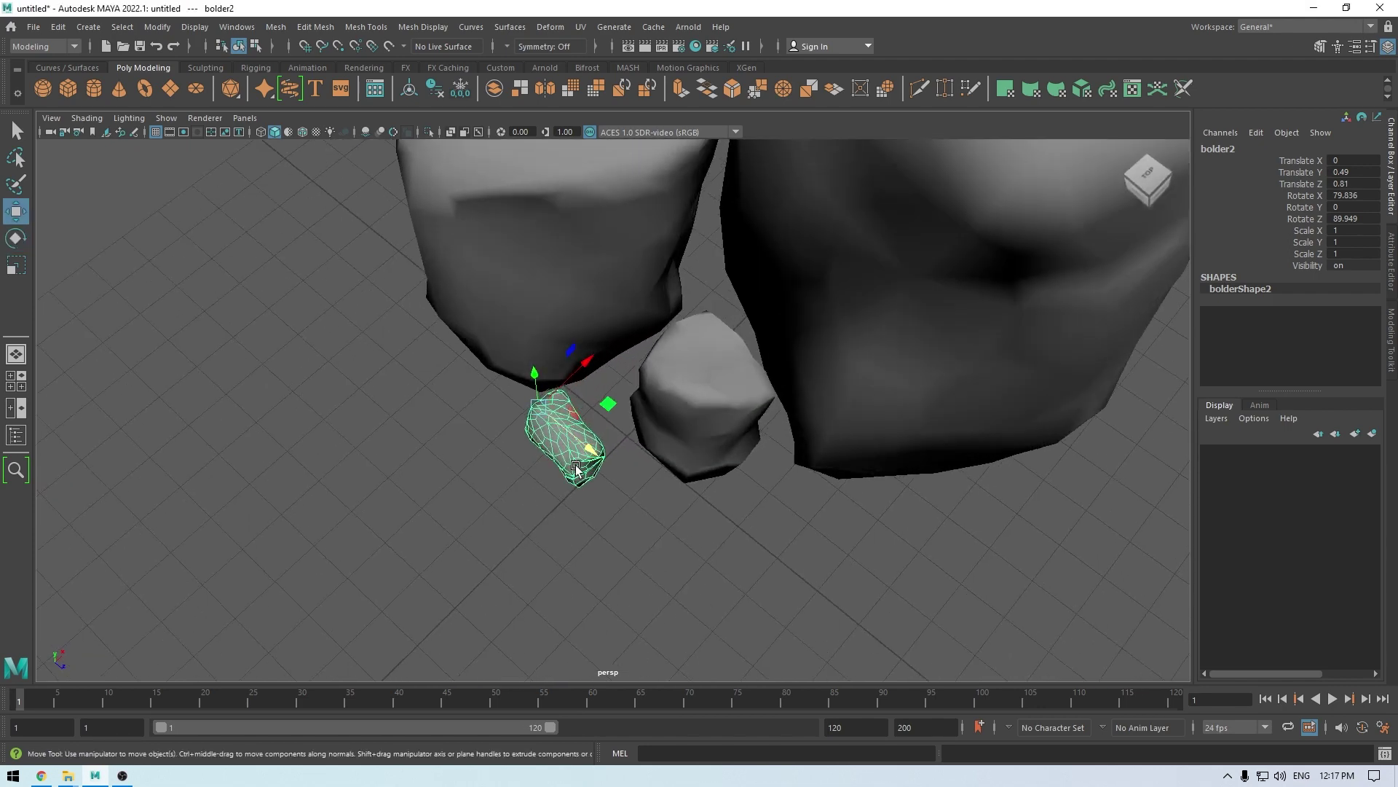
key(e)
right_drag(578, 440, 555, 522)
alt+drag(555, 521, 605, 469)
key(w)
click(719, 521)
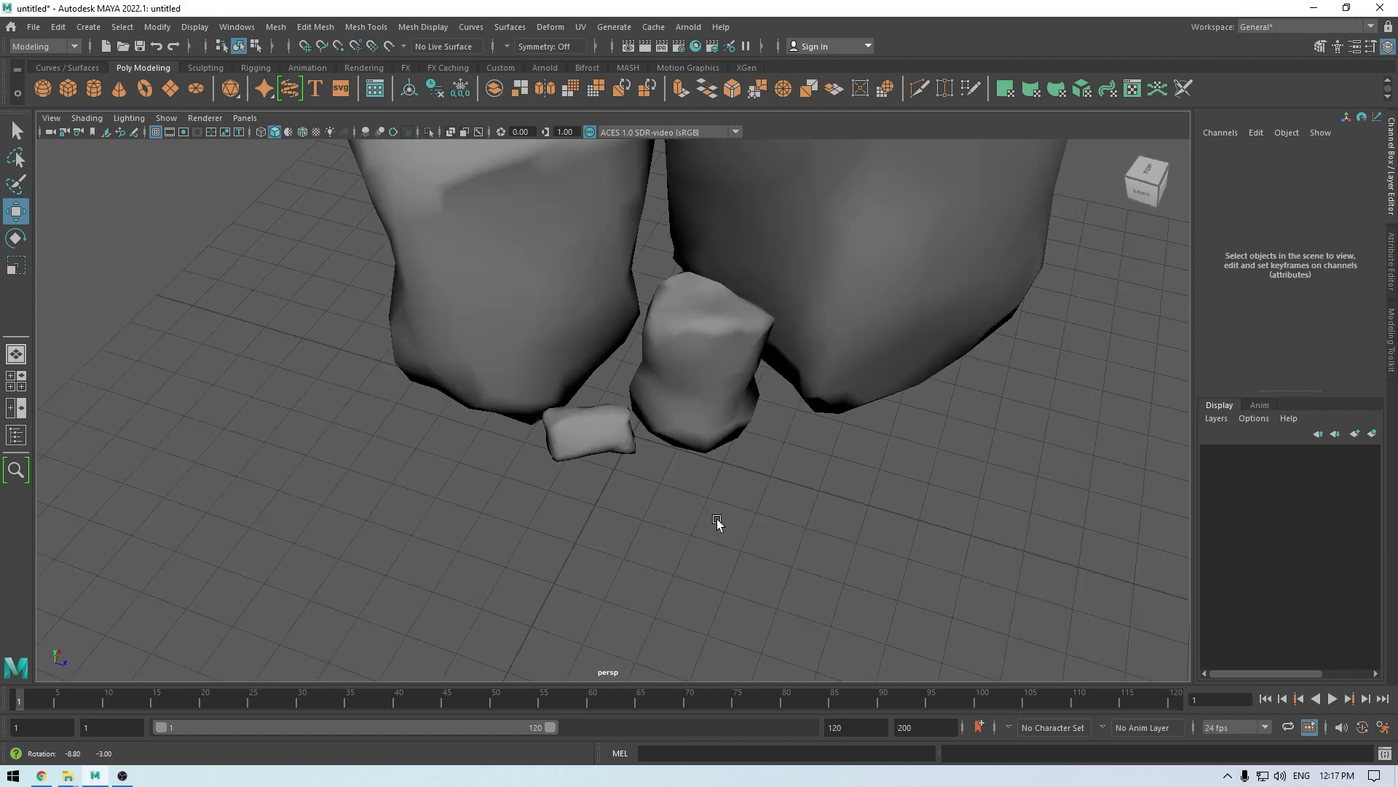
alt+drag(718, 521, 634, 557)
alt+drag(874, 523, 753, 526)
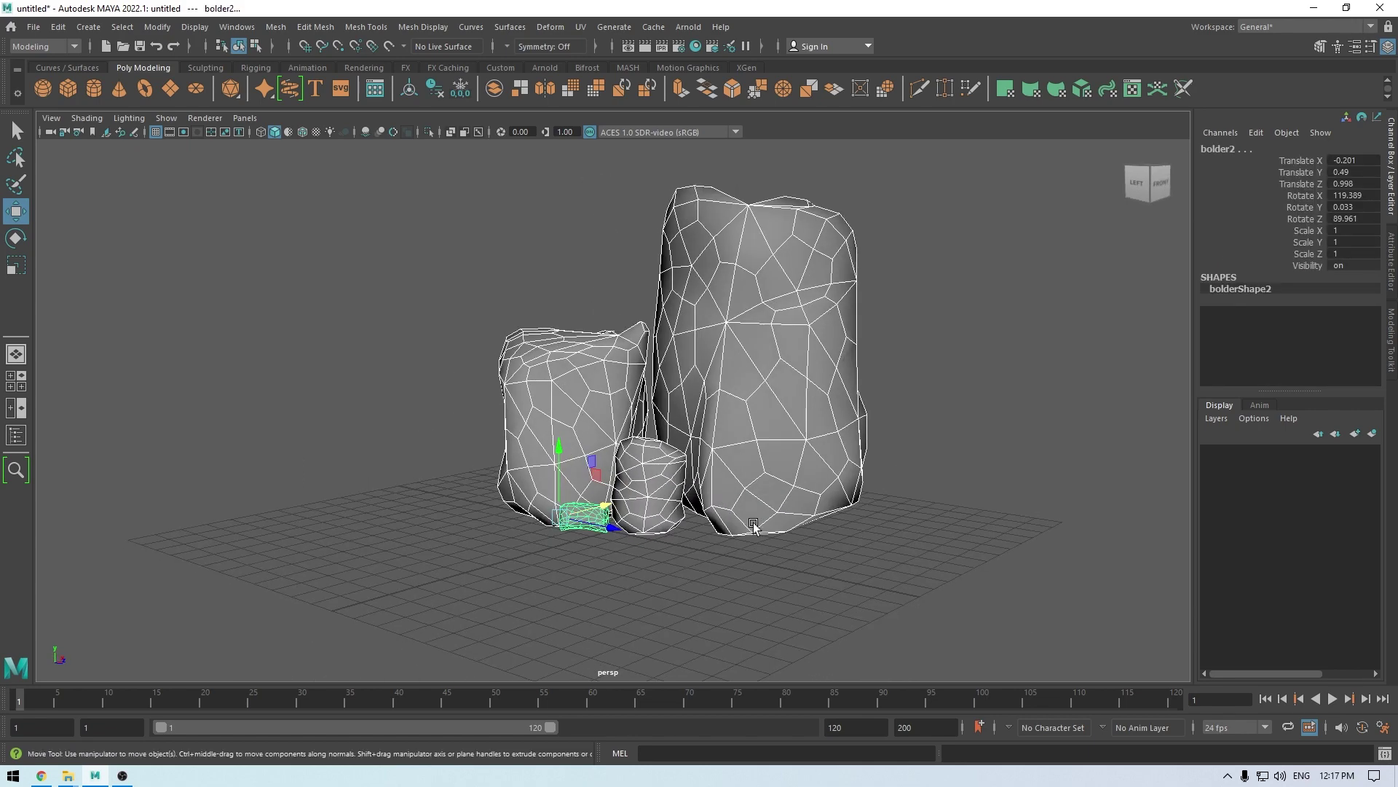
Step: Delete non-deformer history from the selected rocks
click(58, 27)
mouse_move(142, 205)
click(332, 216)
Step: Start exporting the selected rocks and create a new Desktop folder named Rocks Stylized
click(34, 26)
click(88, 220)
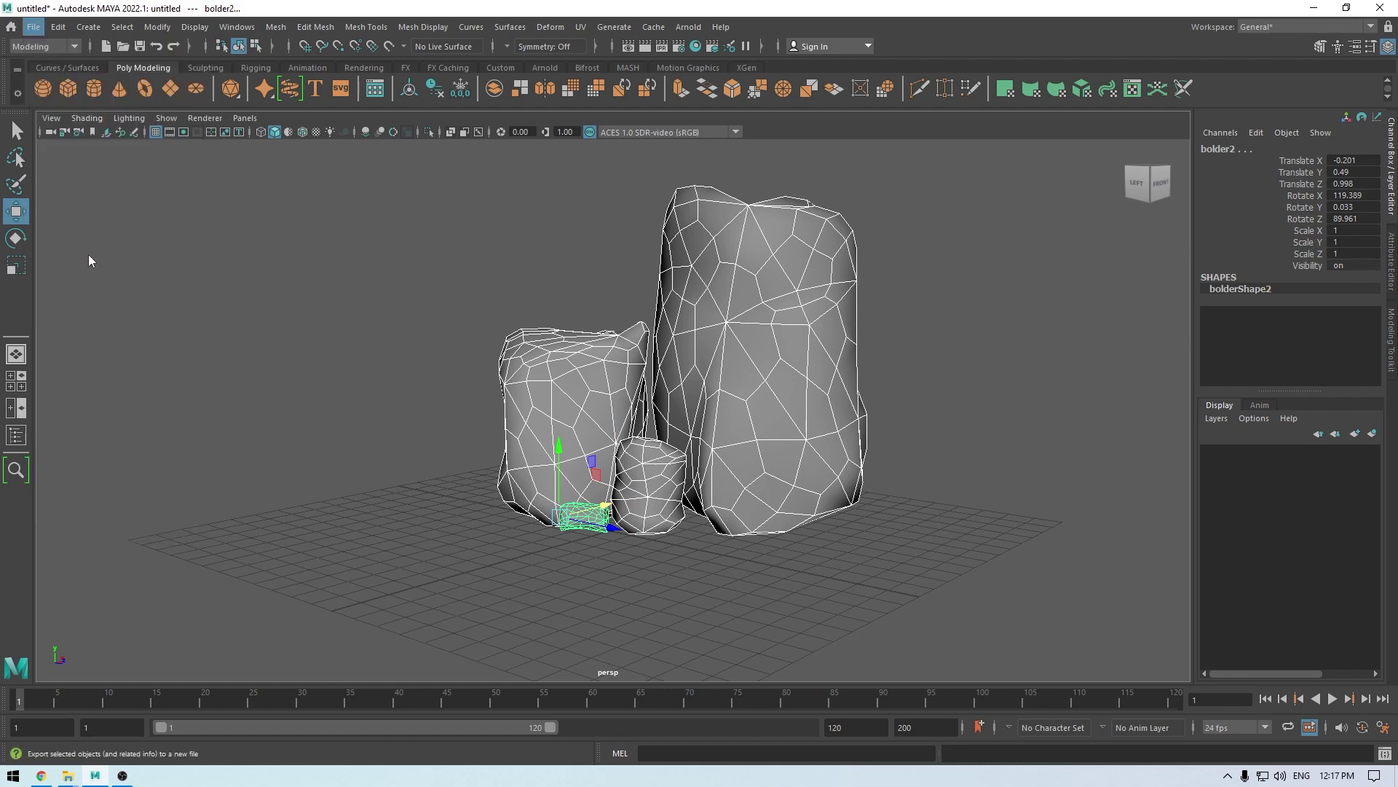
click(167, 230)
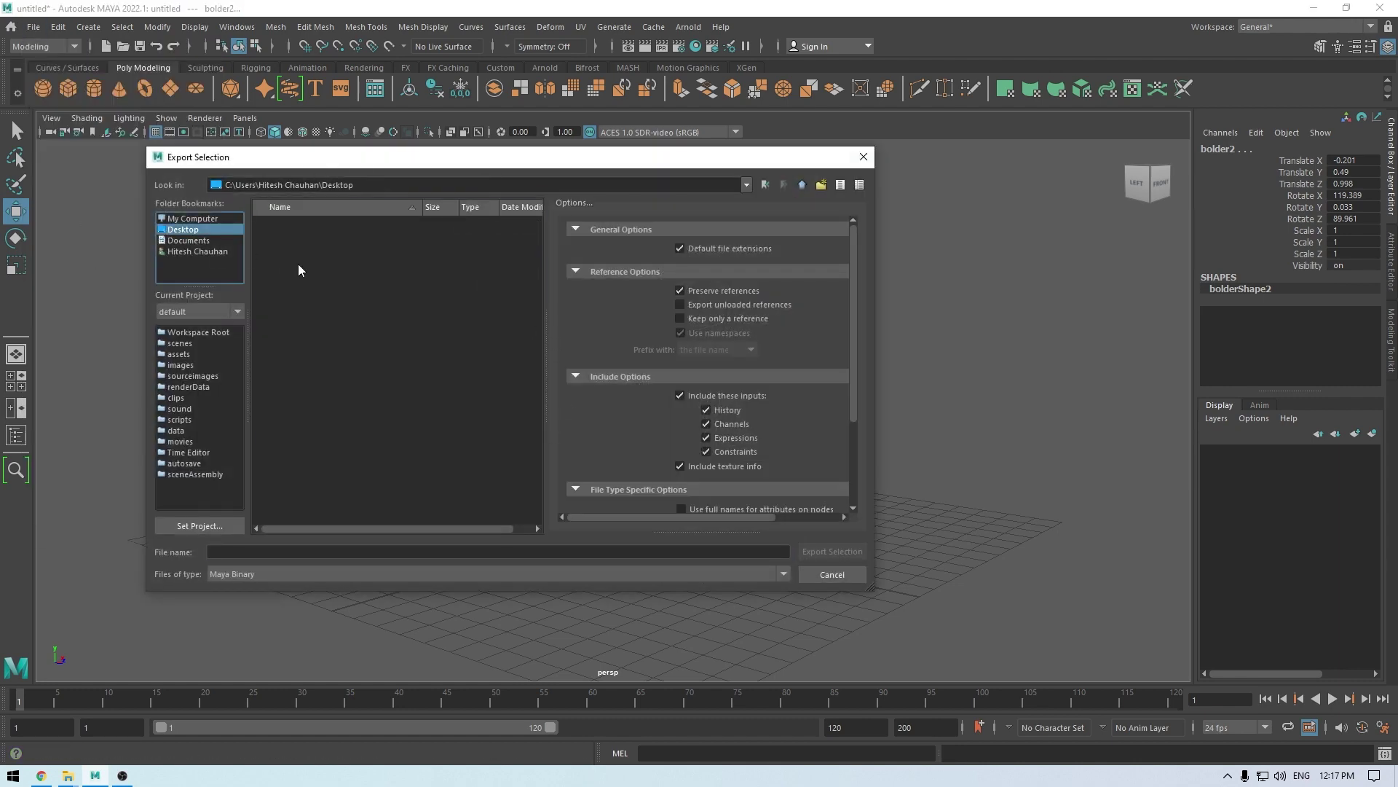
right_click(313, 265)
click(321, 287)
text(Rocks)
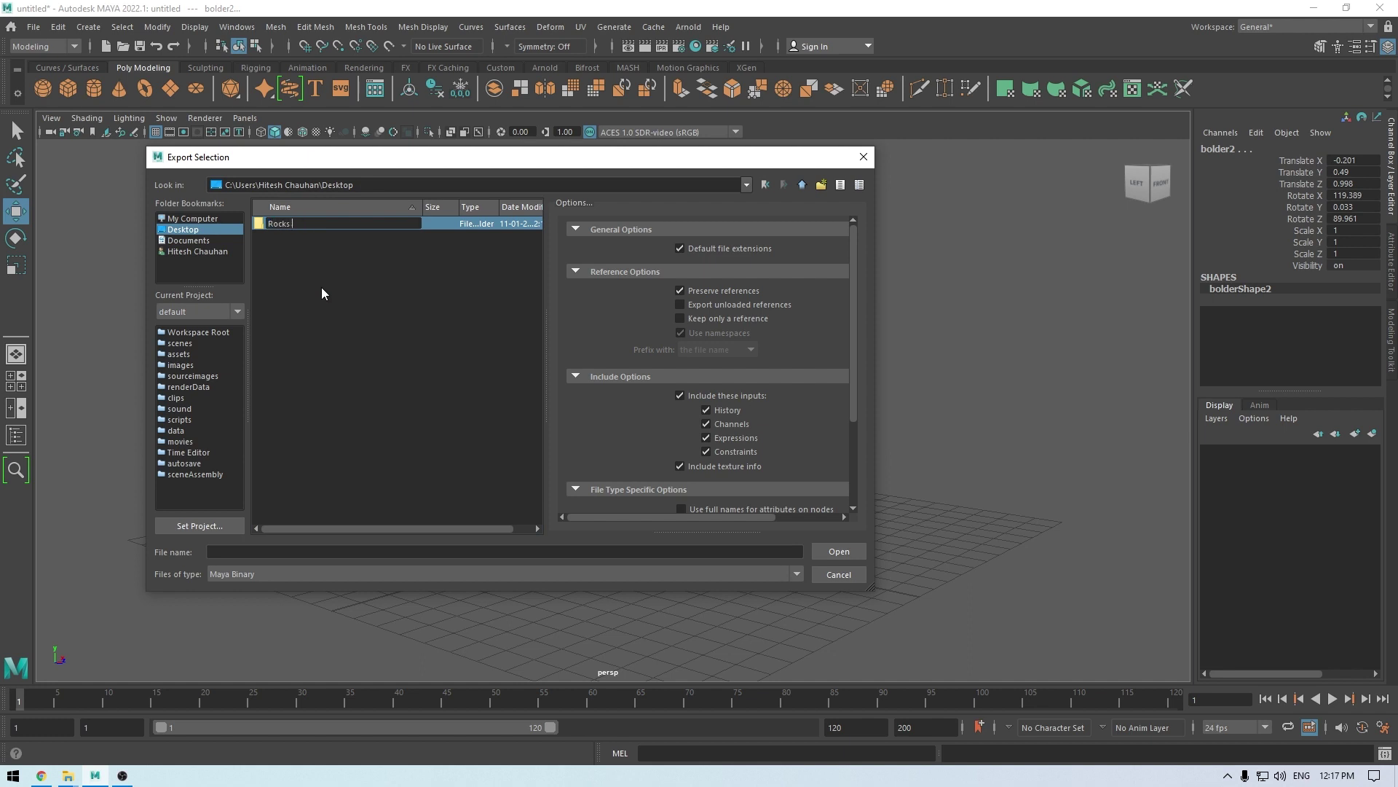
text( Stylized)
key(Return)
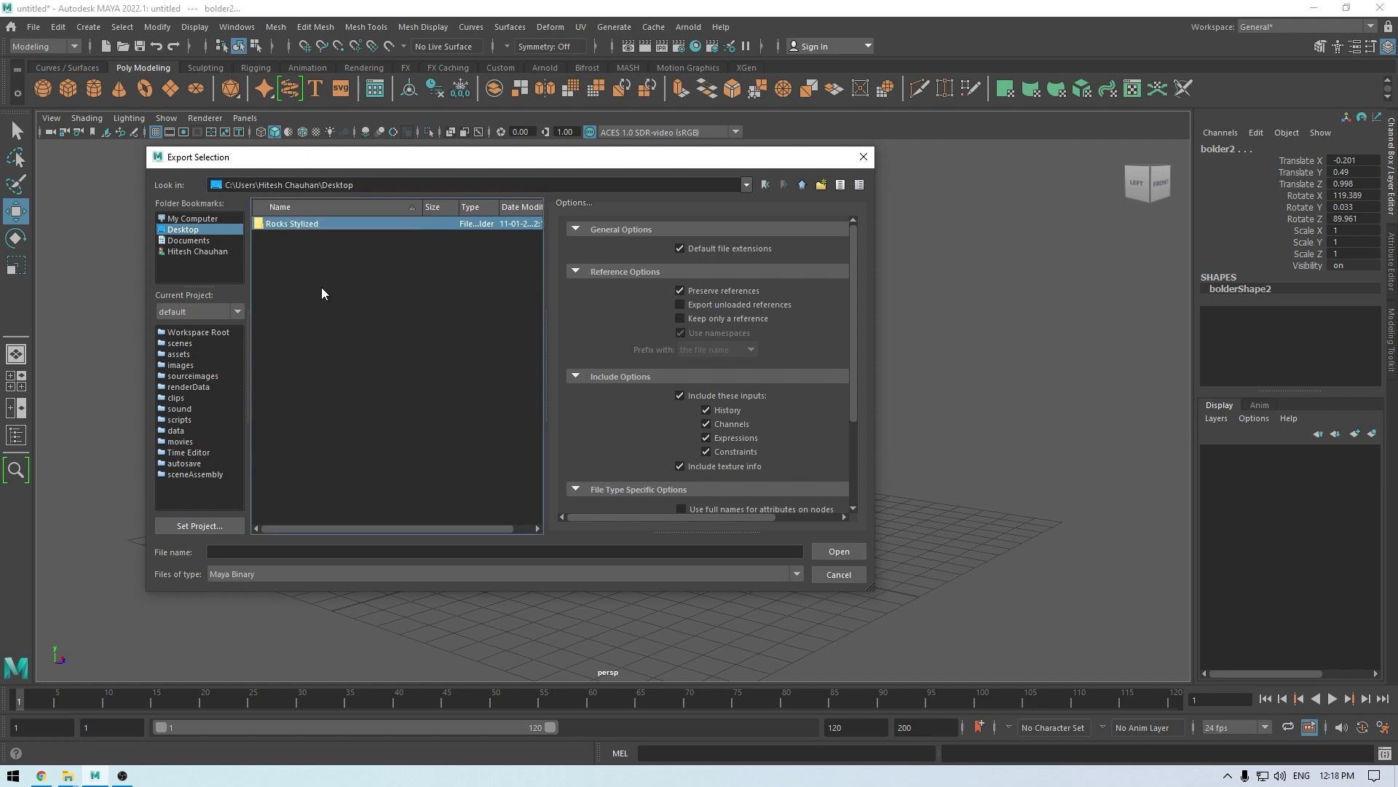
Step: Export the rocks as an OBJexport file named Stylized Rock into the Rocks Stylized folder
click(352, 574)
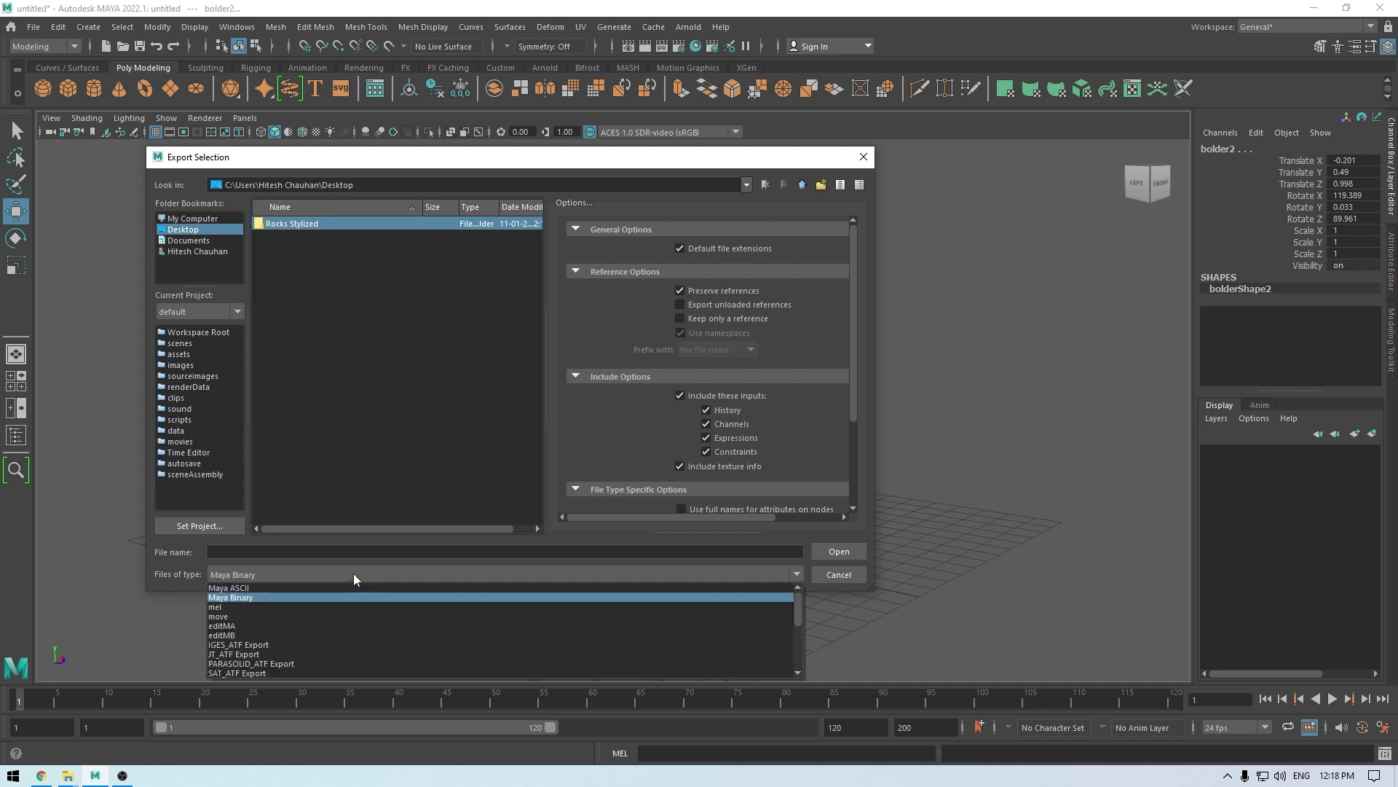
scroll(308, 632, down, 2)
scroll(260, 632, down, 2)
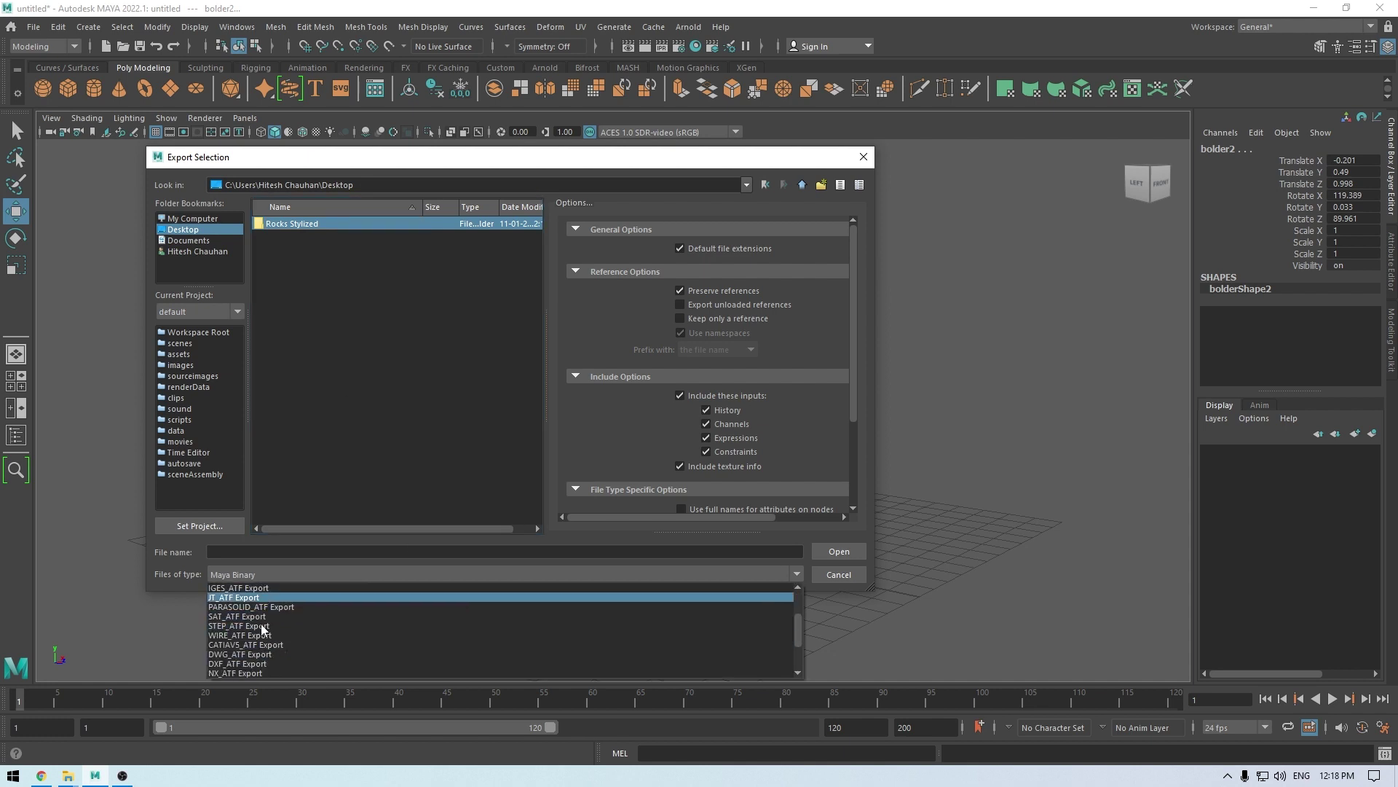
click(251, 654)
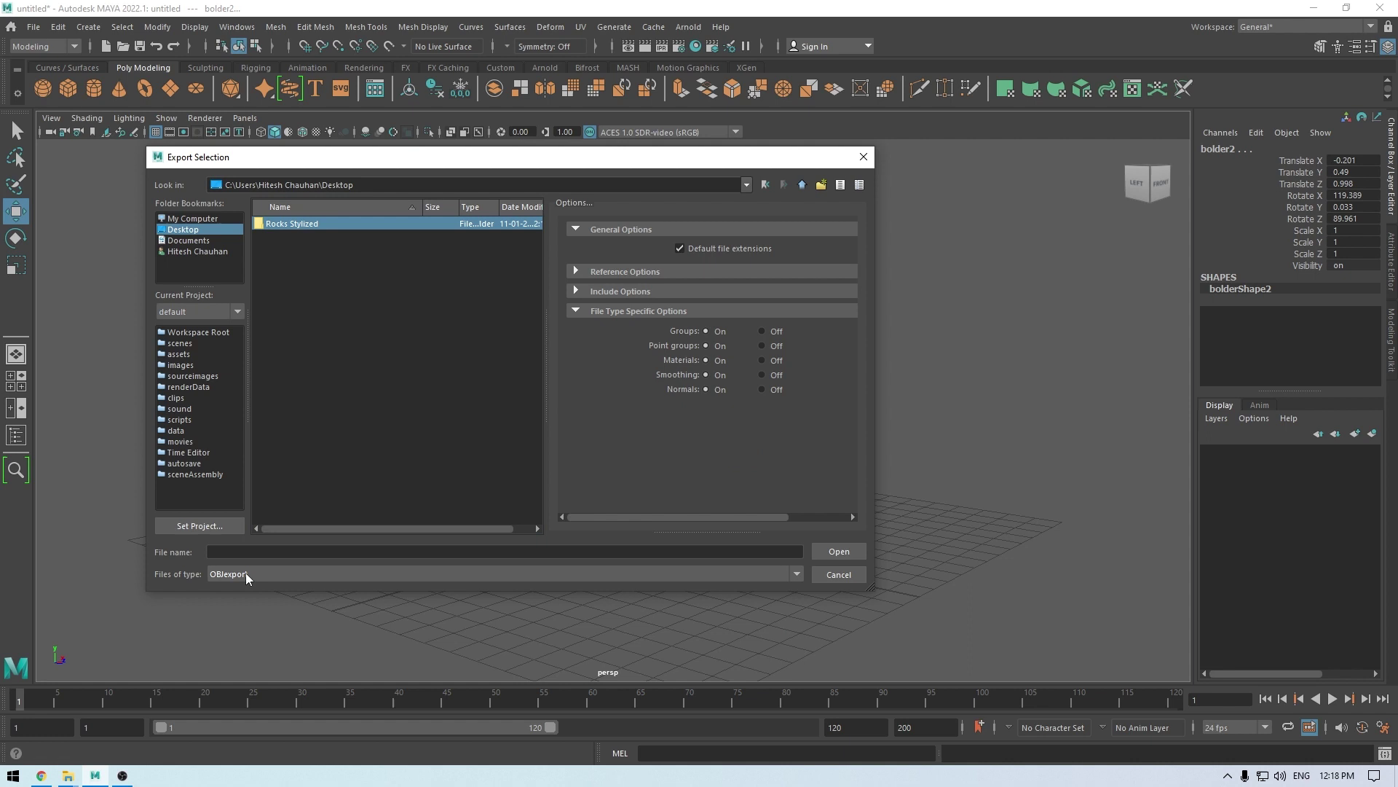
click(254, 552)
text(Stylized Rock)
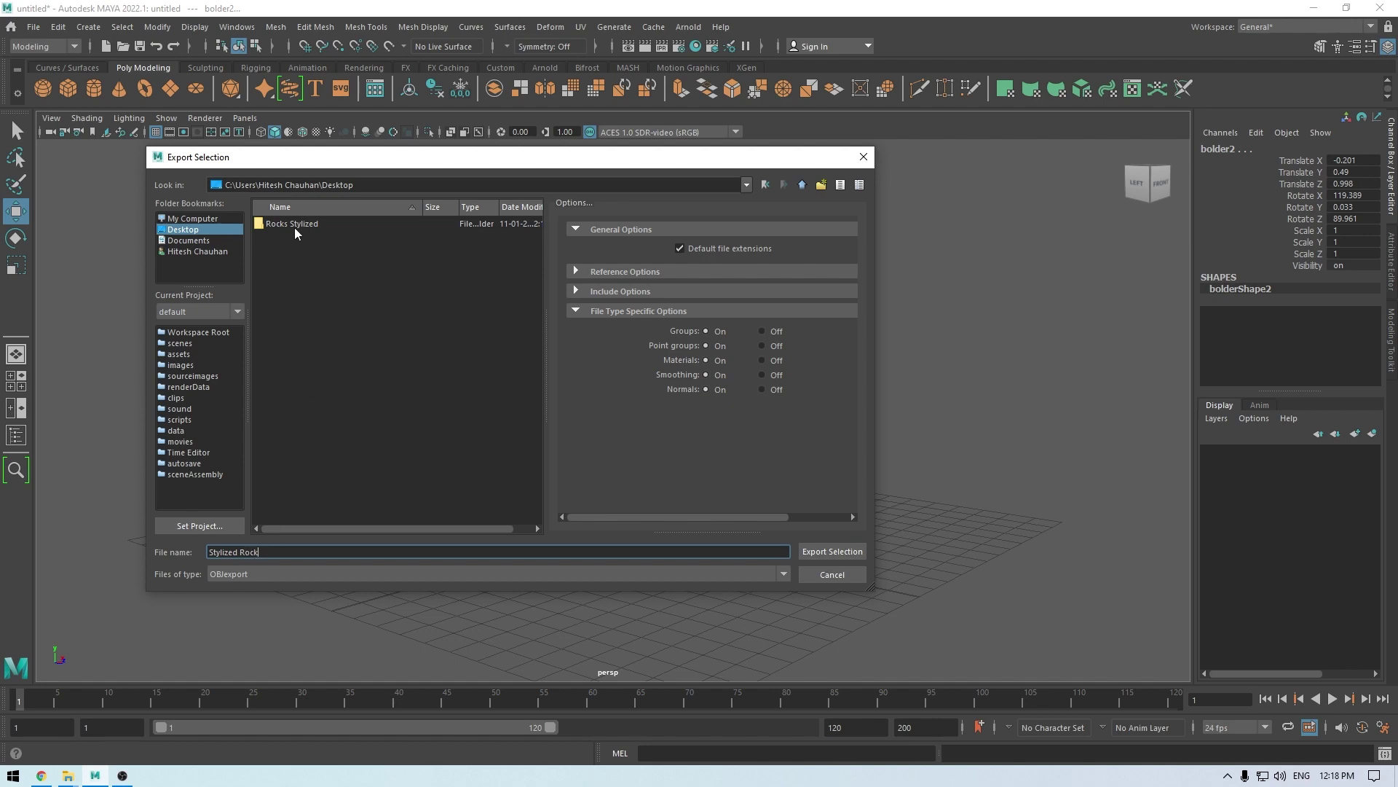
double_click(294, 226)
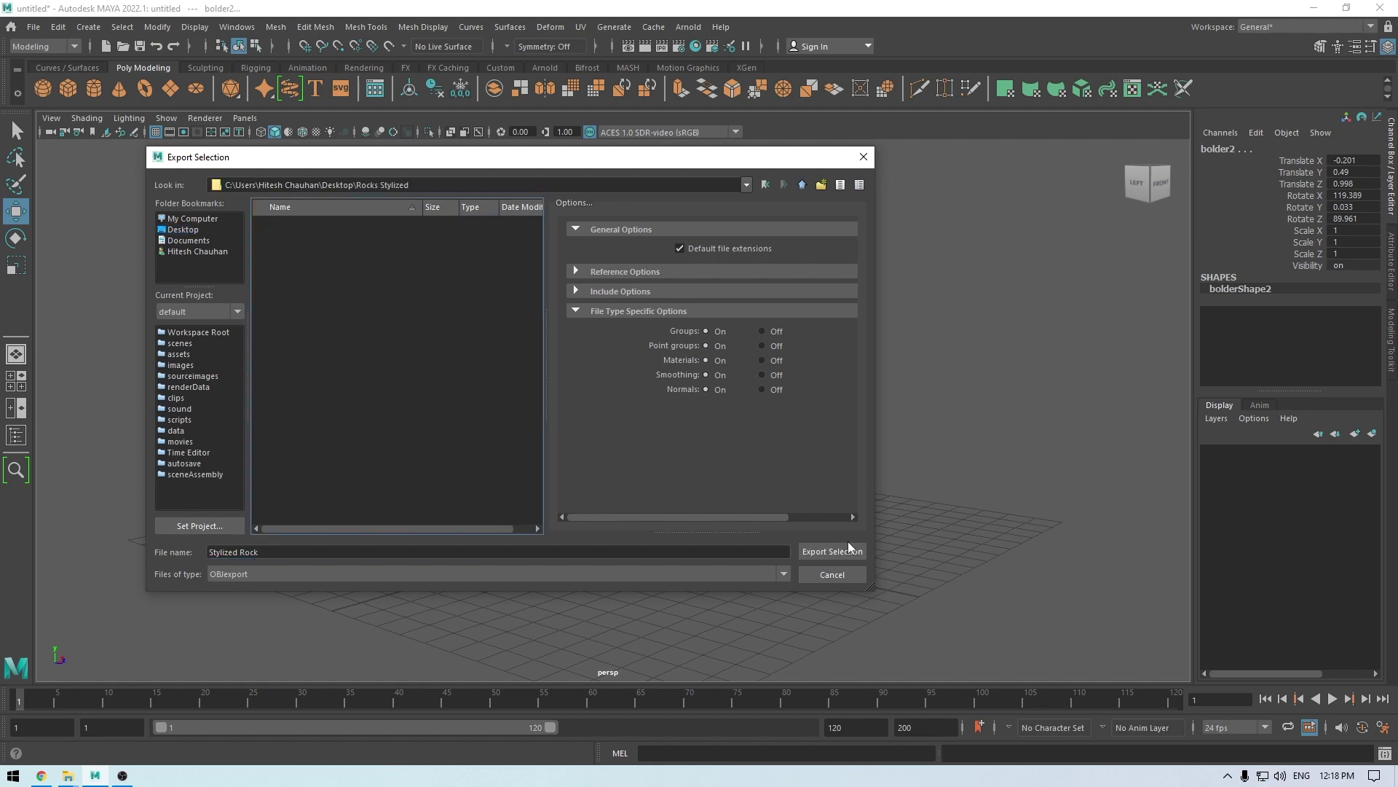
click(832, 551)
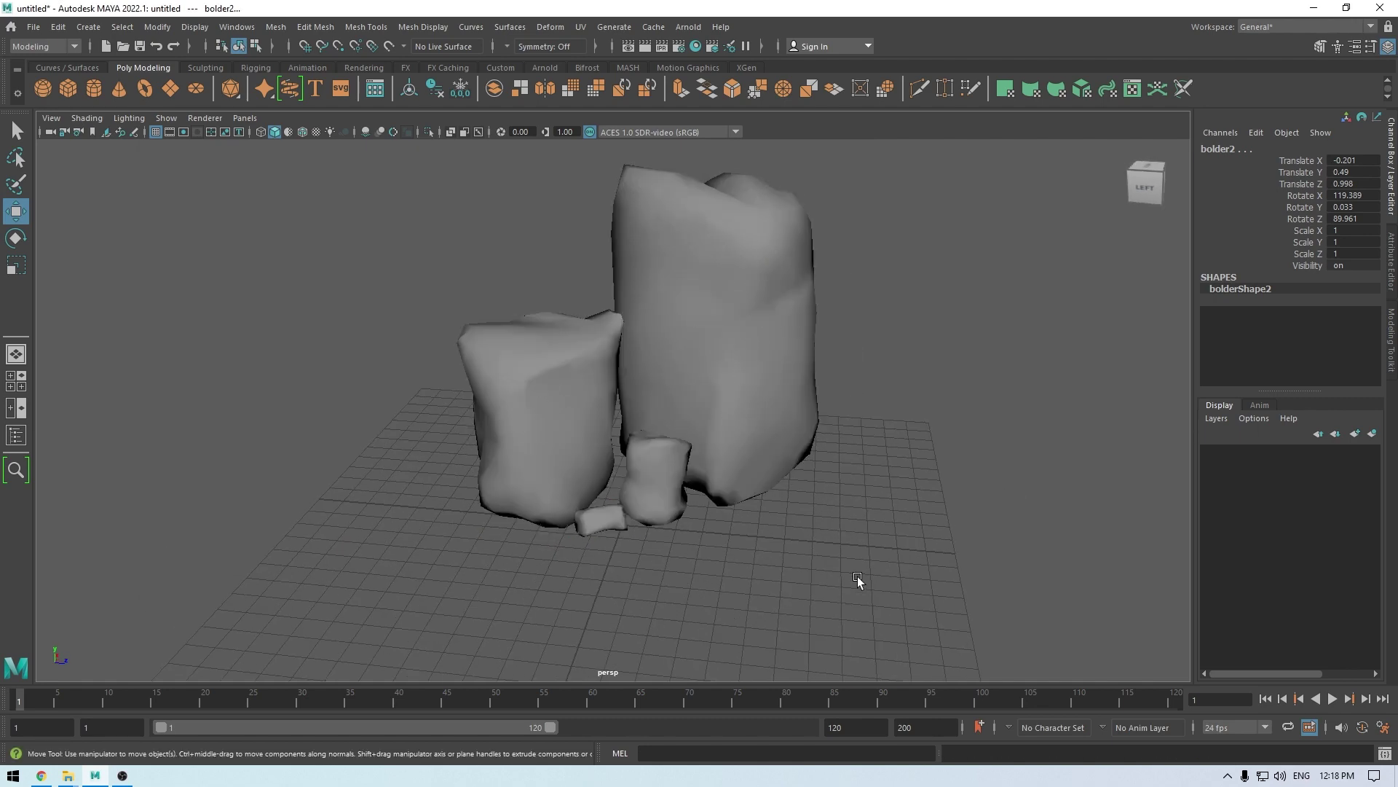
Step: Deselect the rocks and launch ZBrush 2022 from Windows search
click(858, 579)
alt+drag(858, 579, 583, 319)
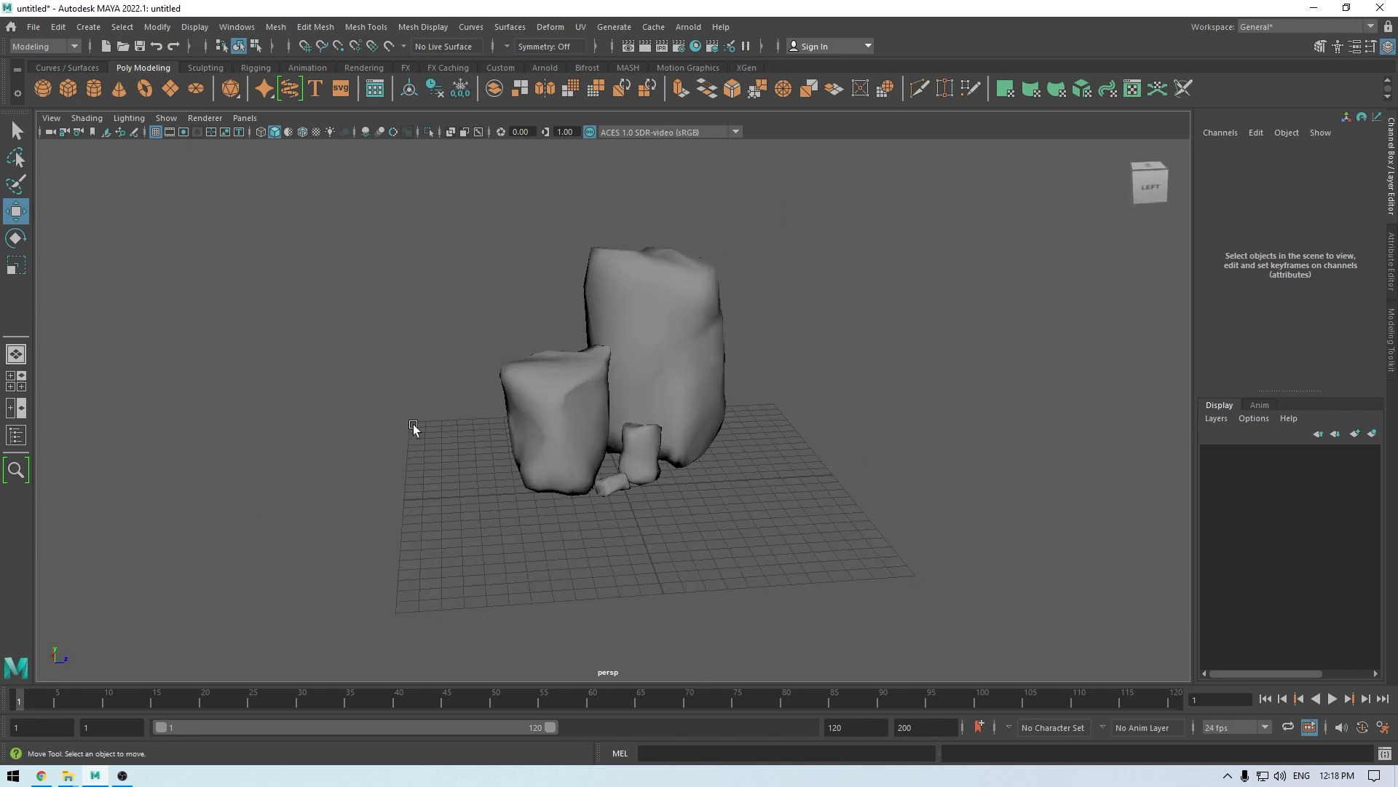
key(super)
text(zbru)
key(Return)
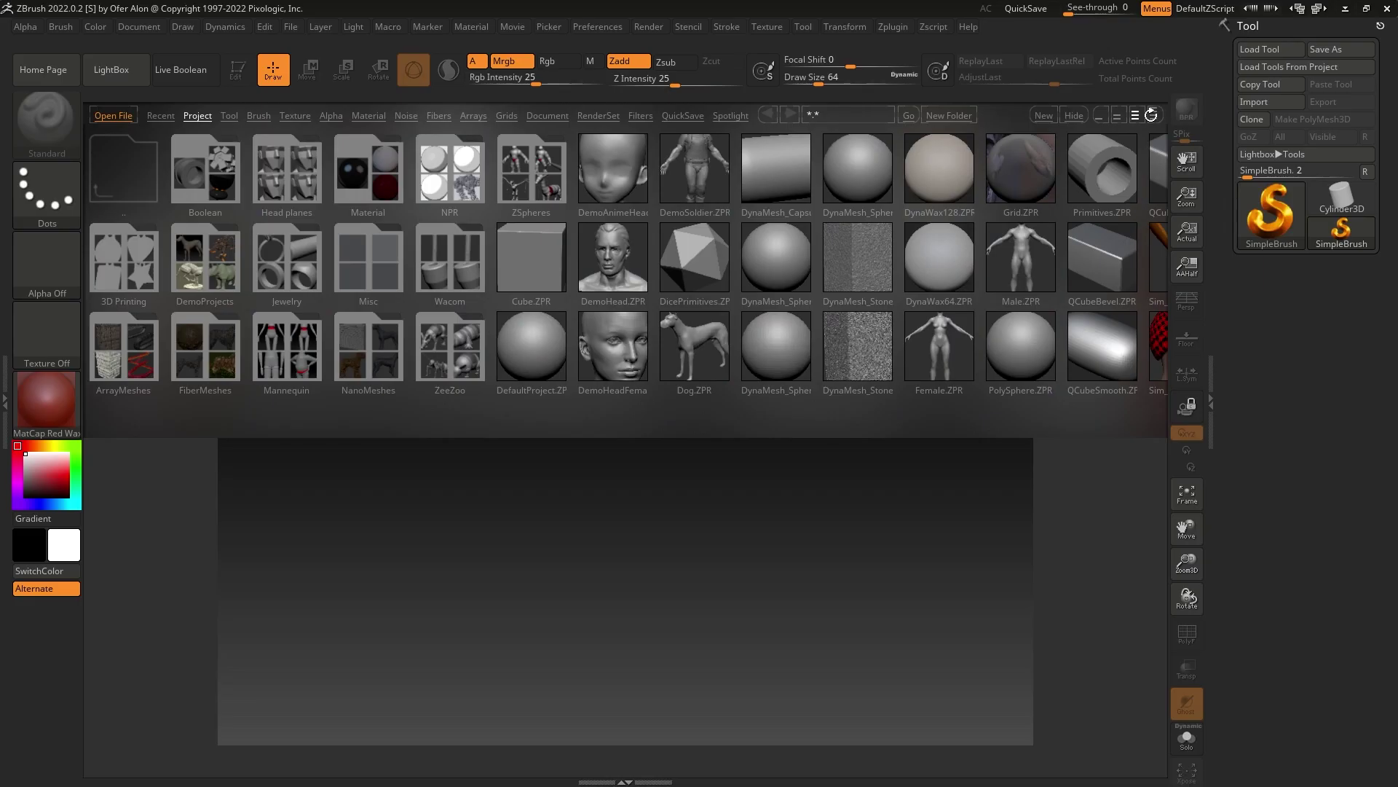
Step: Close LightBox and import the Stylized Rock OBJ from Desktop\Rocks Stylized
click(1077, 115)
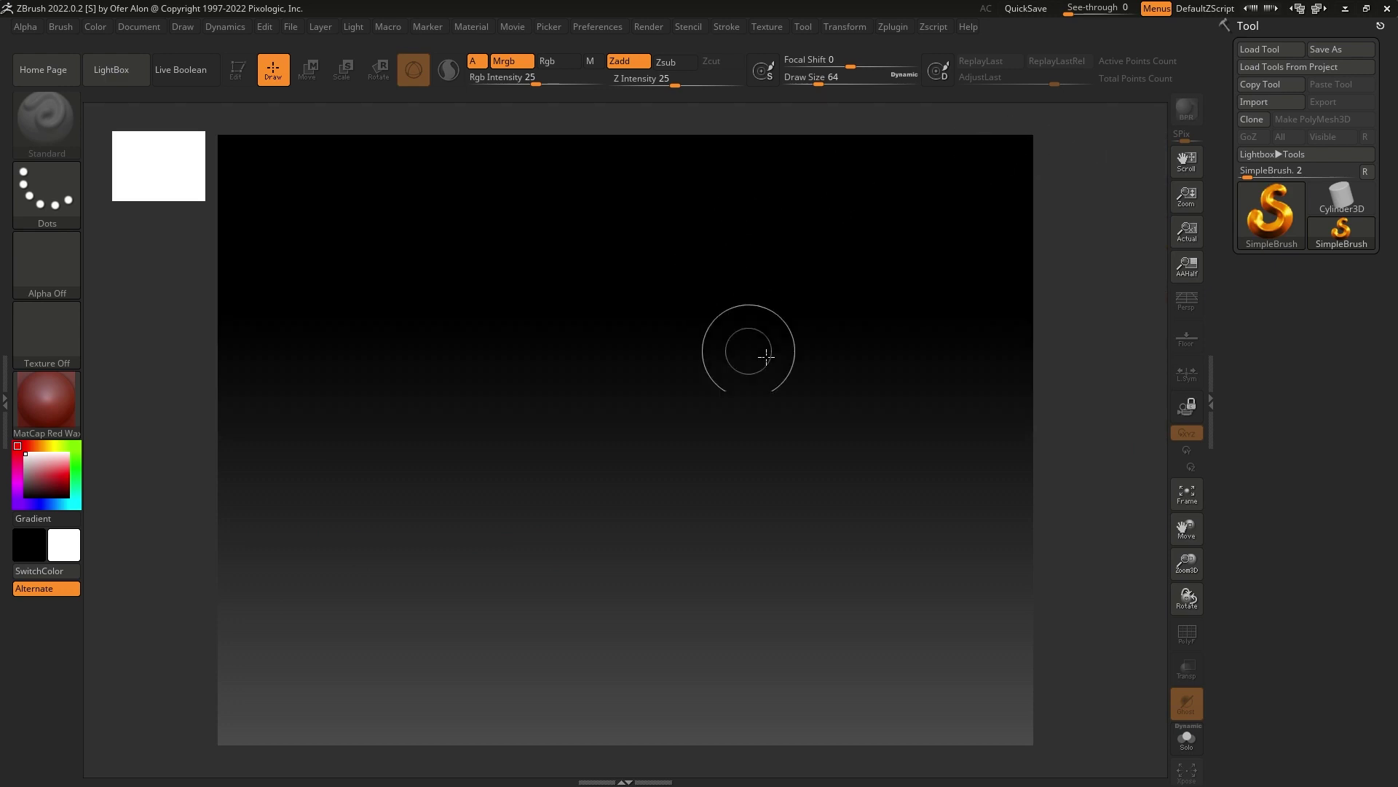
click(1253, 103)
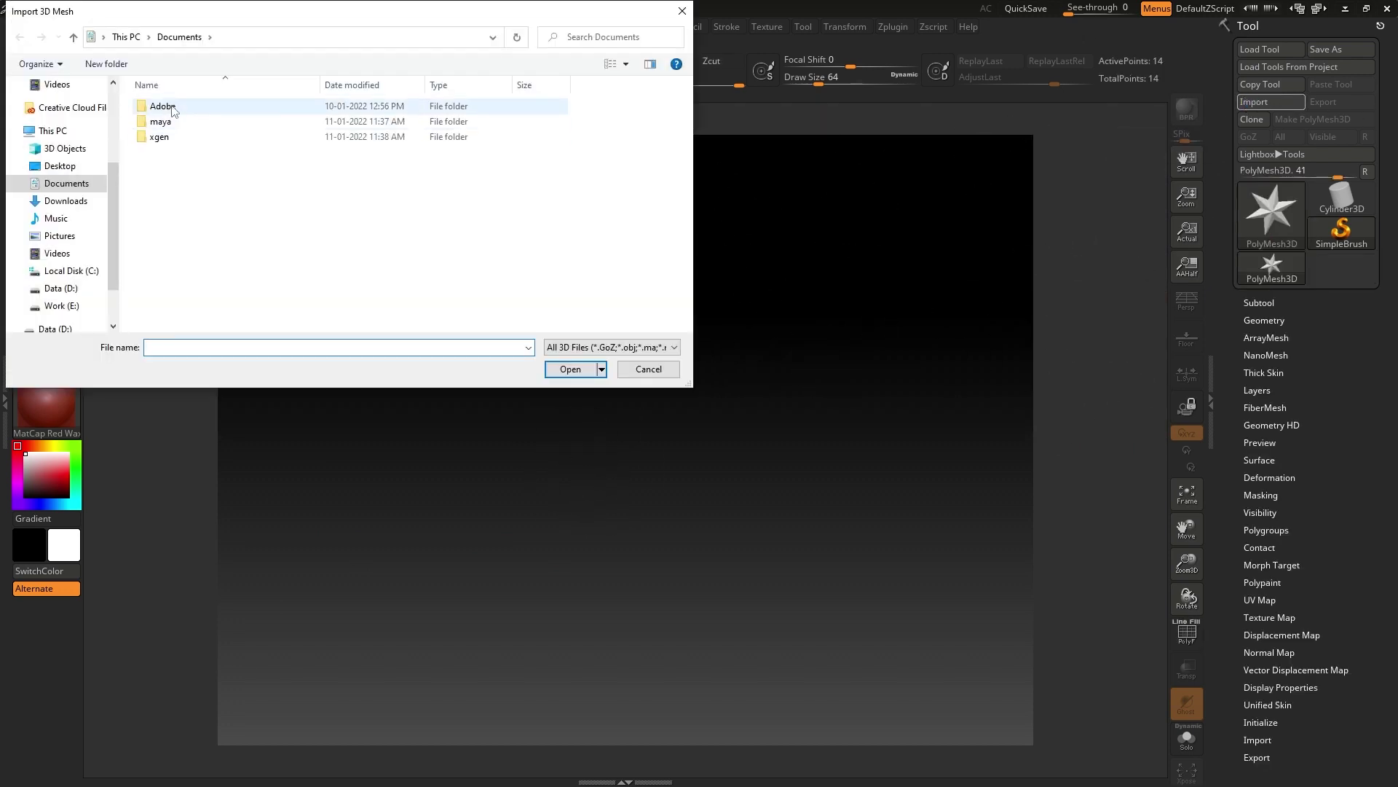
click(60, 166)
double_click(177, 106)
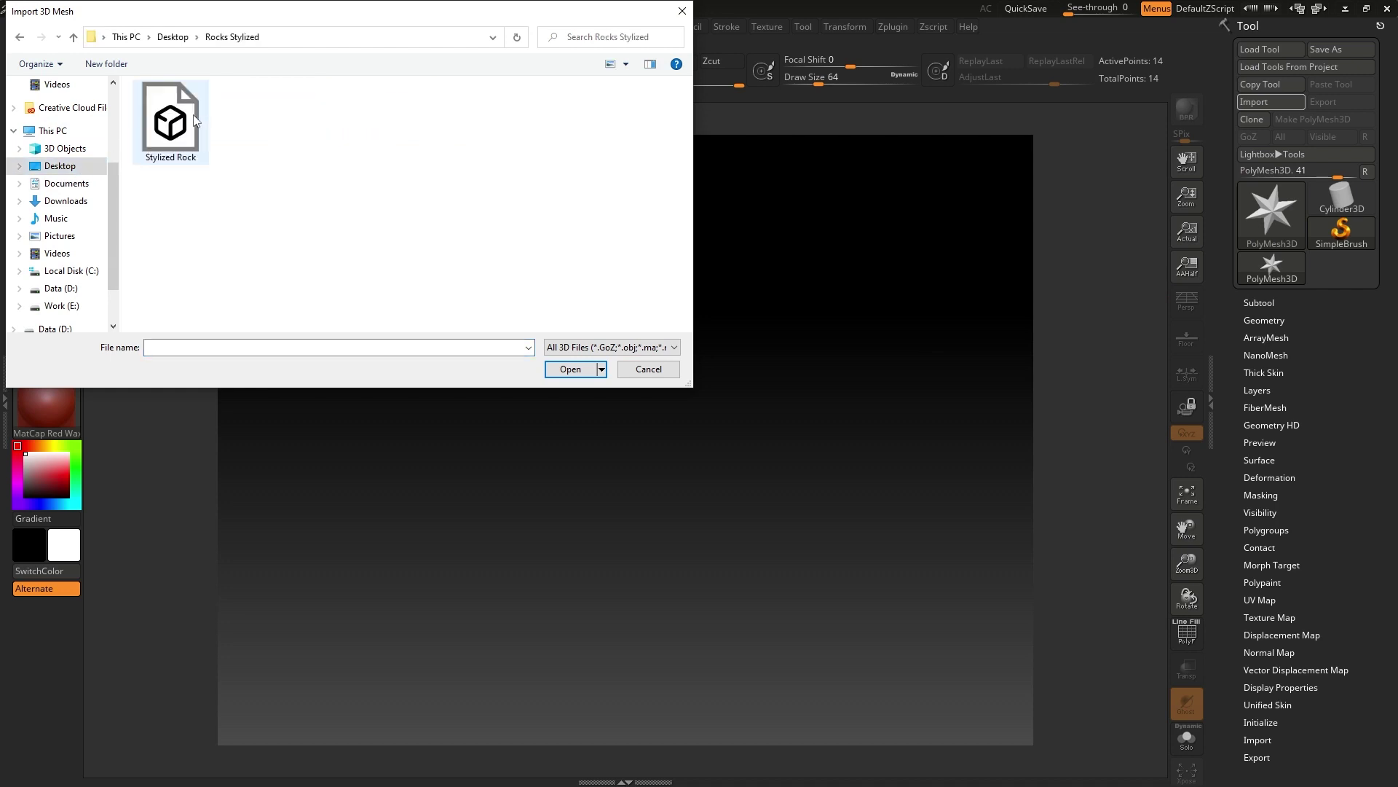
click(170, 121)
click(570, 369)
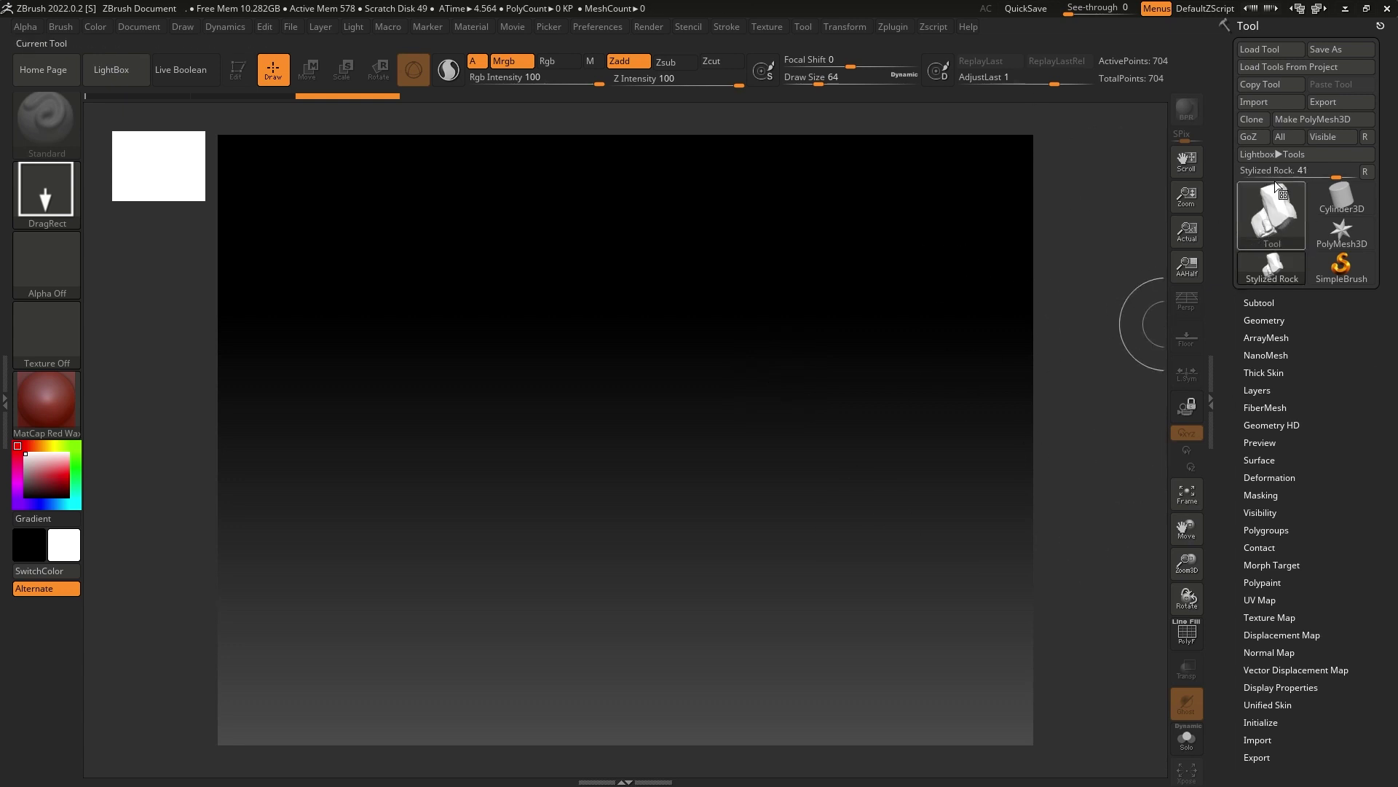
Step: Draw the Stylized Rock mesh on the canvas, enter Edit mode, and turn it to face front
mouse_move(599, 412)
mouse_down()
mouse_move(660, 677)
mouse_move(654, 748)
mouse_move(626, 750)
mouse_up()
key(t)
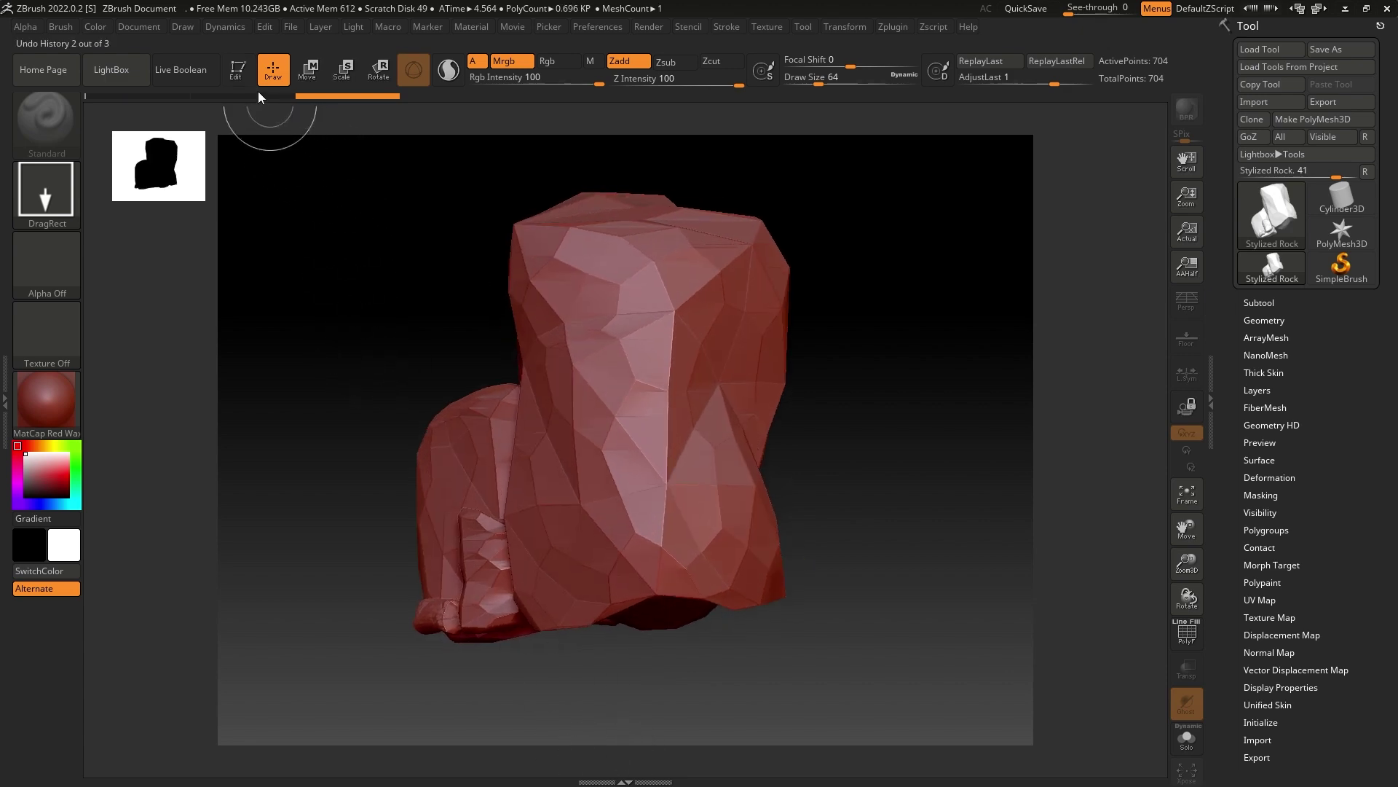
drag(299, 131, 423, 292)
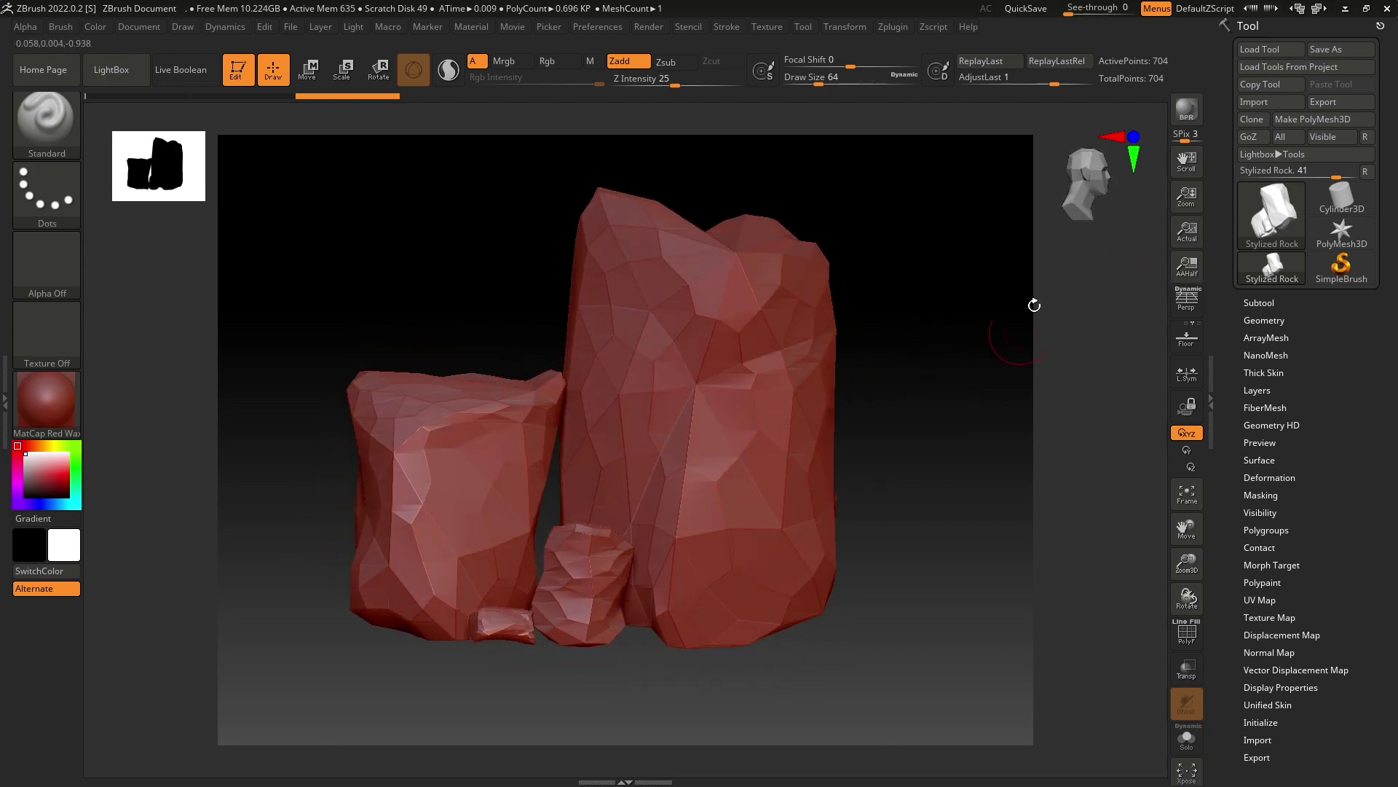
Step: Run Split To Parts in the Subtool palette, confirming, to make four rock subtools
click(1268, 301)
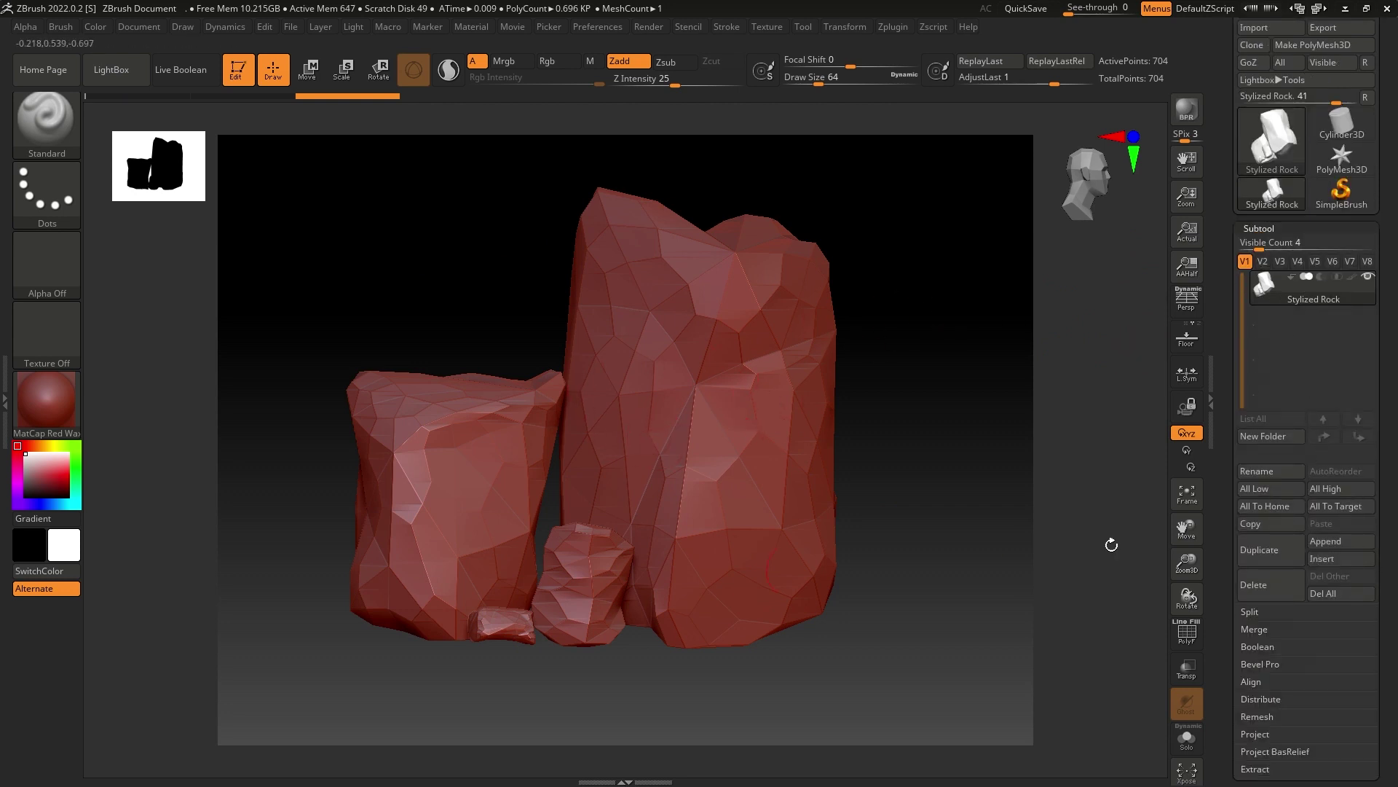
scroll(1384, 373, down, 1)
click(1250, 577)
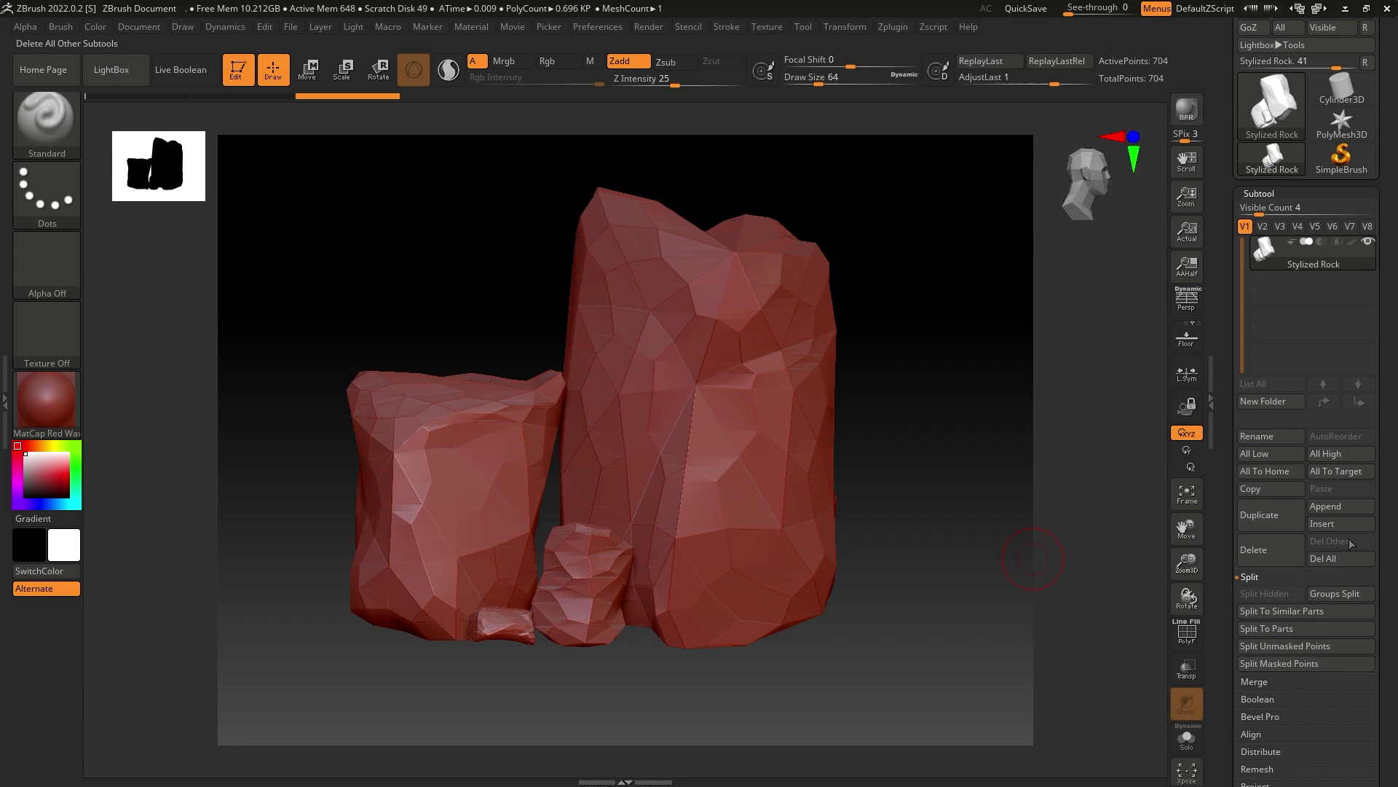
click(1278, 635)
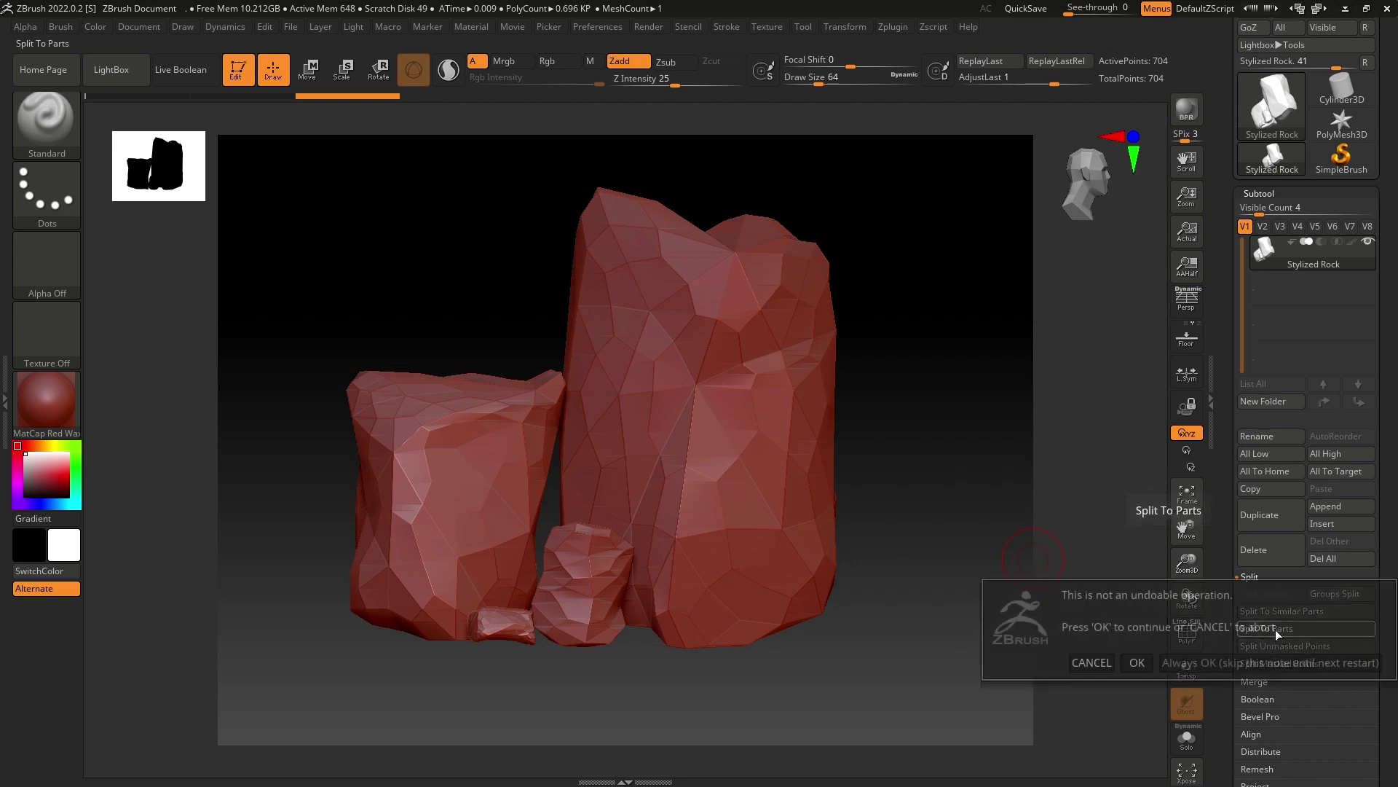
click(1137, 664)
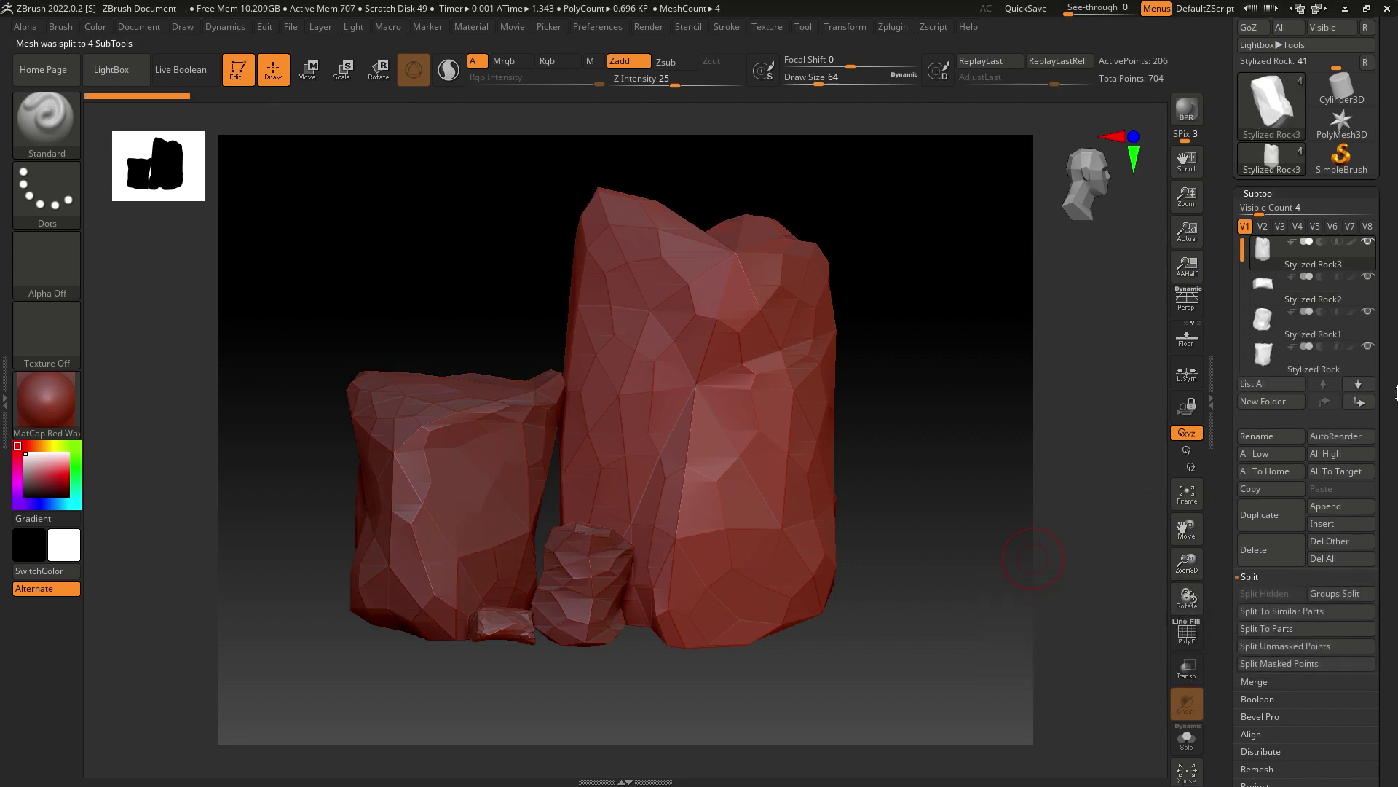
mouse_move(1268, 350)
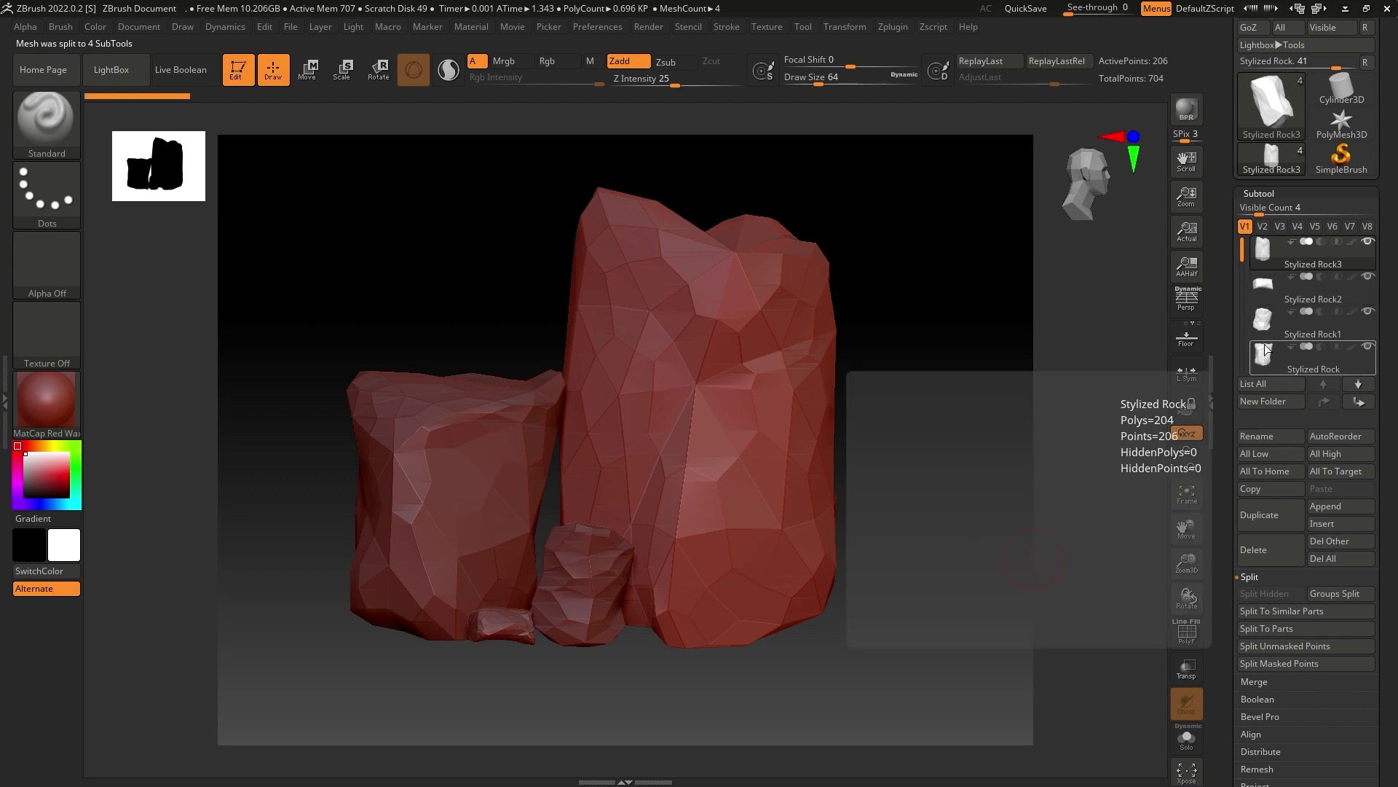
mouse_move(1293, 250)
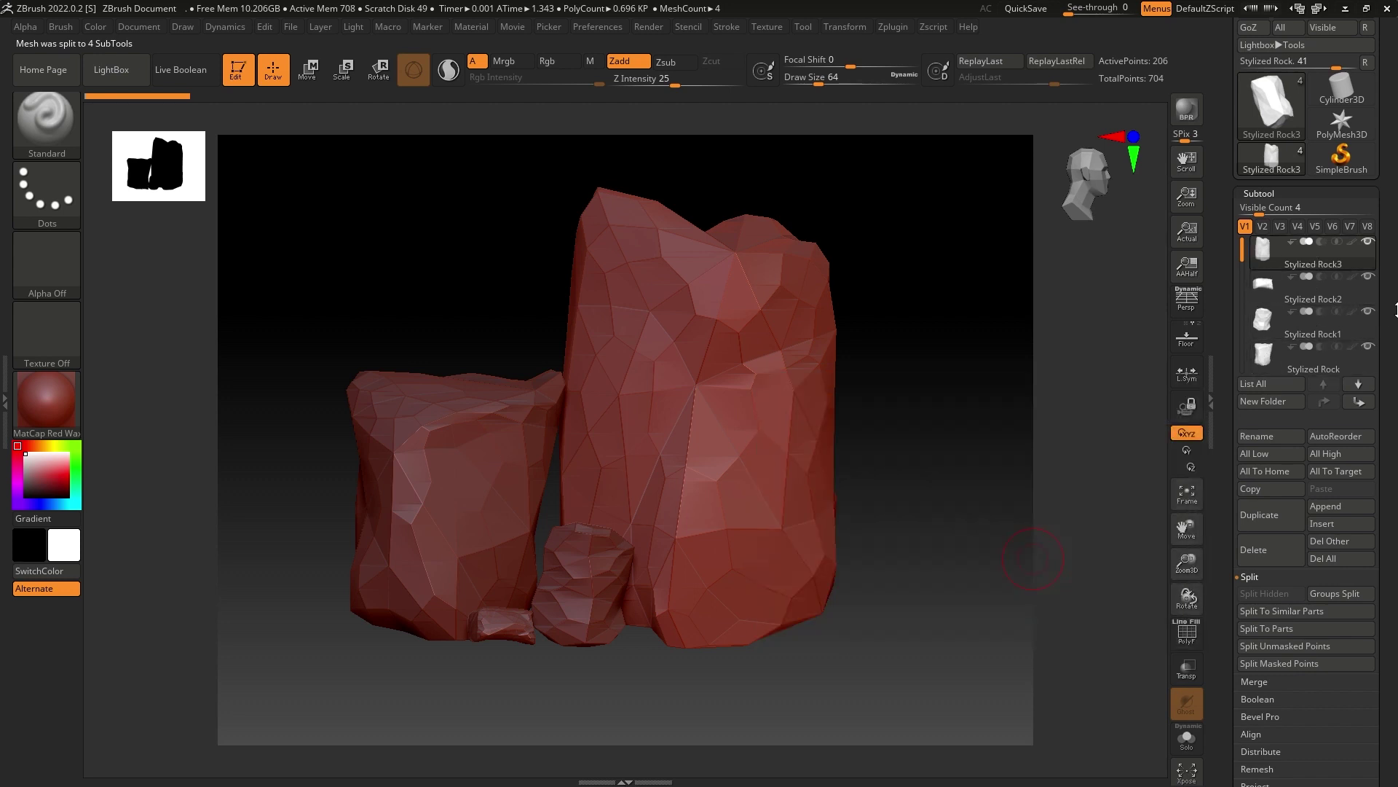
drag(1392, 290, 1394, 396)
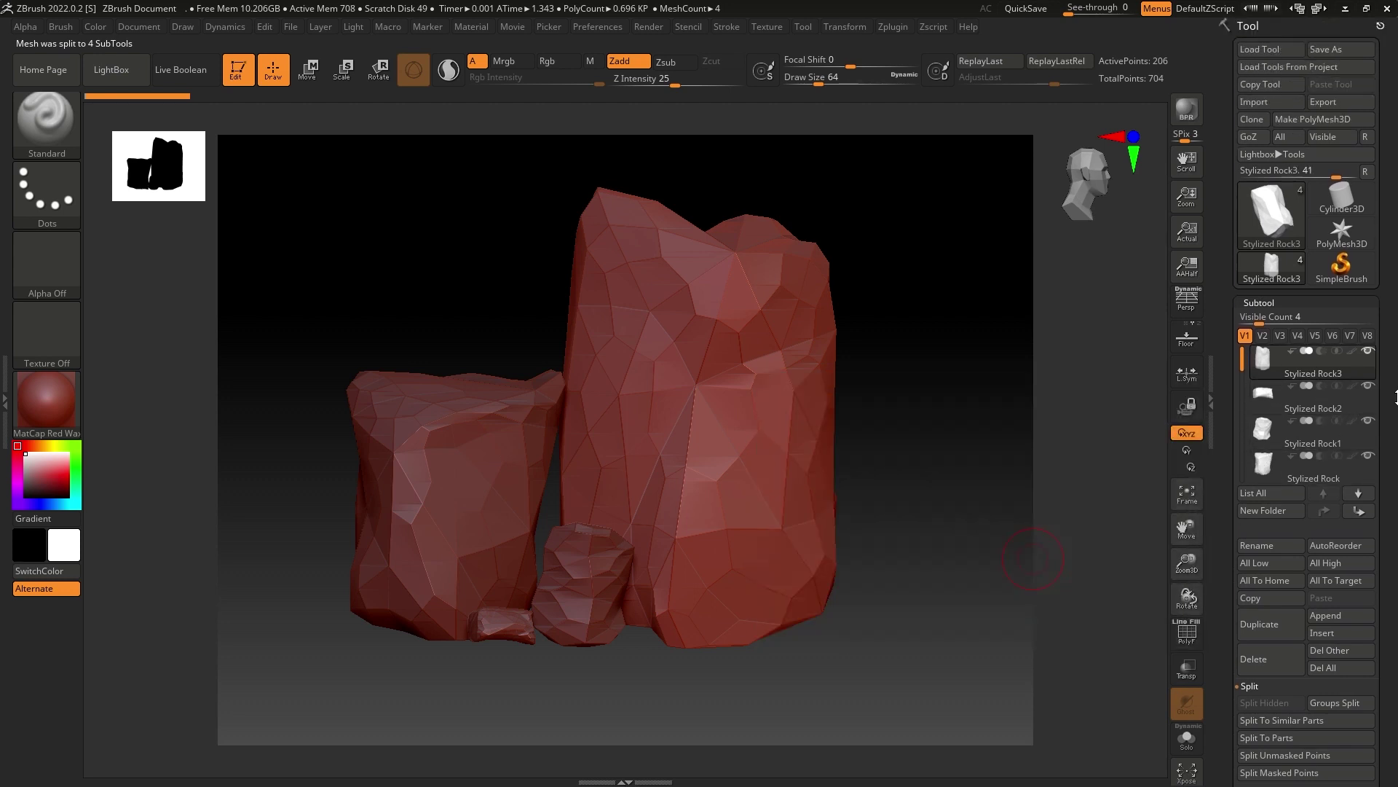
click(1282, 302)
Step: With Smt off, divide the tall rock to SDiv 5 (52,224 polys) and show PolyFrame
click(1268, 282)
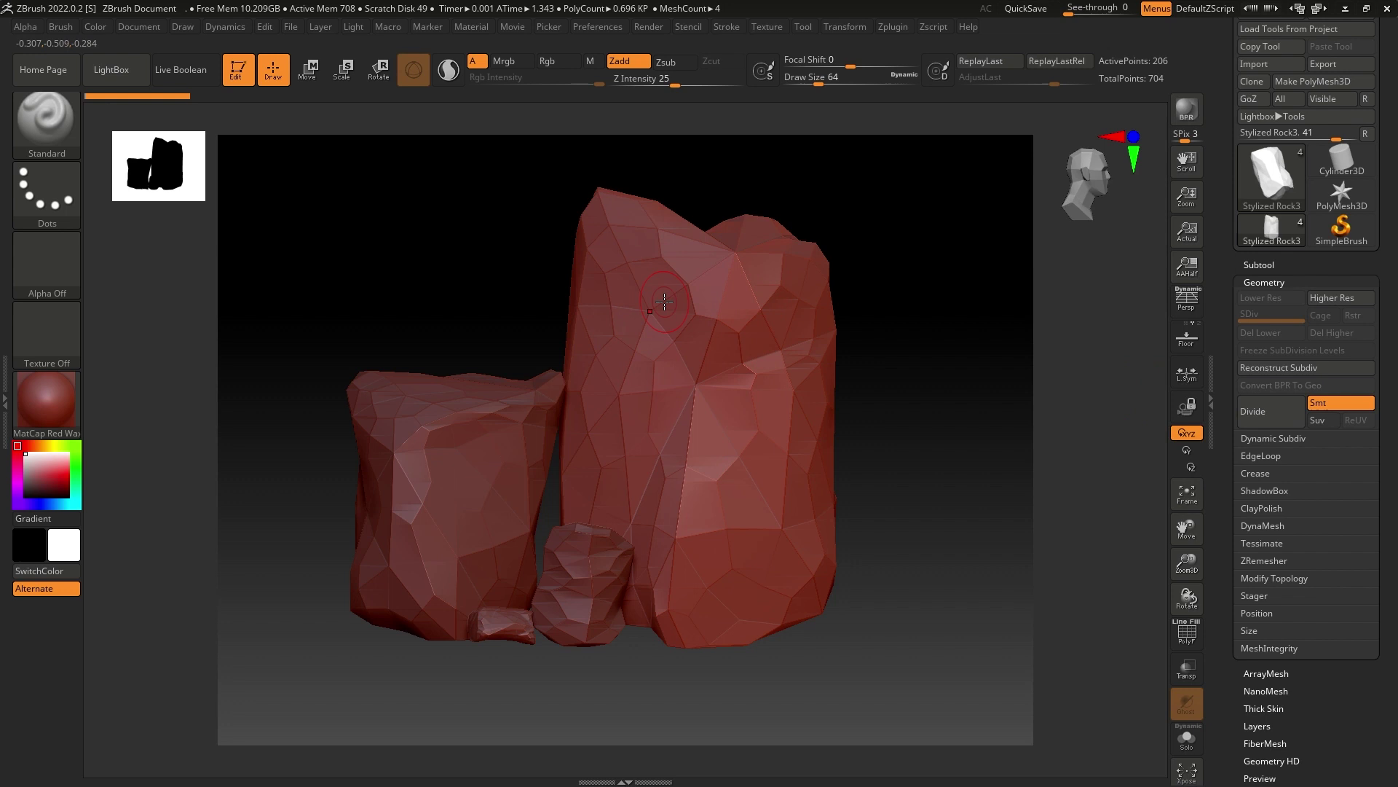
click(1316, 399)
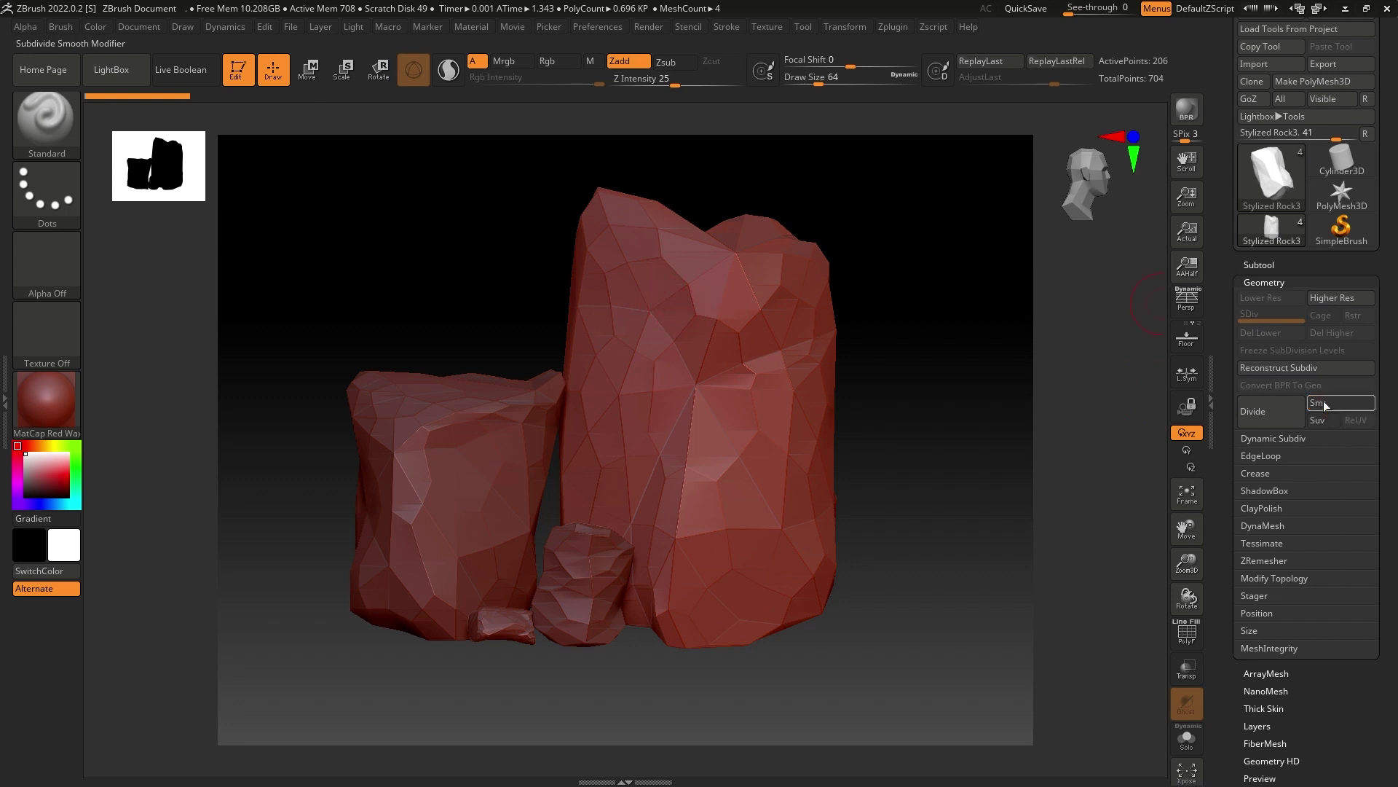
click(1270, 411)
key(shift+f)
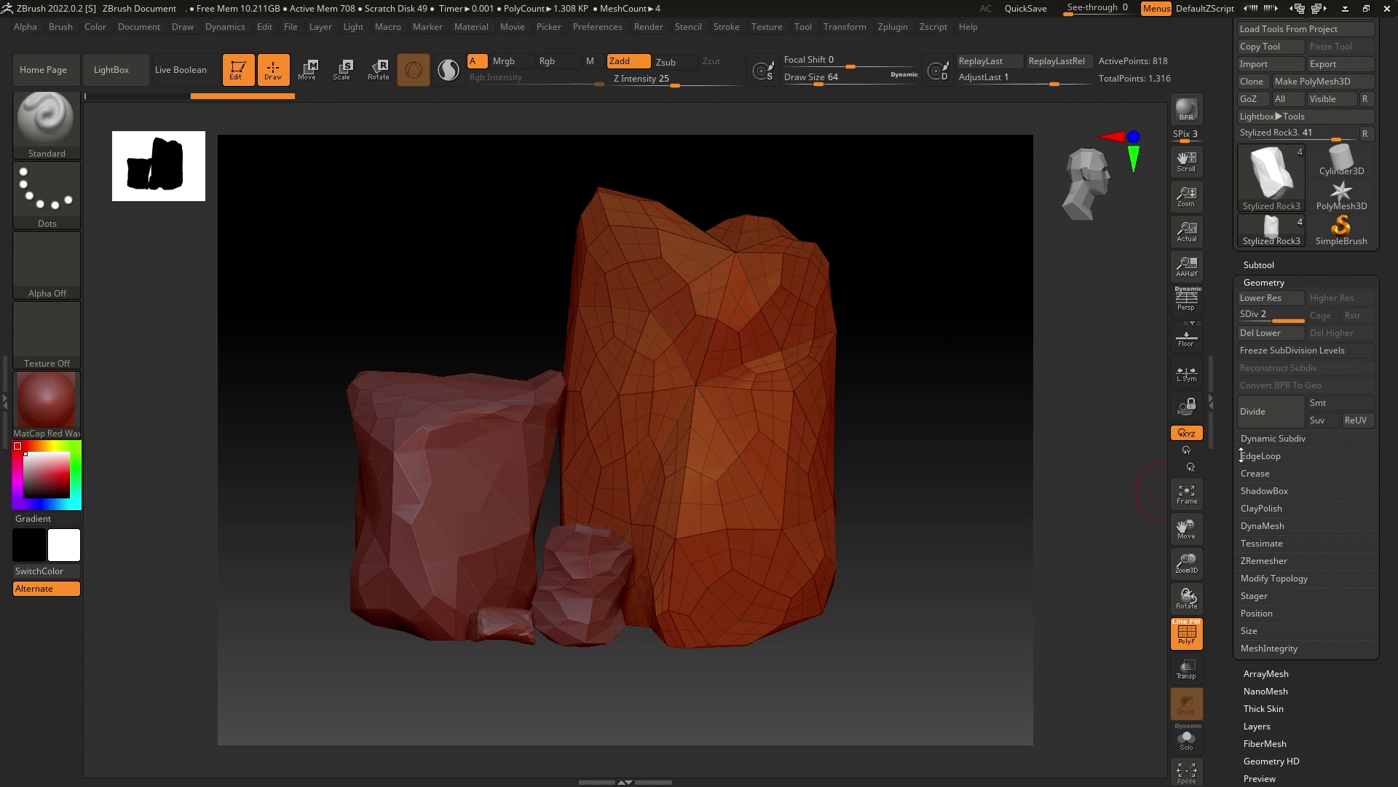
click(1271, 420)
click(1271, 419)
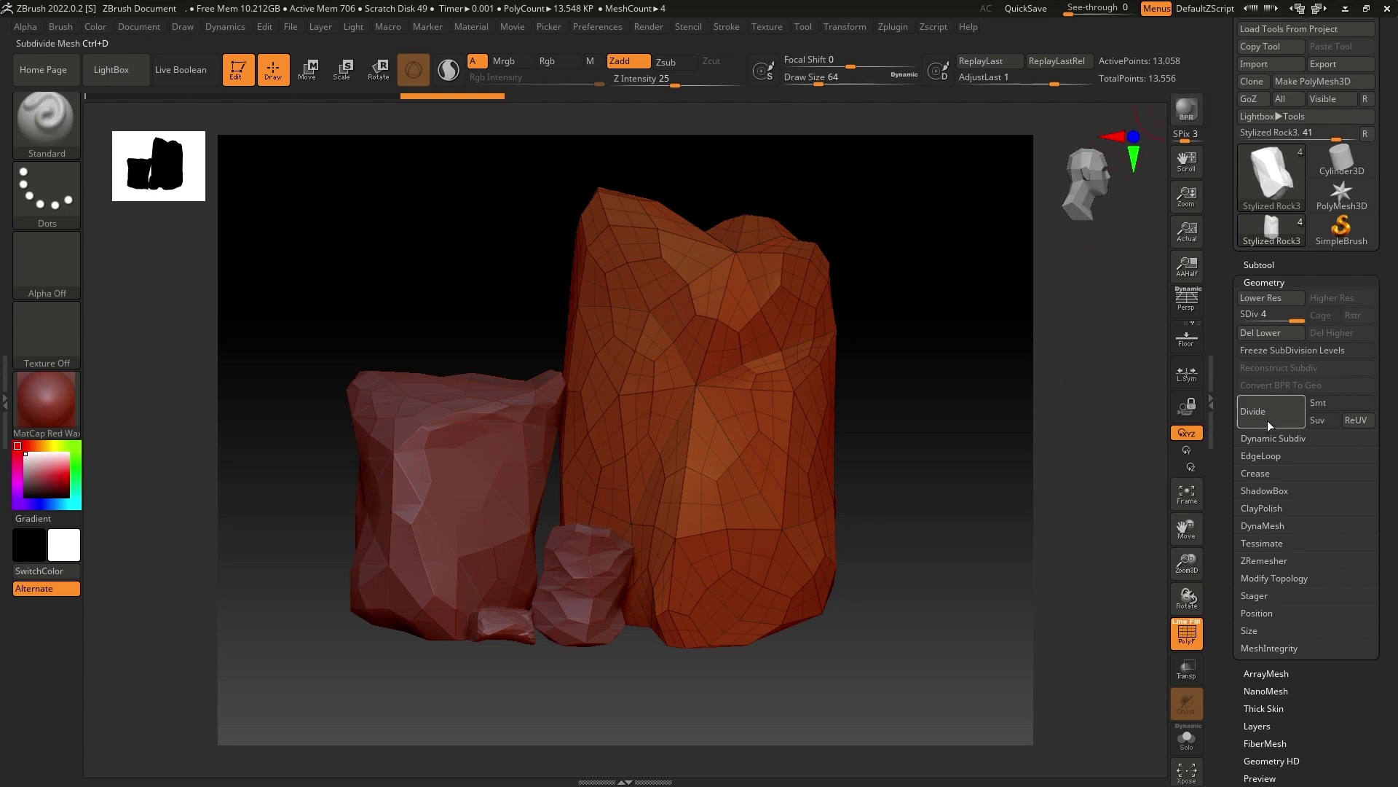
click(1262, 415)
drag(976, 540, 726, 670)
drag(708, 608, 911, 553)
click(1280, 266)
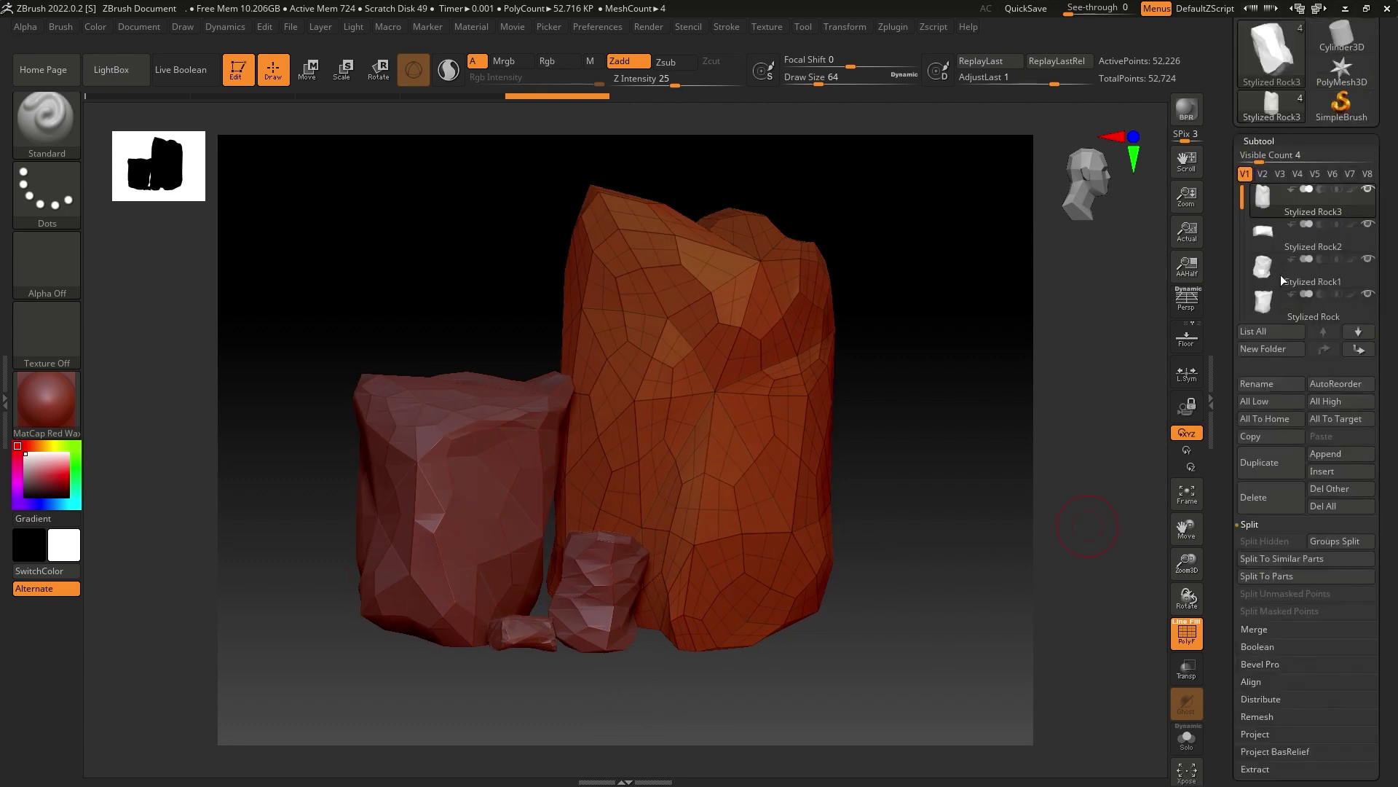
Step: Undo the unsmoothed divisions, enable Smt, and divide the tall rock three times to SDiv 4
mouse_move(1269, 200)
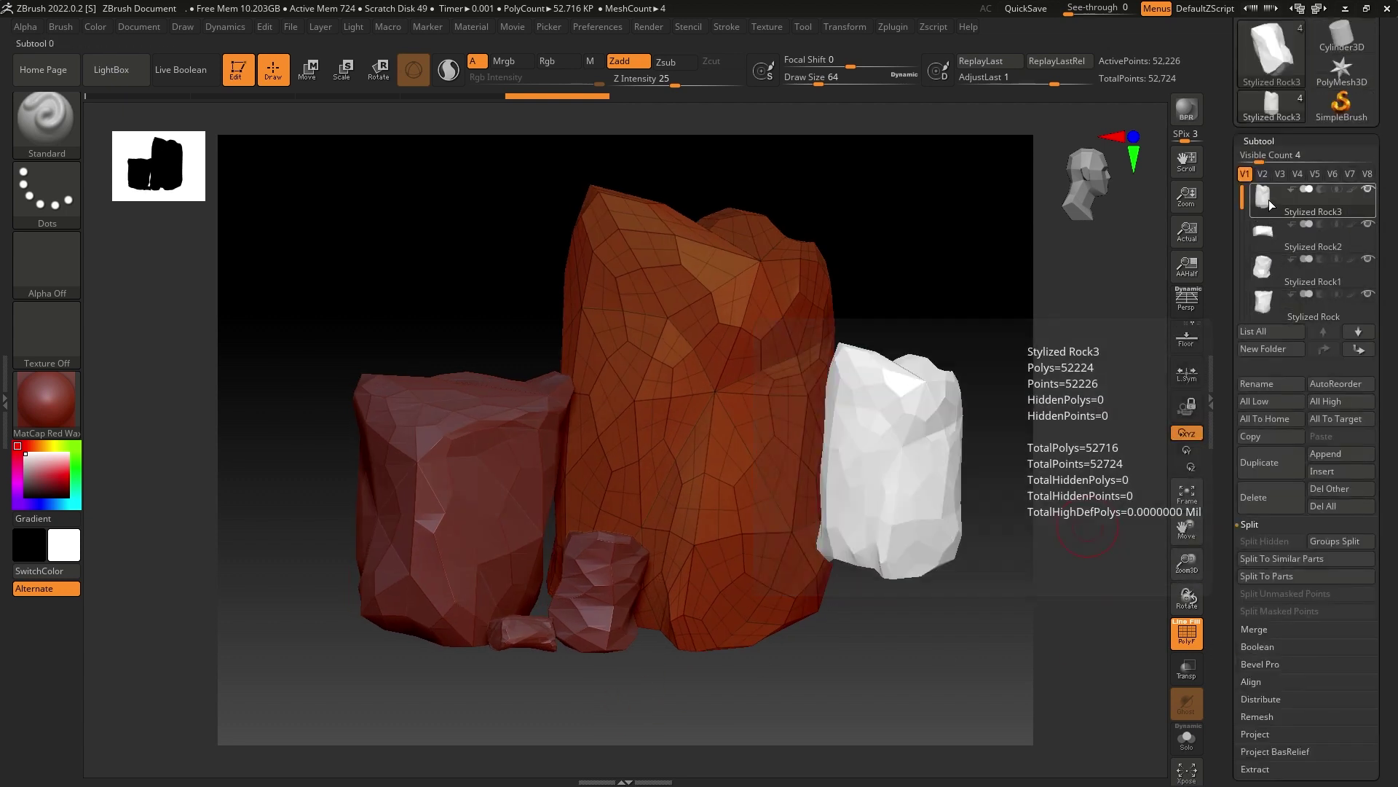
click(1268, 143)
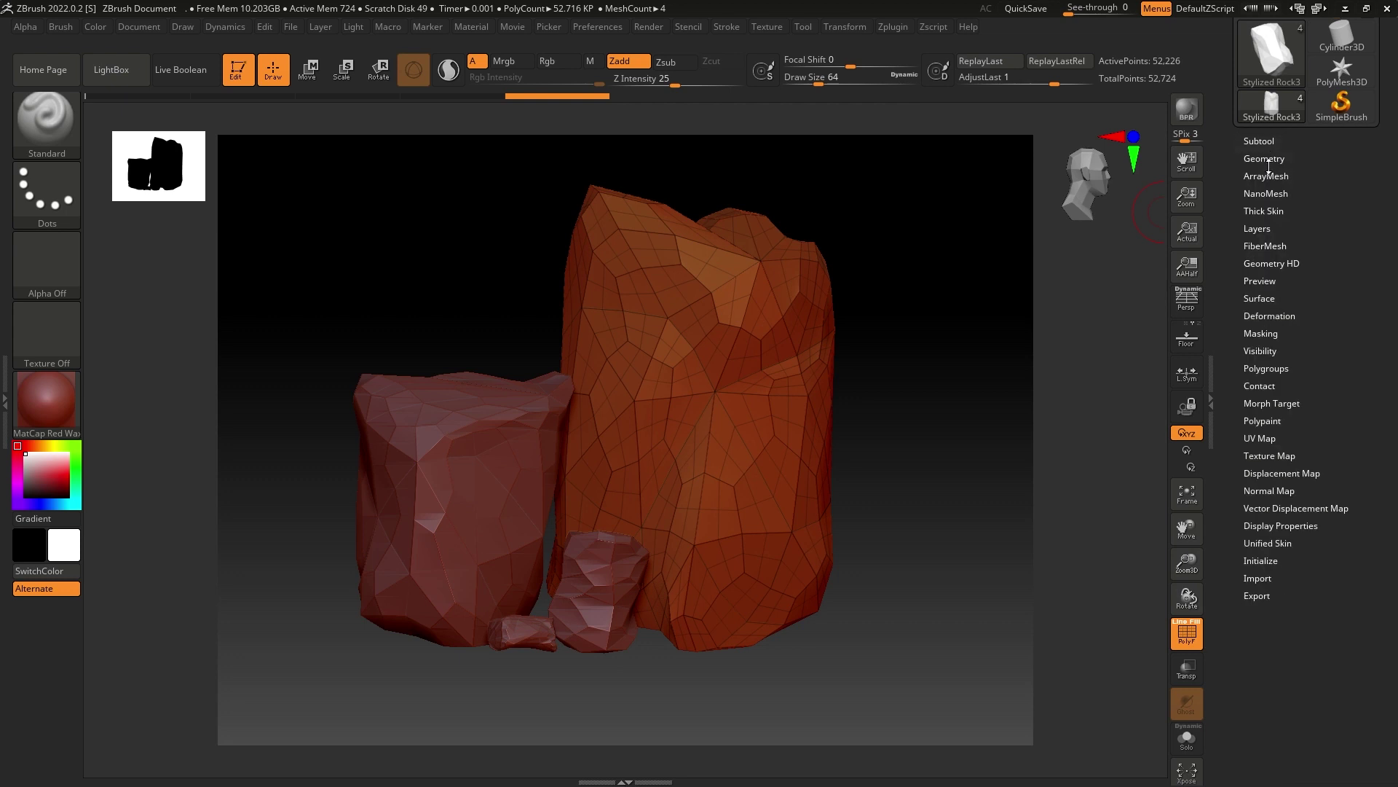
click(1265, 158)
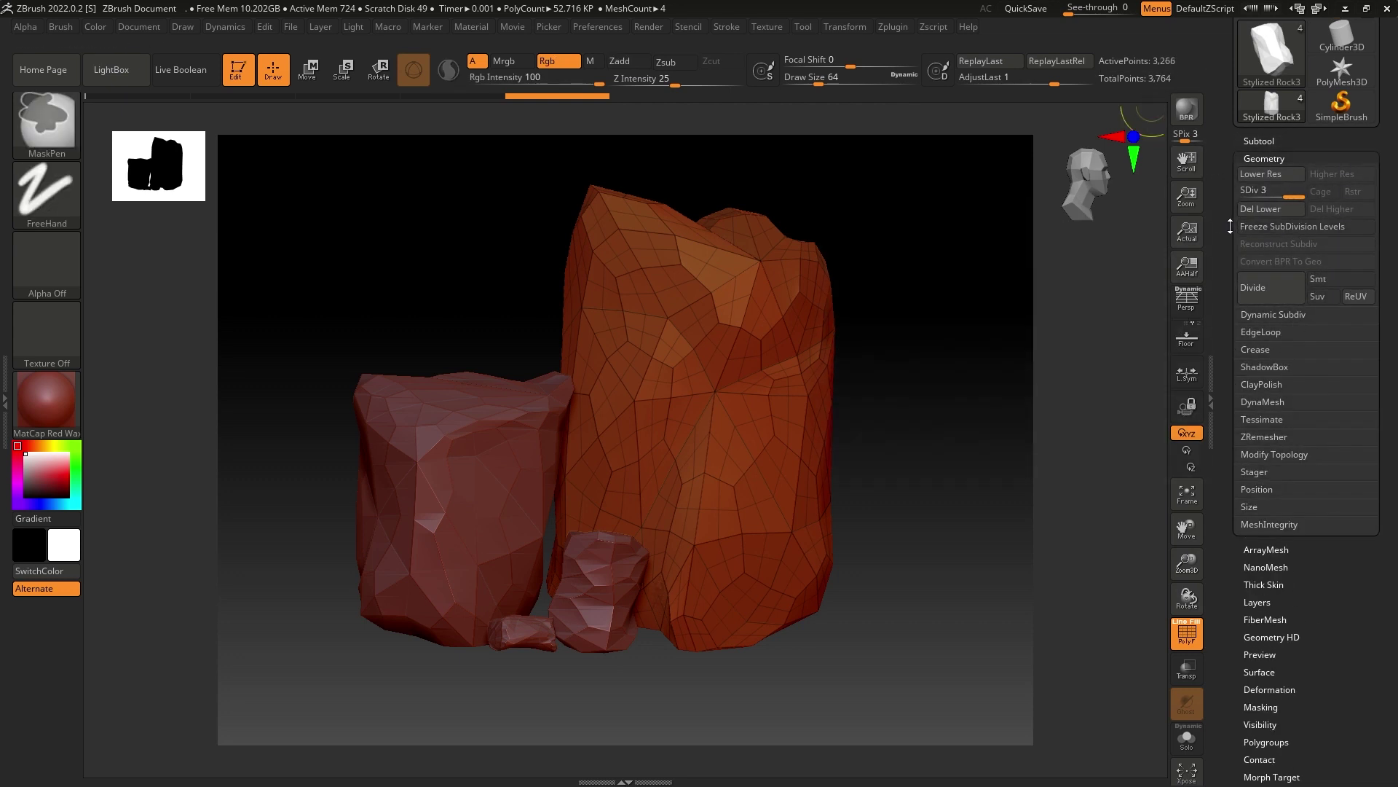
key(shift+d)
key(shift+d)
key(shift+d)
key(shift+d)
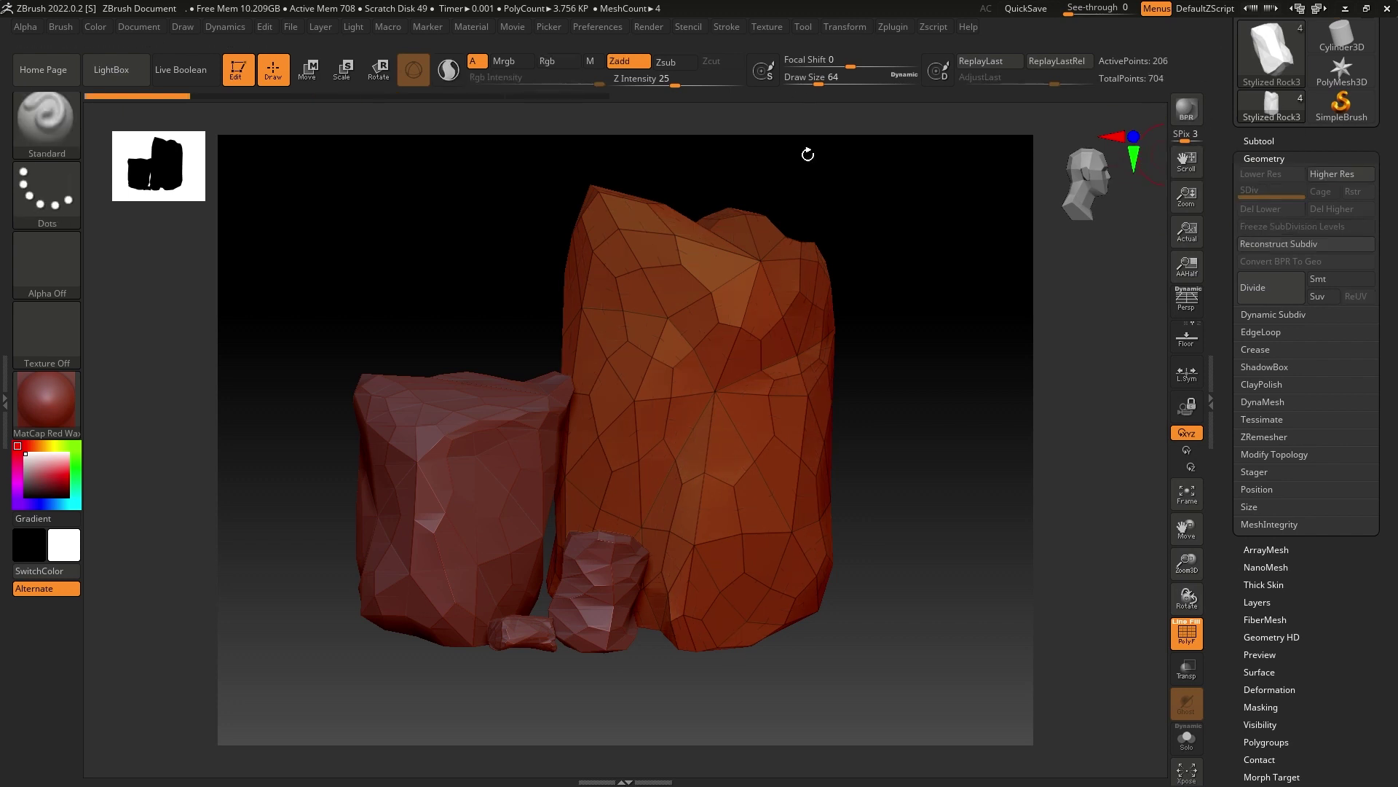
click(1340, 278)
click(1258, 290)
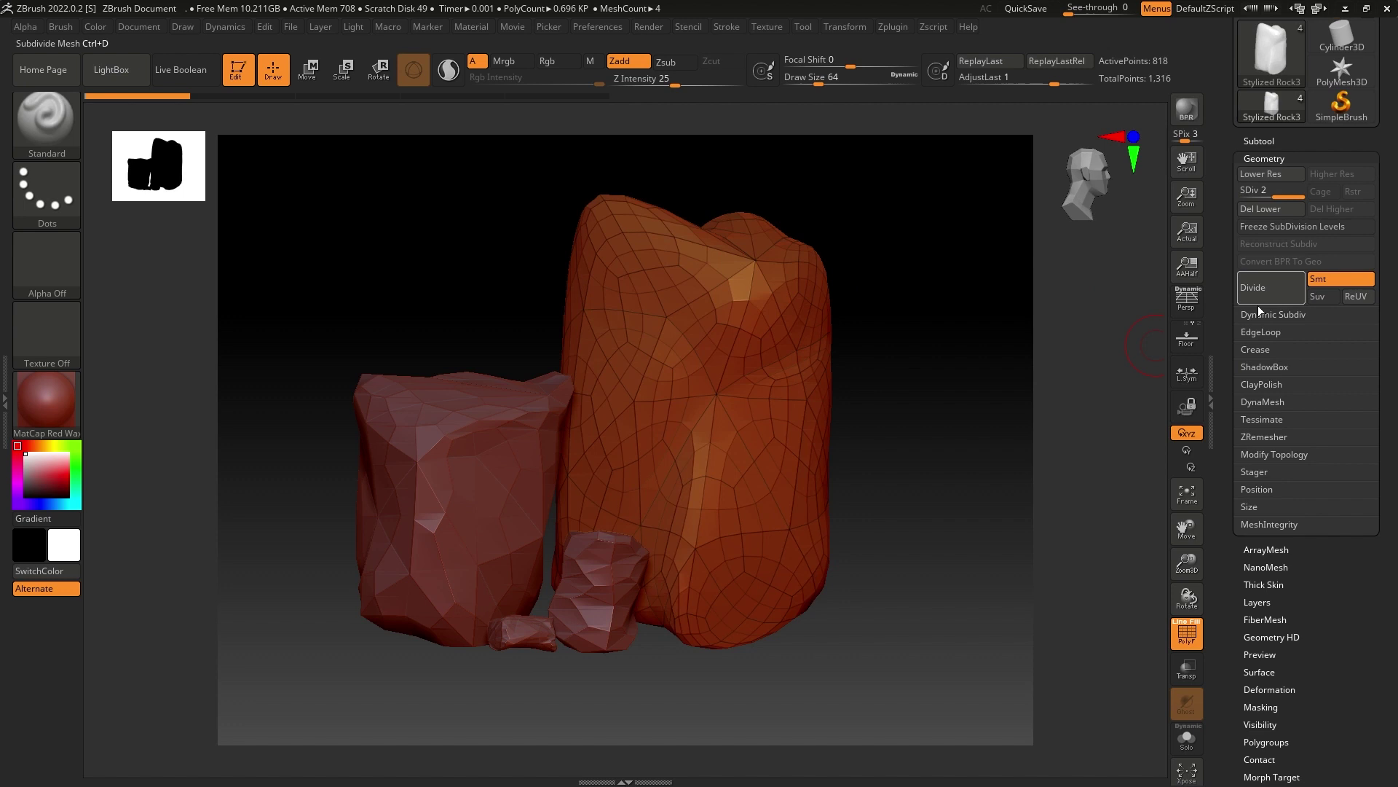
drag(921, 375, 1120, 333)
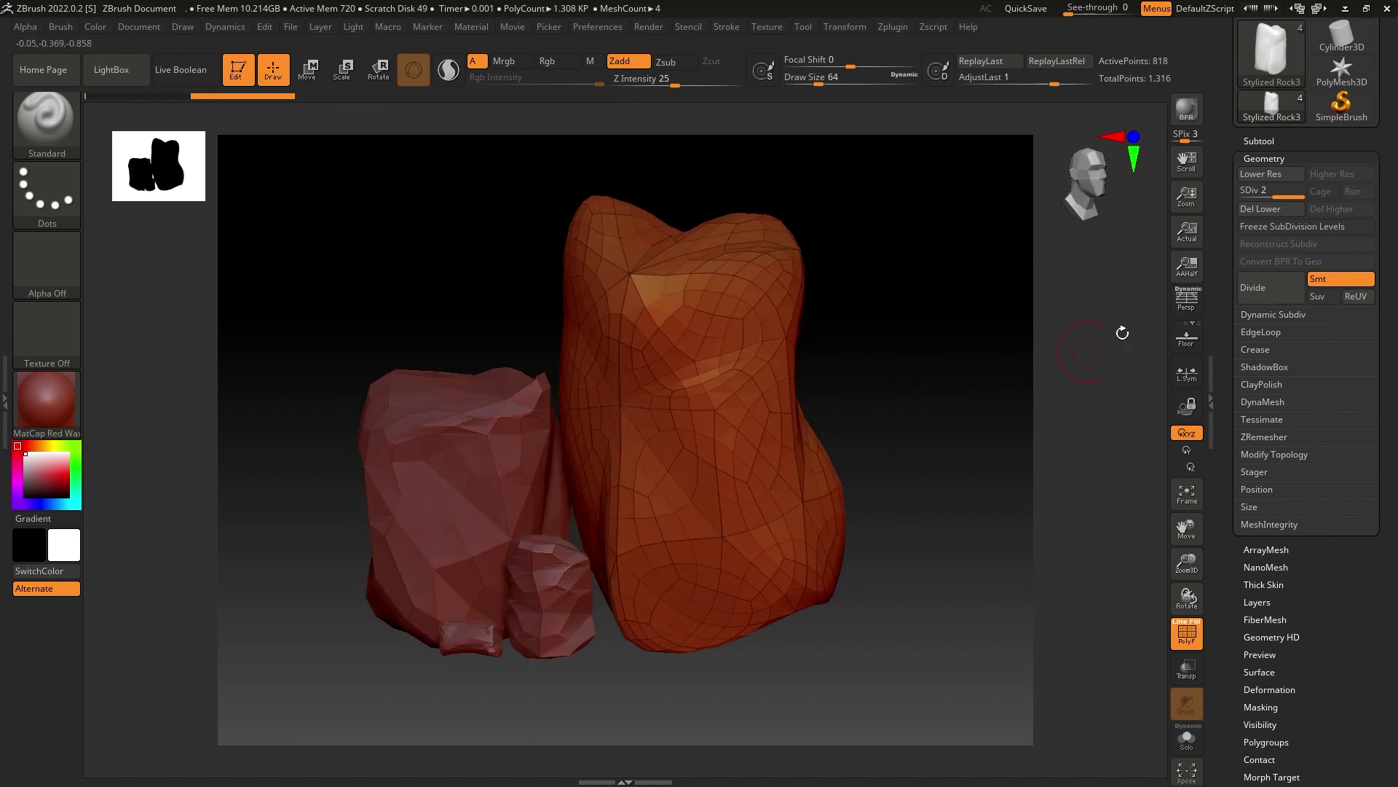
click(1260, 292)
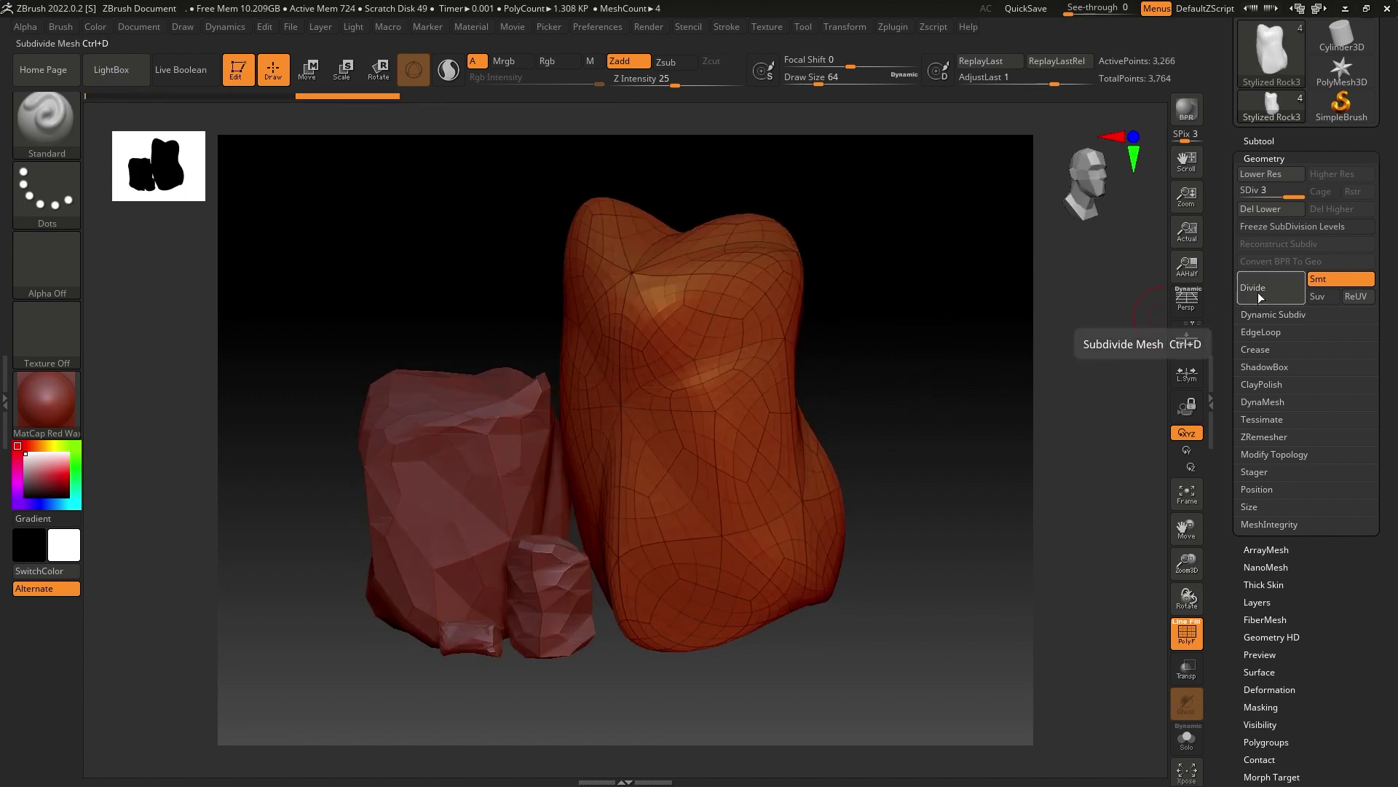
click(1260, 292)
drag(911, 424, 1103, 544)
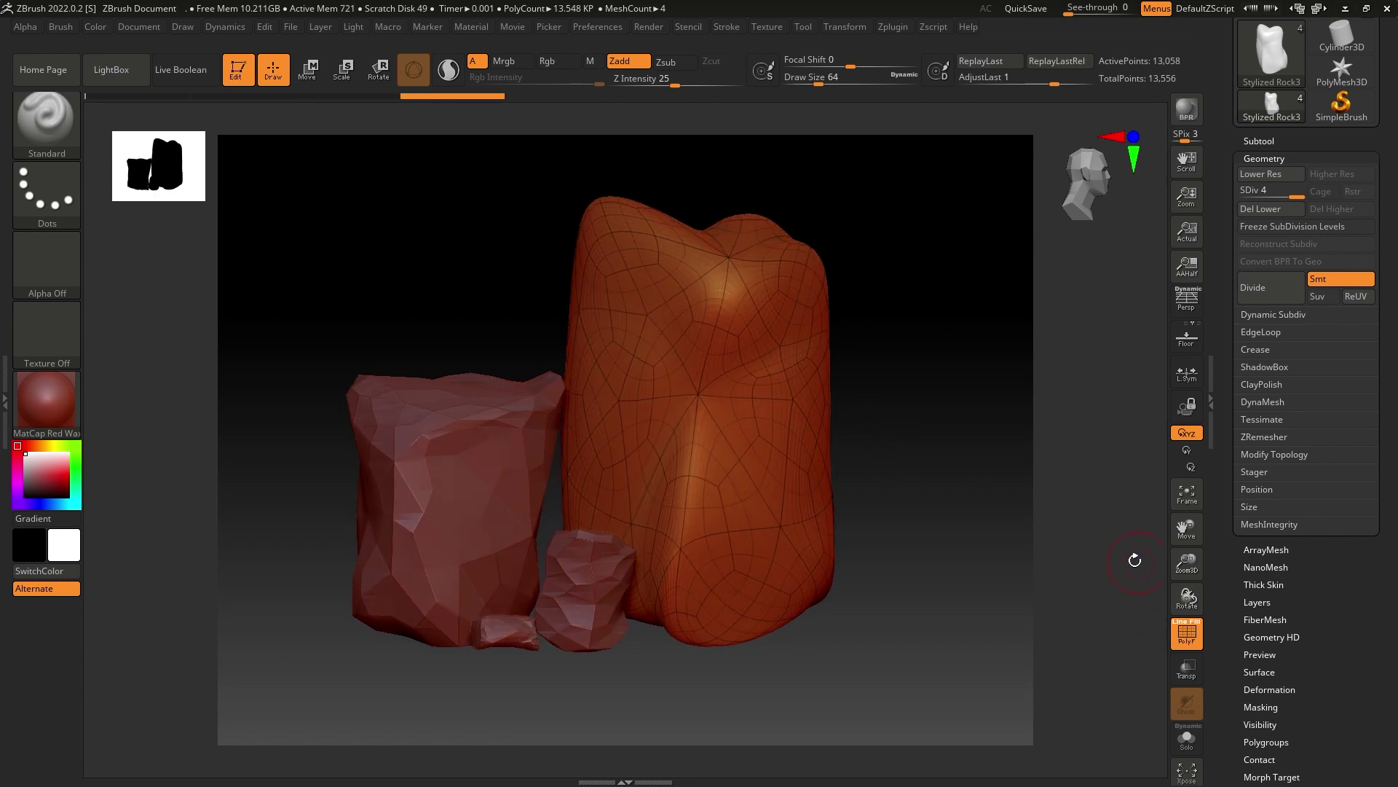
Step: Delete the lower subdivision levels and DynaMesh the tall rock with resolution 344 entered
click(1265, 211)
drag(940, 426, 916, 445)
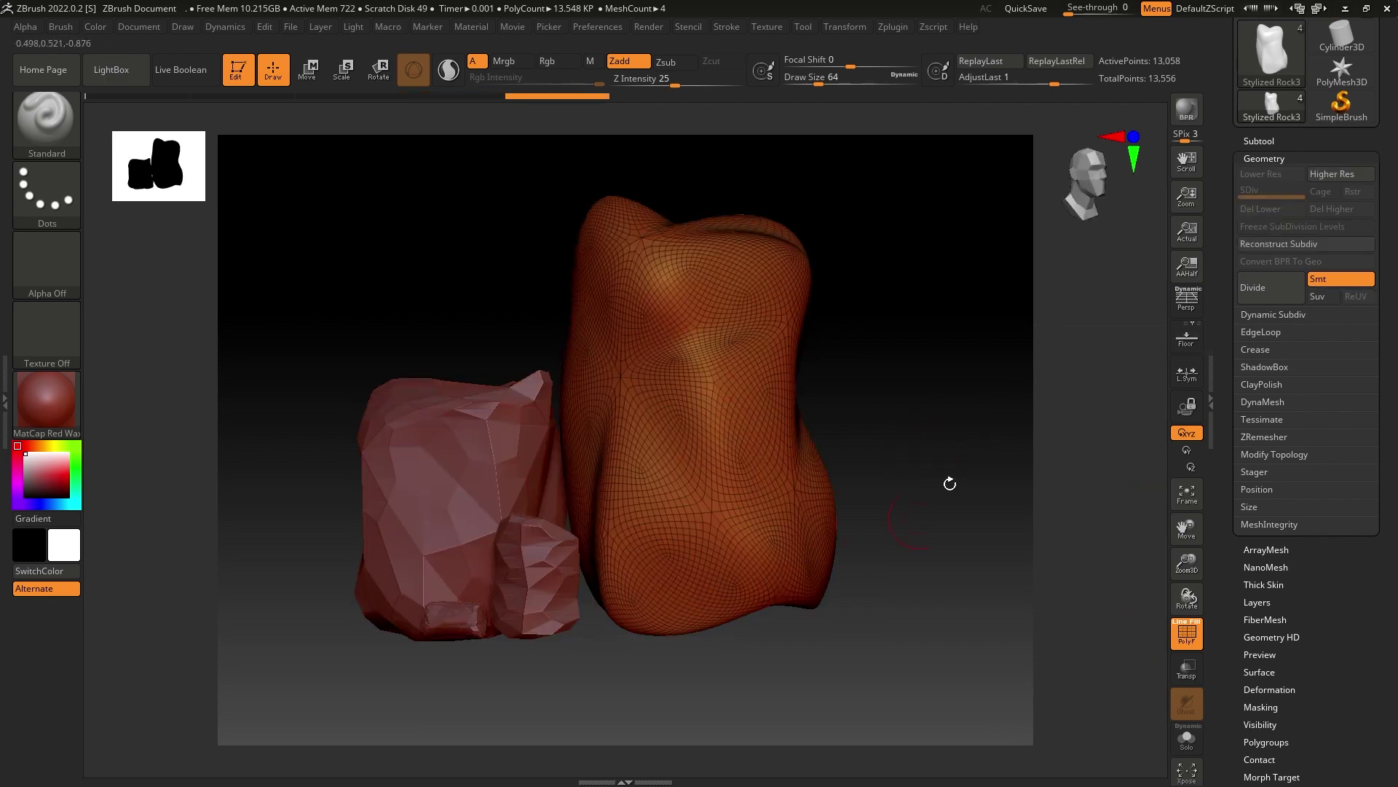
drag(898, 396, 929, 430)
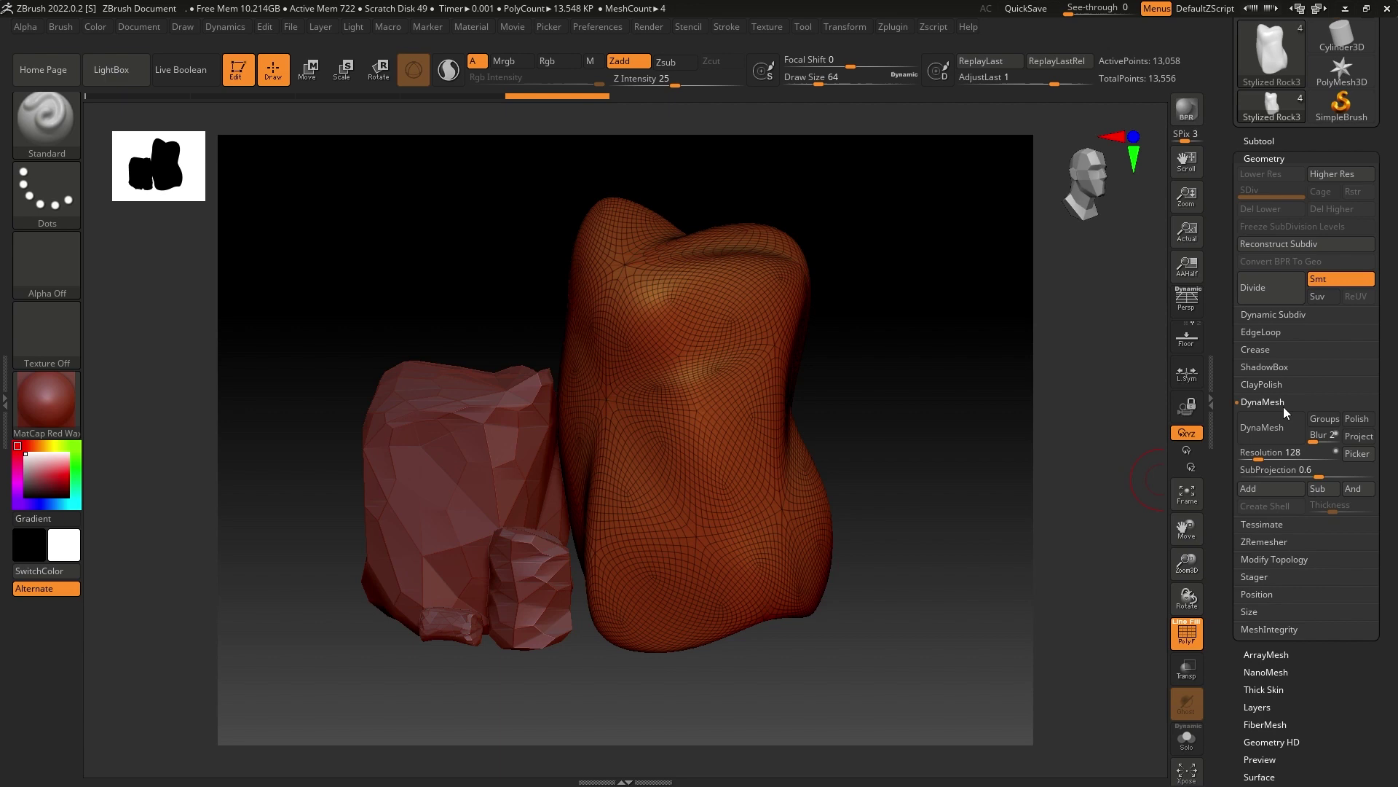
click(1270, 453)
text(344)
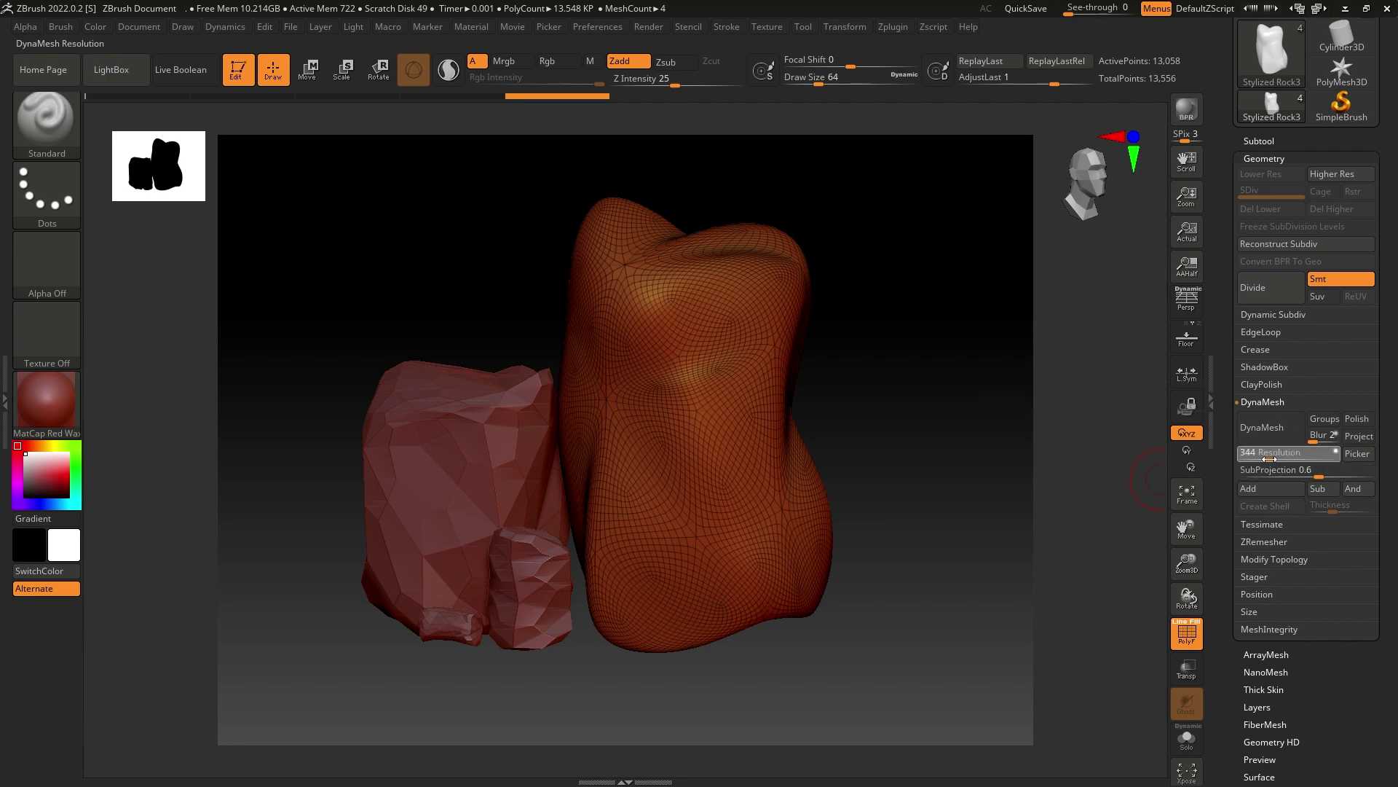
key(Return)
click(1263, 427)
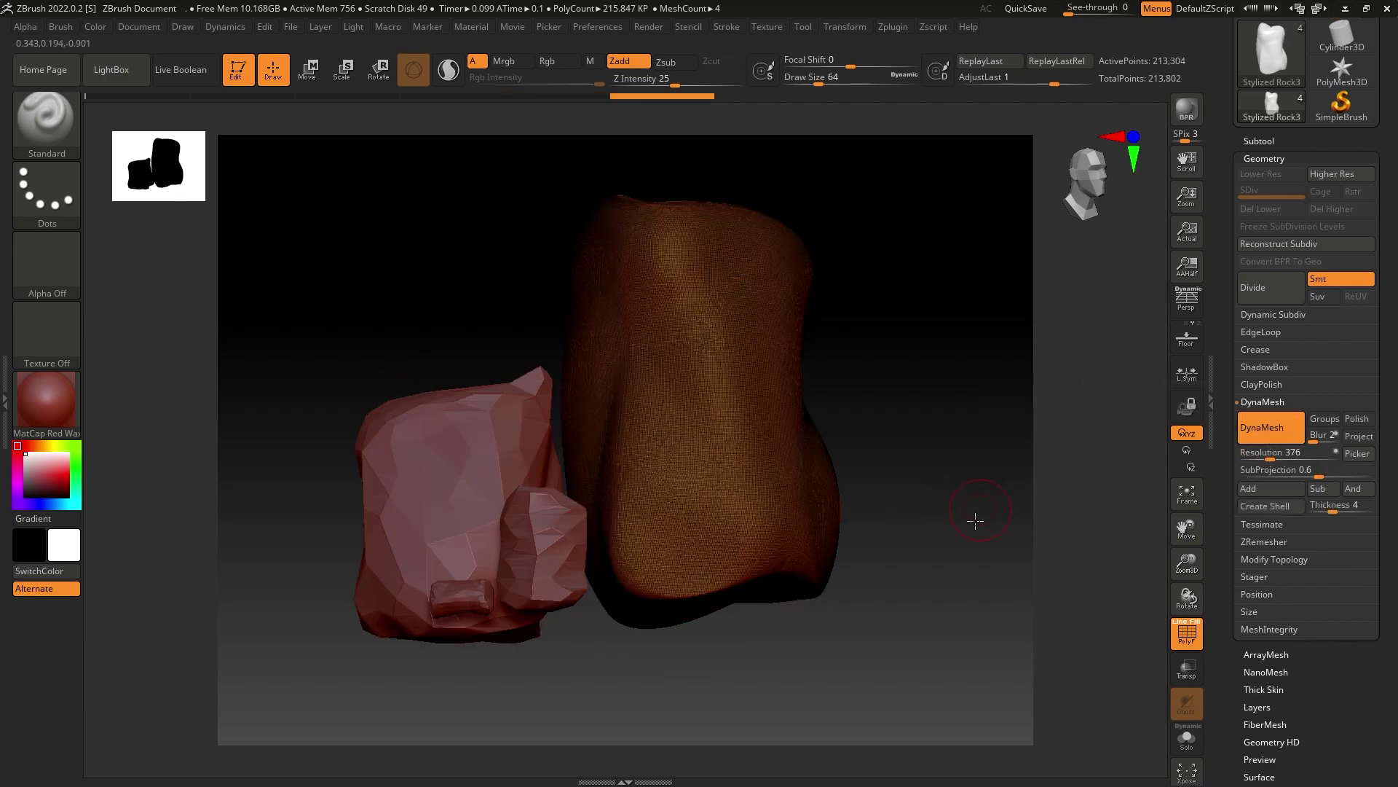
drag(976, 520, 924, 515)
drag(805, 330, 871, 382)
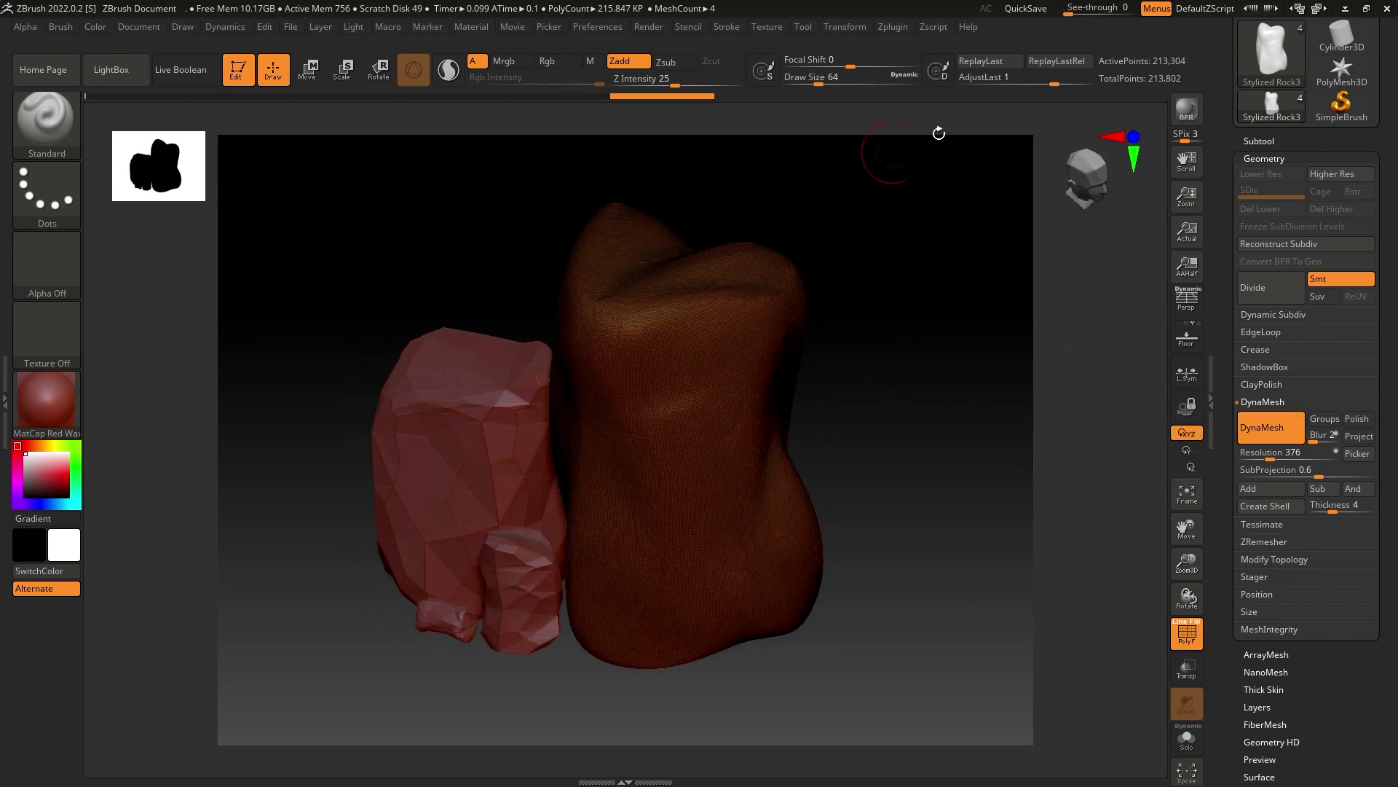
Step: Turn DynaMesh off and subdivide the rock once with Ctrl+D to 857,316 points
click(1278, 437)
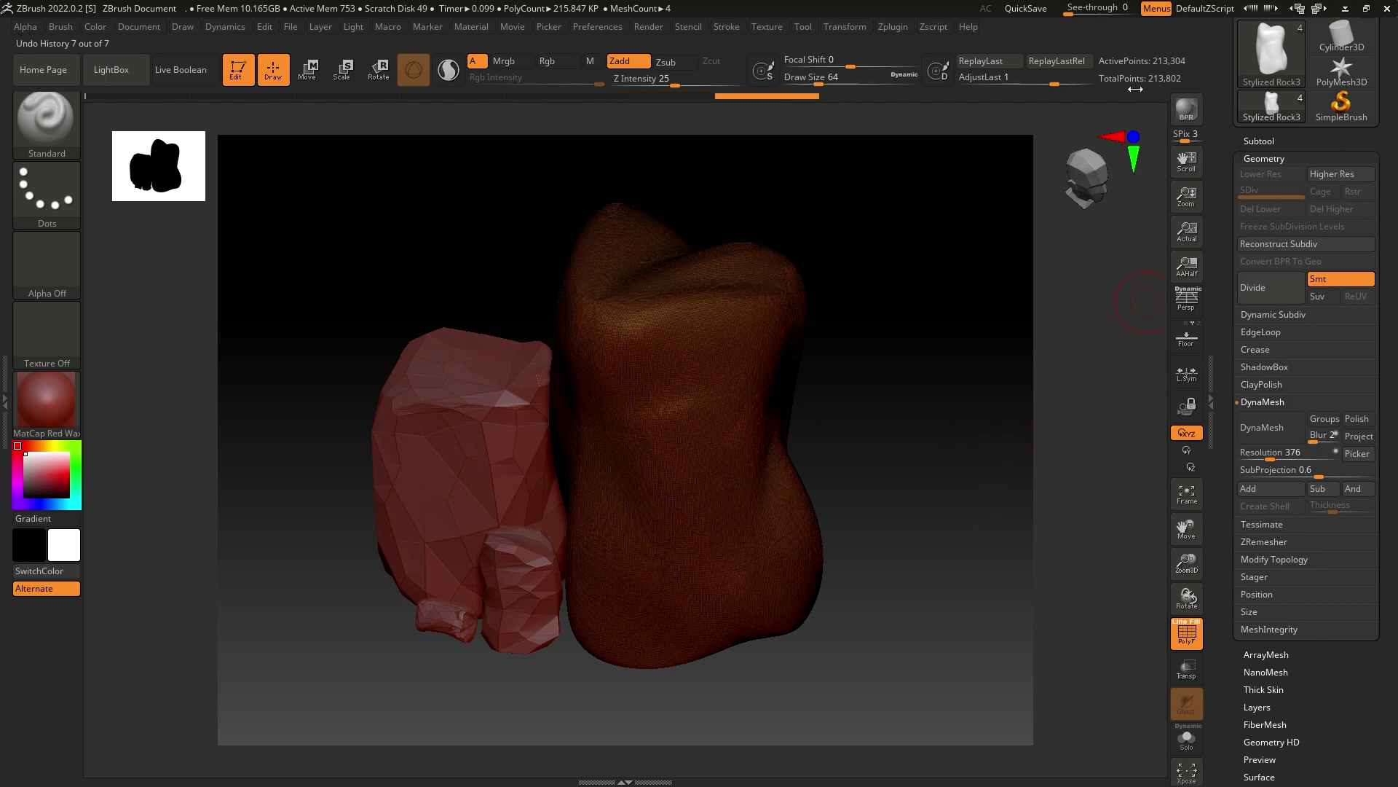
key(ctrl)
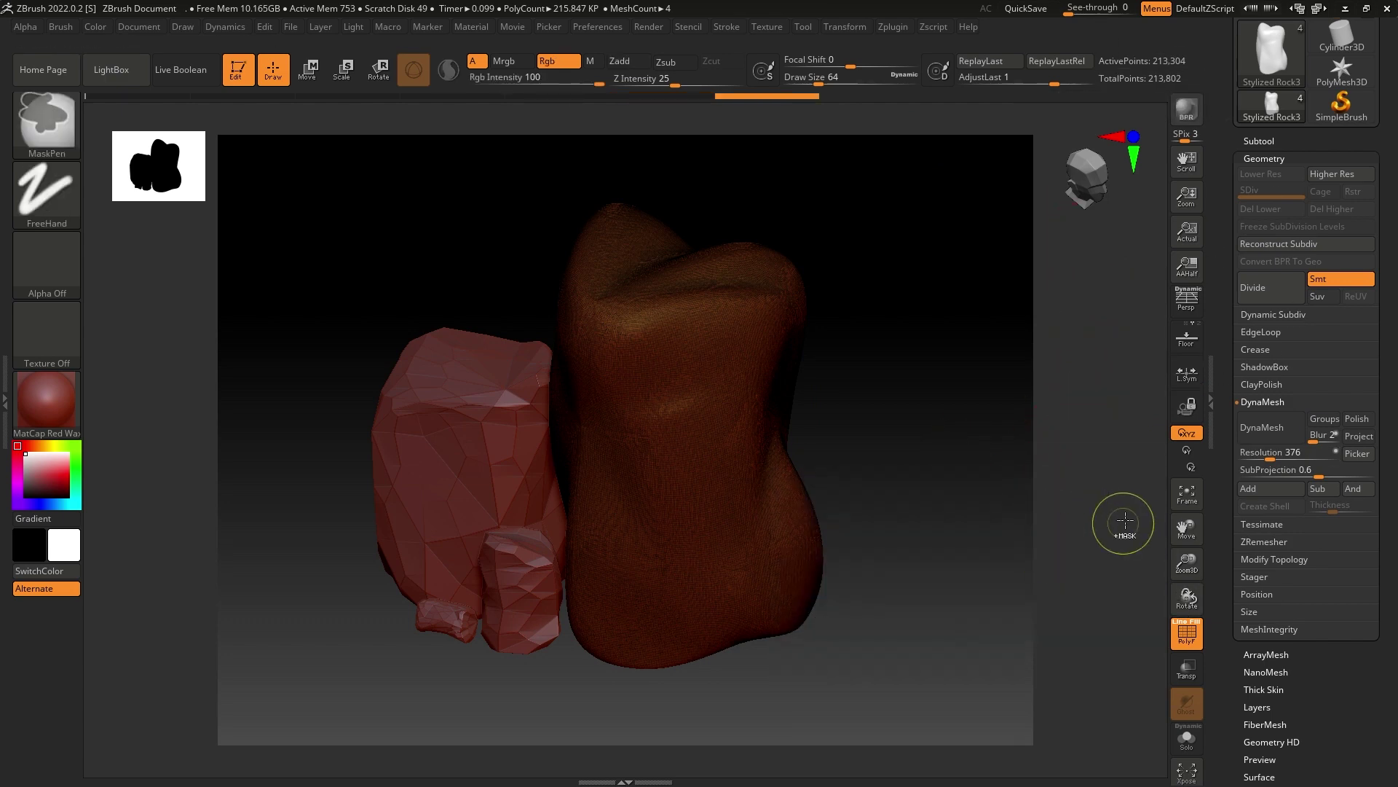
key(ctrl+d)
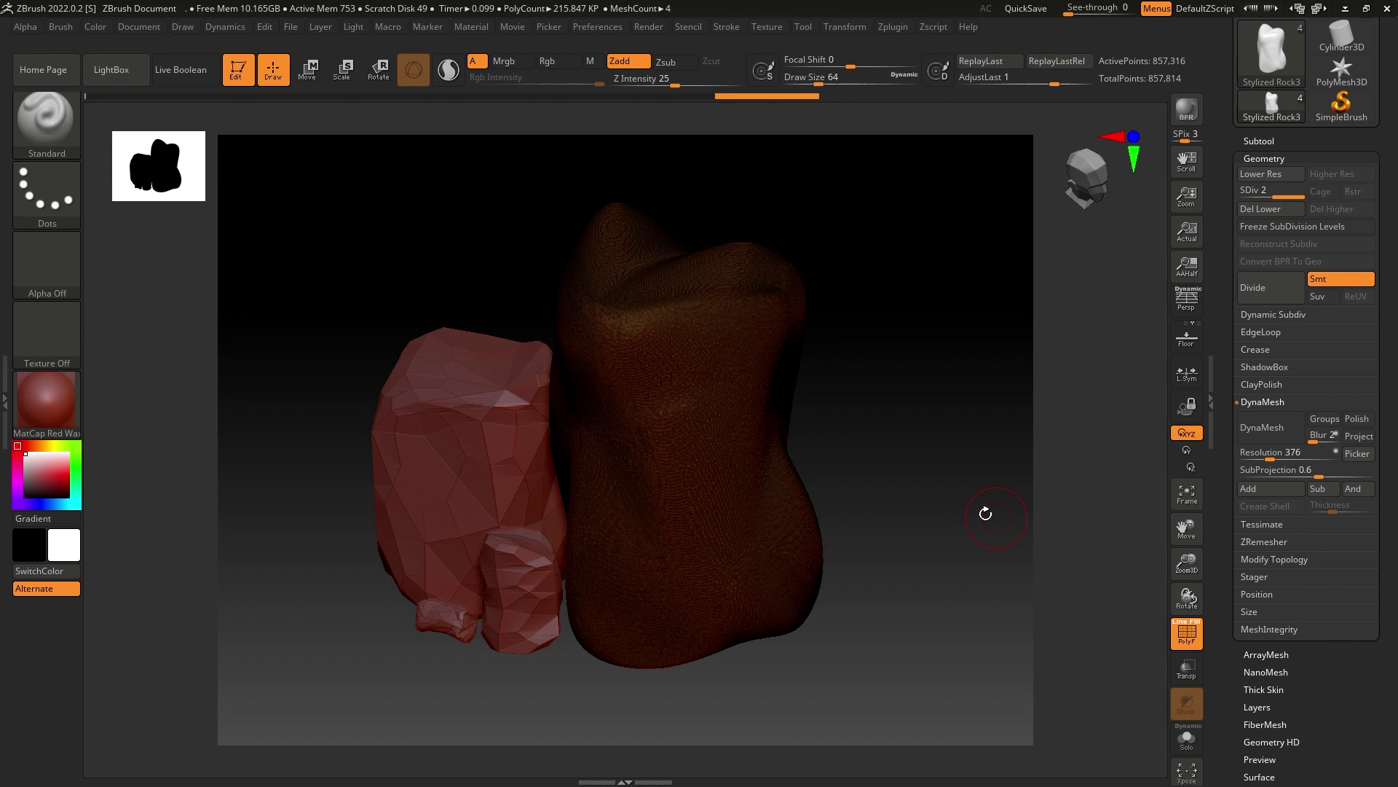
drag(942, 487, 1165, 531)
Step: Turn off PolyF and orbit to inspect the smooth tall rock beside the faceted ones
click(1186, 632)
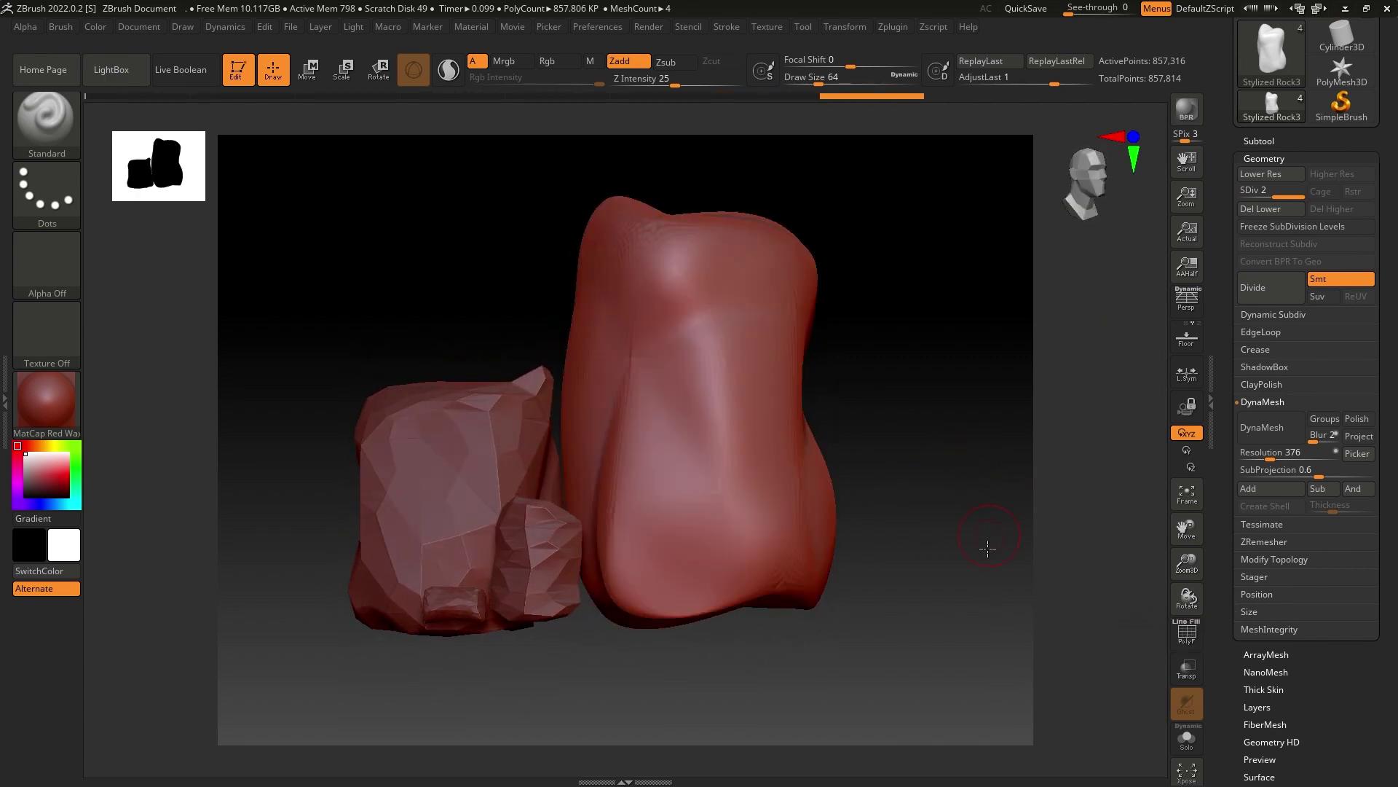
drag(987, 548, 774, 382)
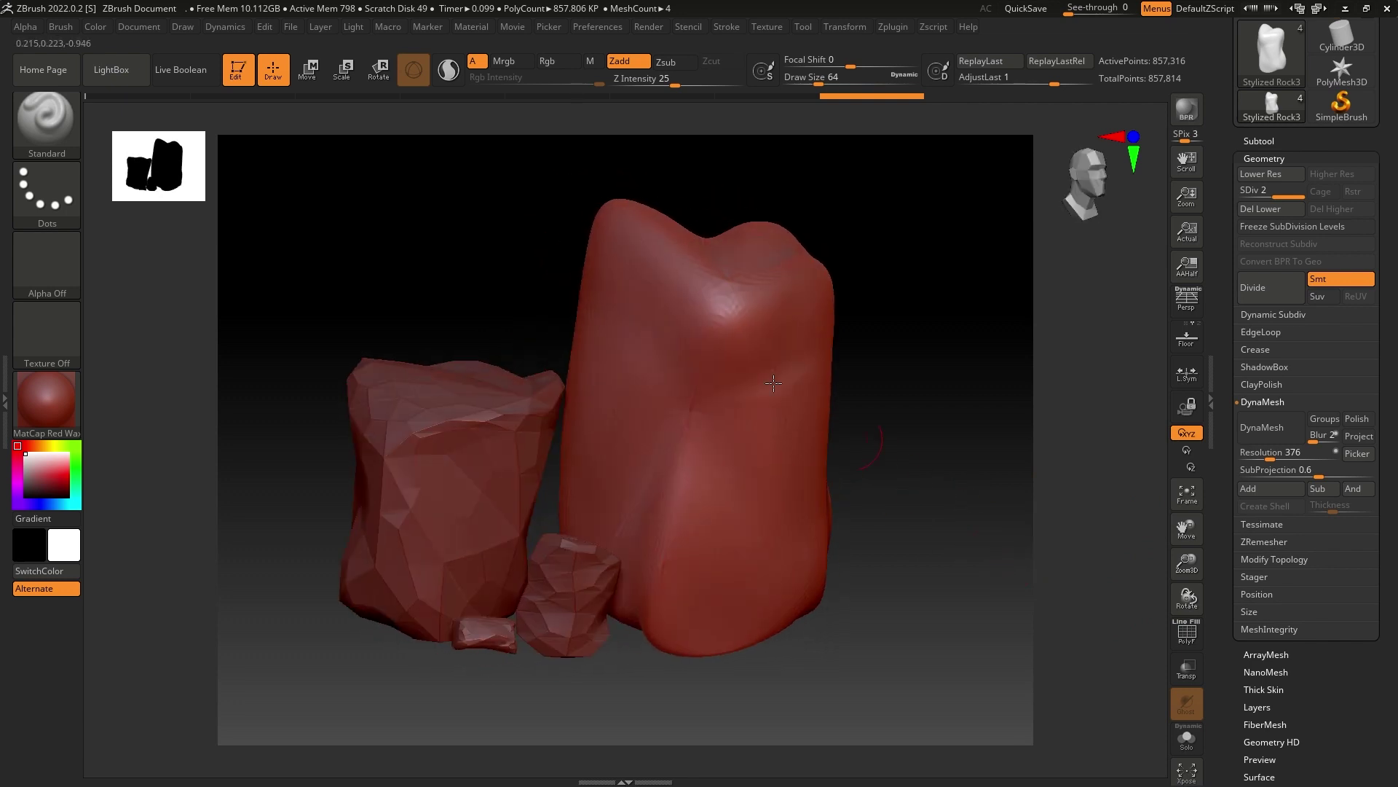
drag(927, 440, 855, 459)
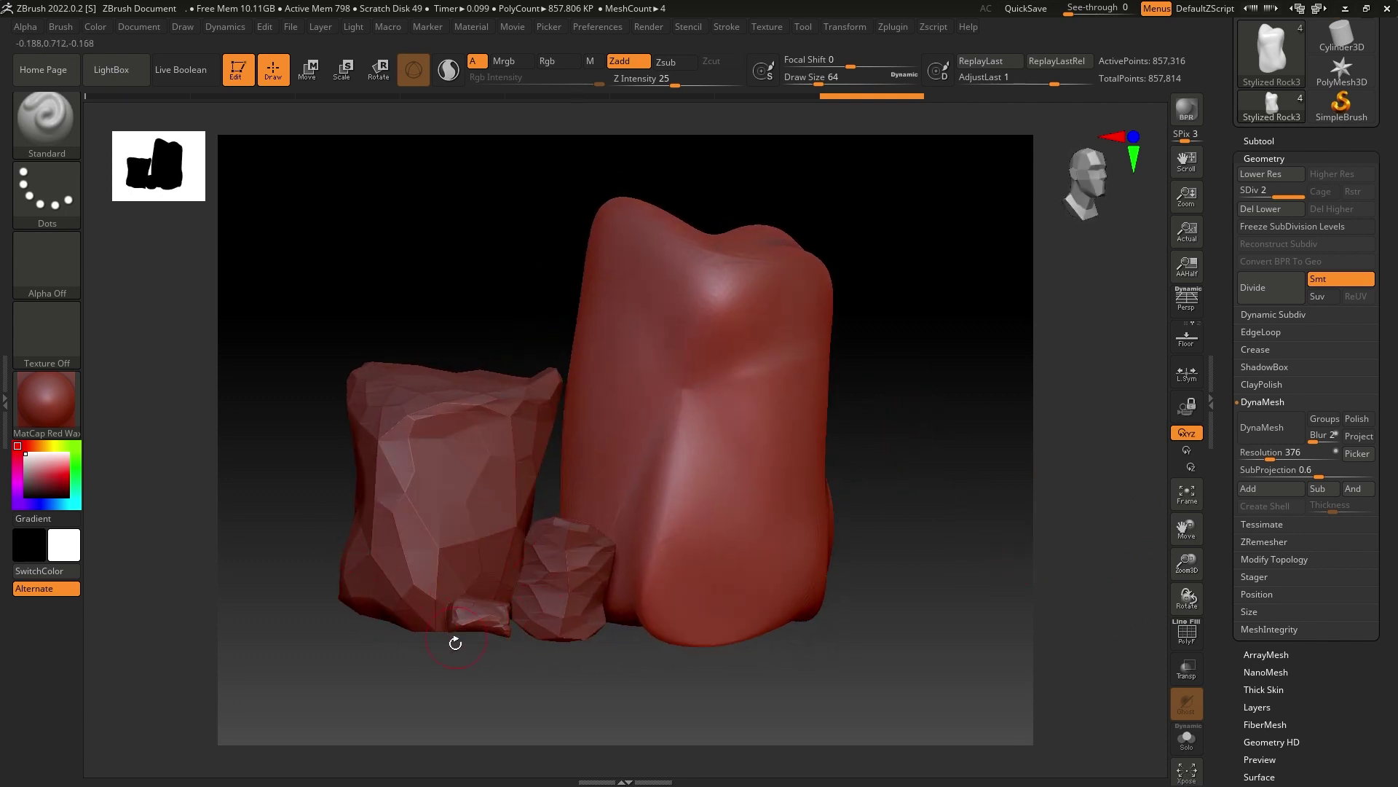
drag(455, 643, 432, 682)
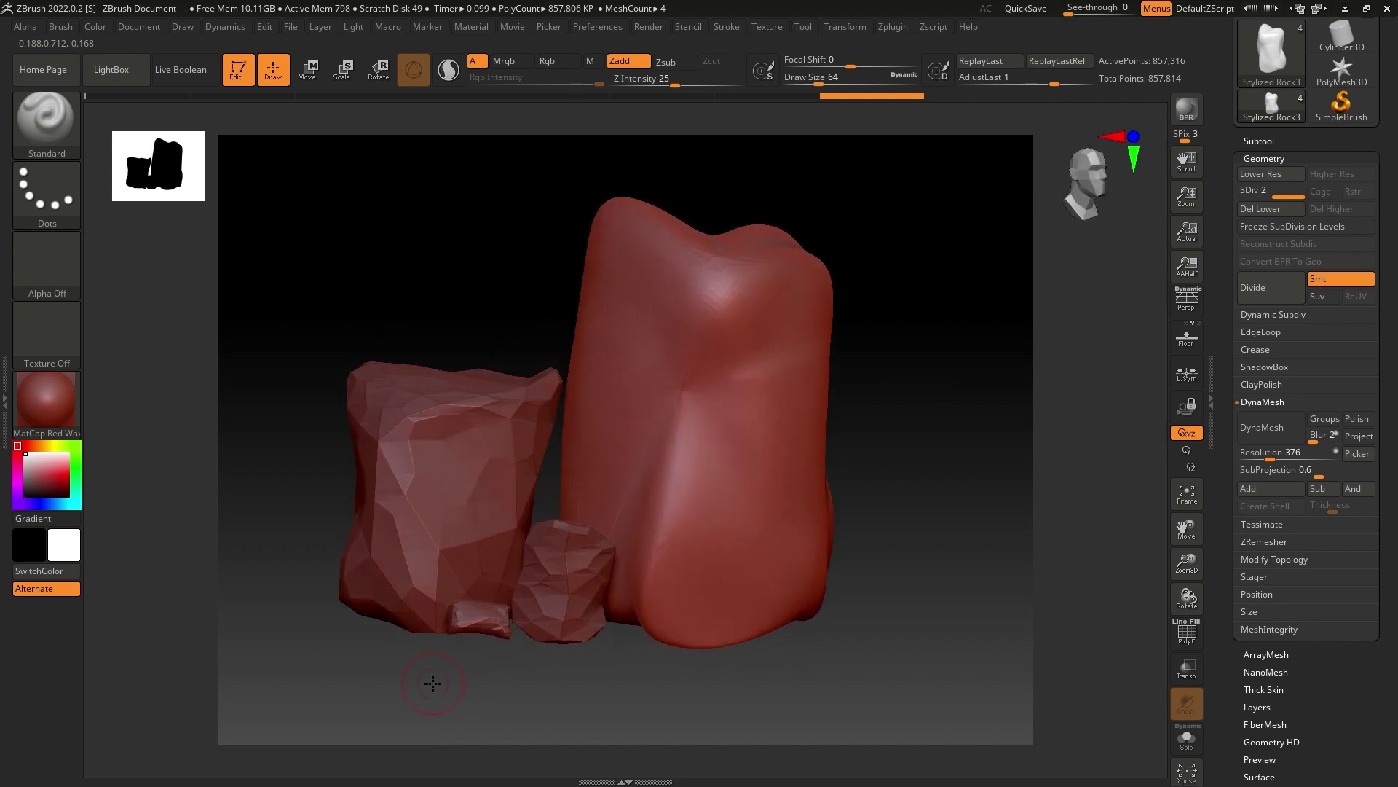